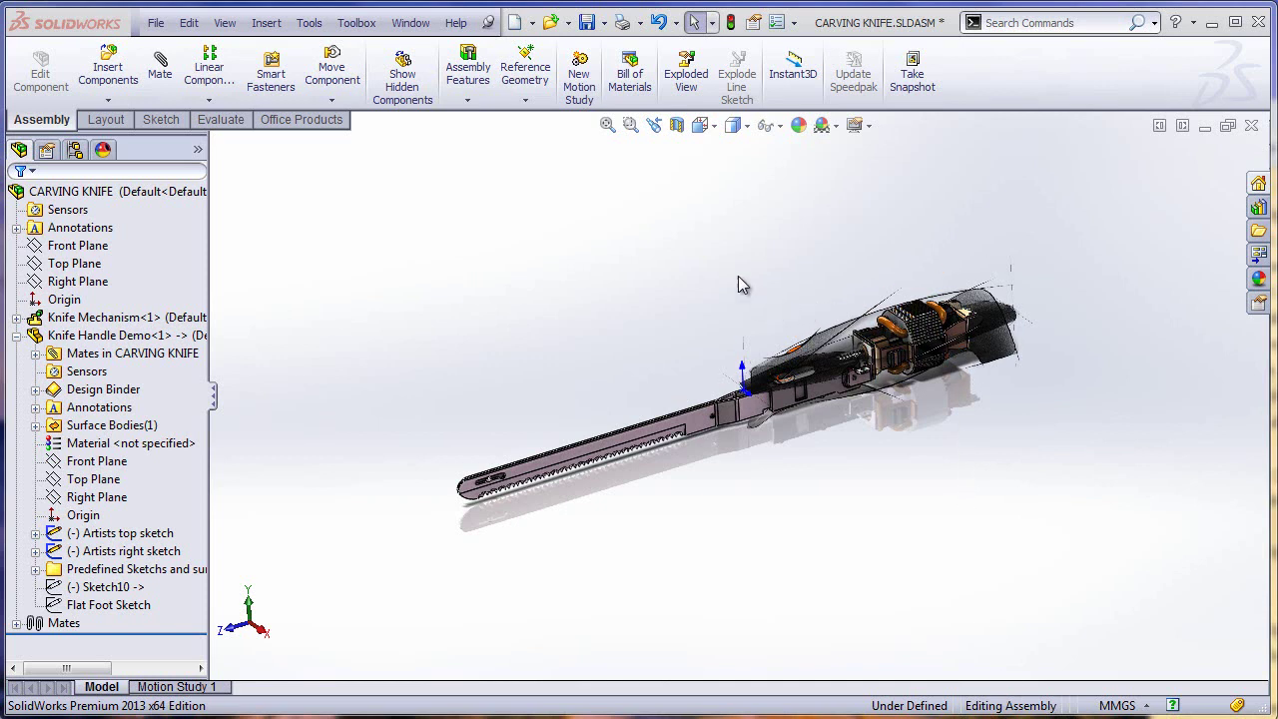
Step: Zoom to an area around the knife's handle end
left_click(630, 125)
left_click_drag(668, 283, 1061, 462)
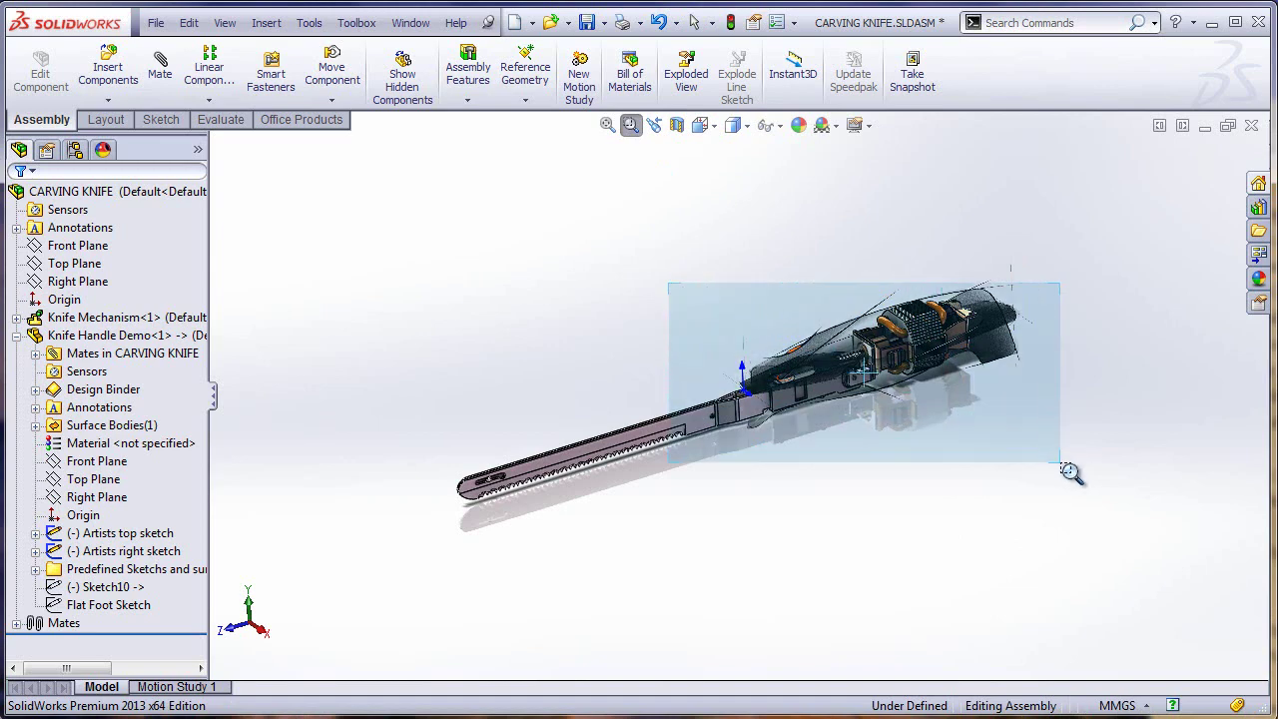
scroll(605, 469, "down", 2)
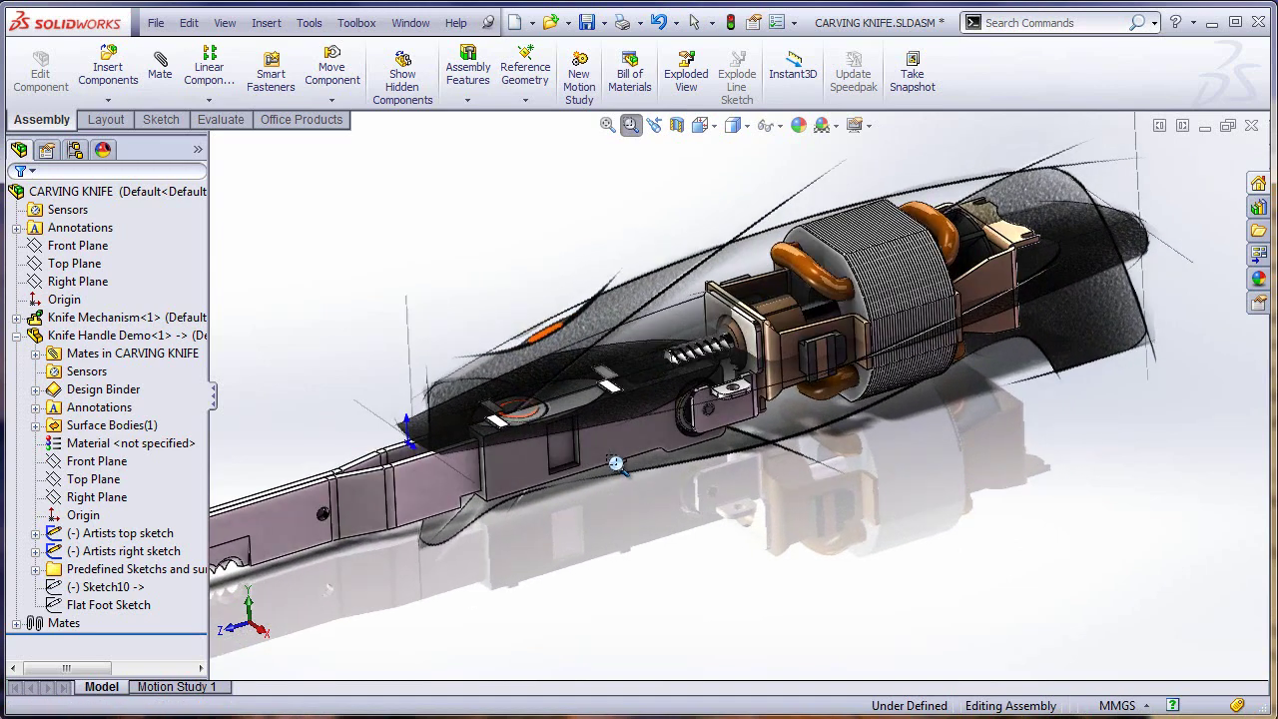
key("Escape")
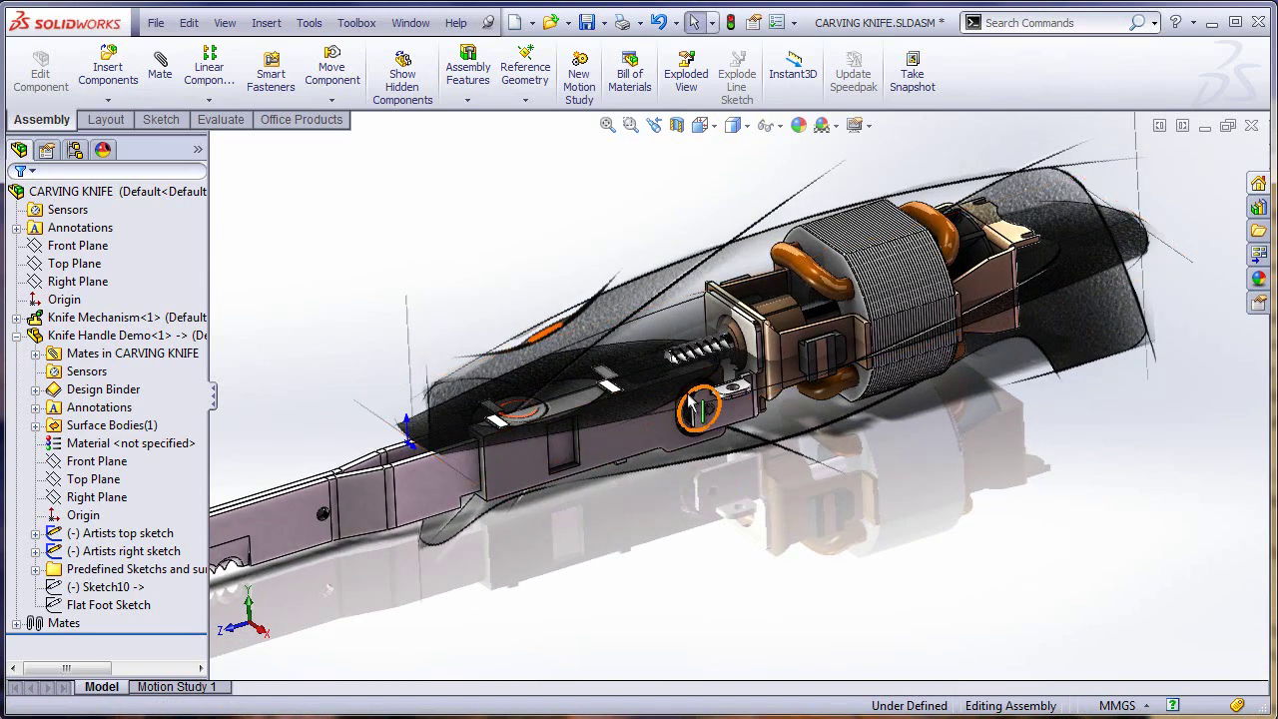
Step: Nudge the handle component slightly and drop it back into place
mouse_move(689, 400)
left_mouse_down()
mouse_move(669, 404)
mouse_move(739, 405)
mouse_move(717, 392)
left_mouse_up()
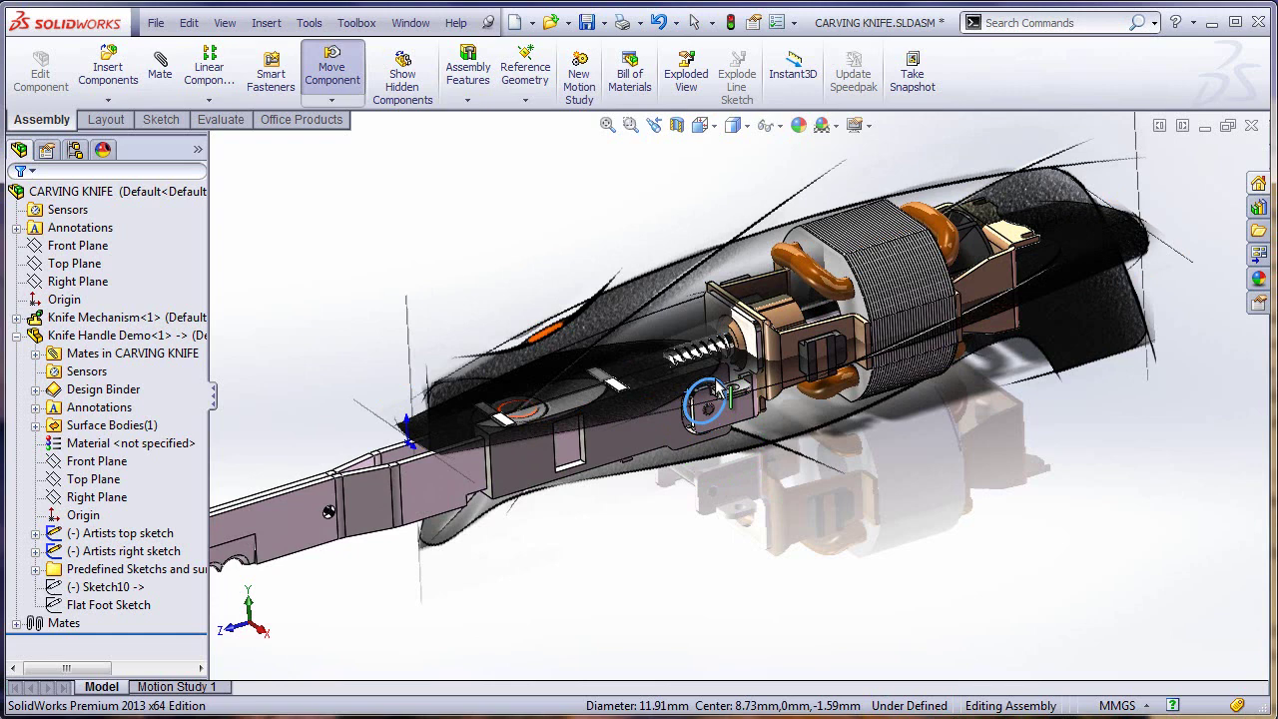
left_click_drag(717, 392, 721, 398)
key("Escape")
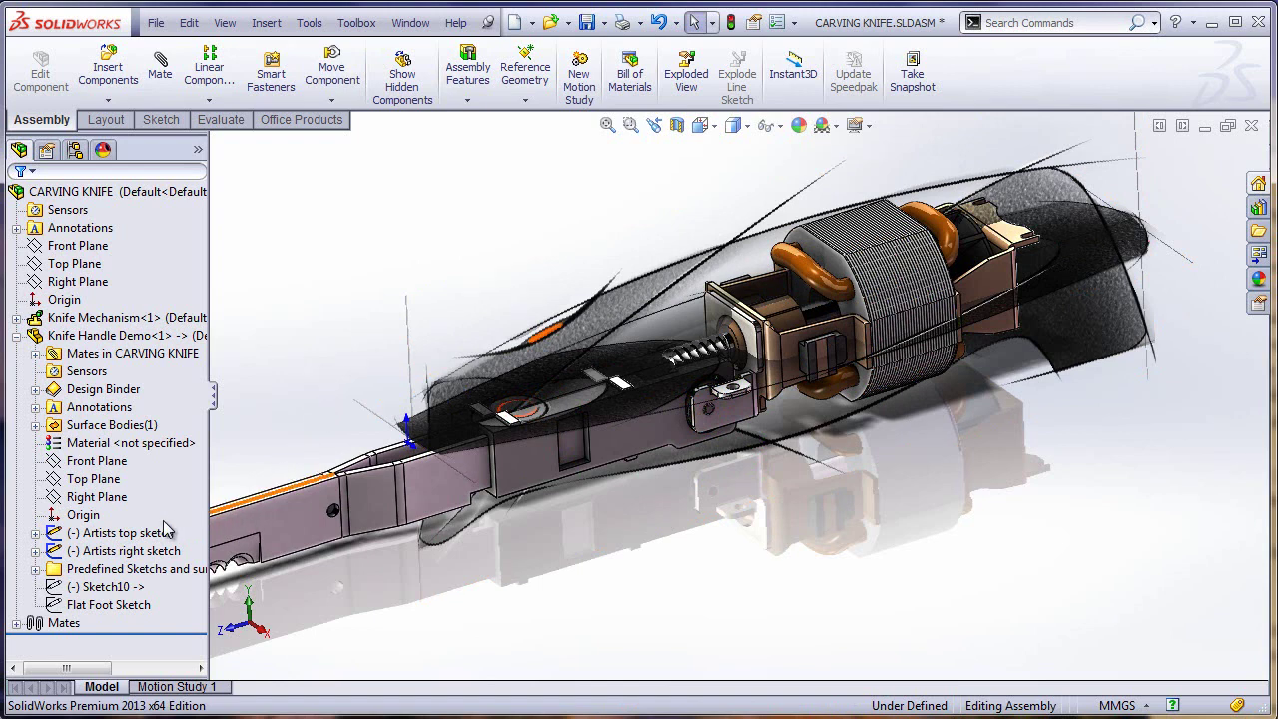
Step: Orient the view to the Right side showing the whole carving knife
left_click(130, 551)
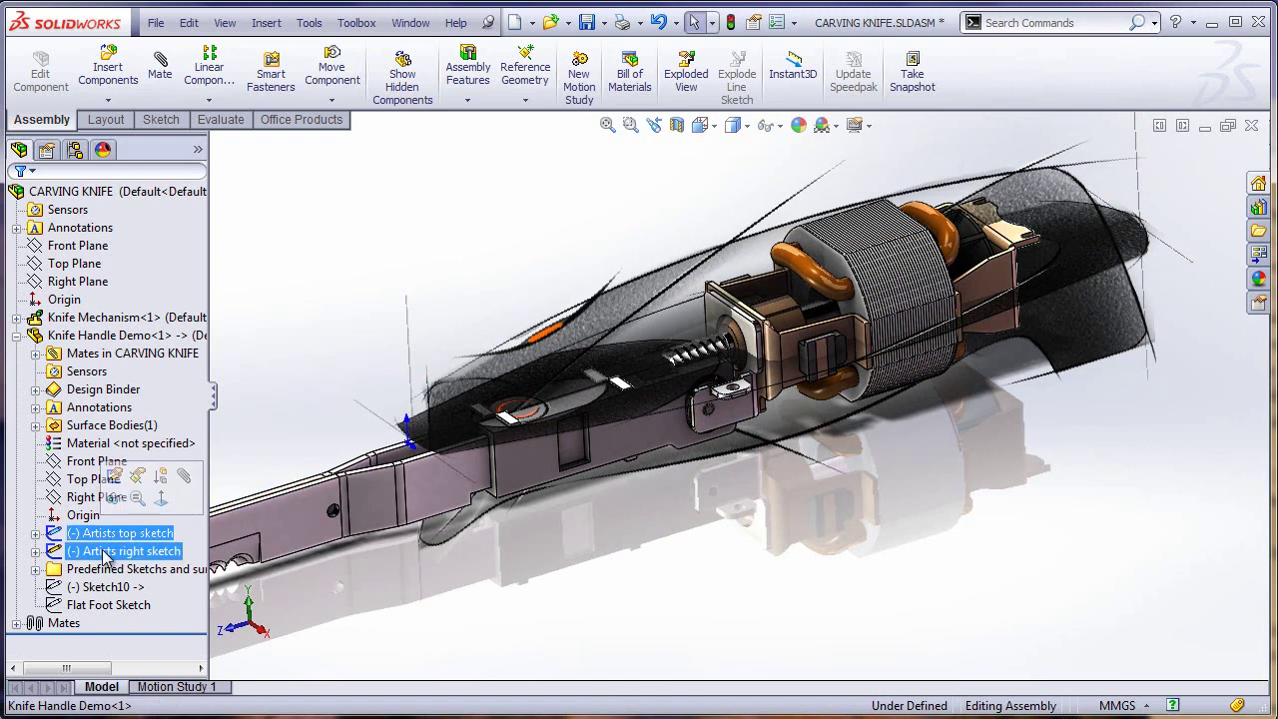
left_click(597, 603)
key("f")
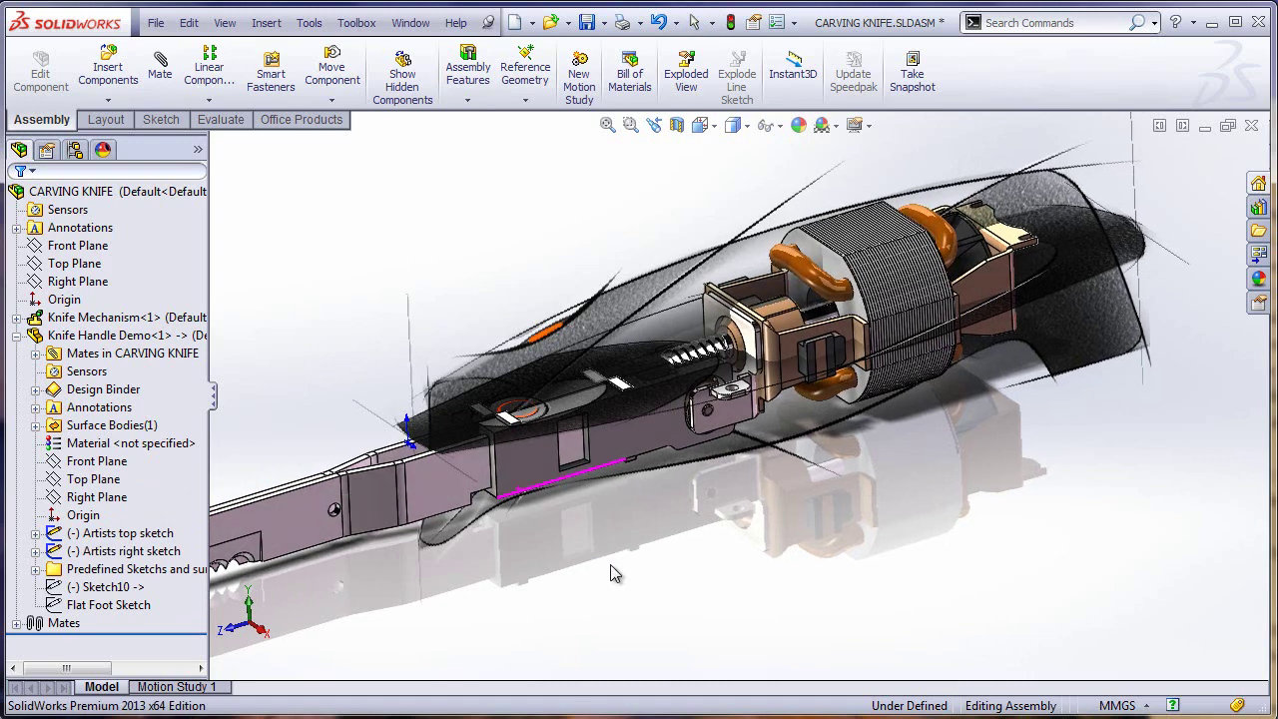
key("space")
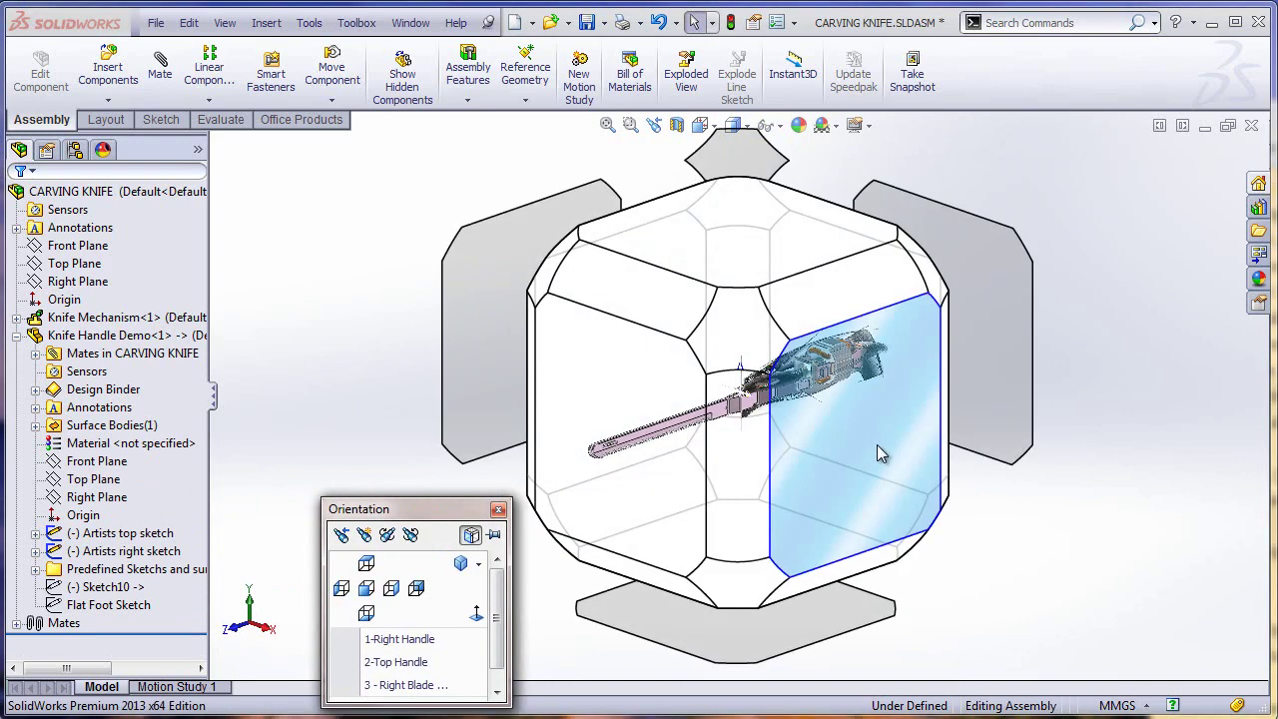
left_click(878, 443)
scroll(864, 453, "up", 2)
scroll(799, 429, "up", 2)
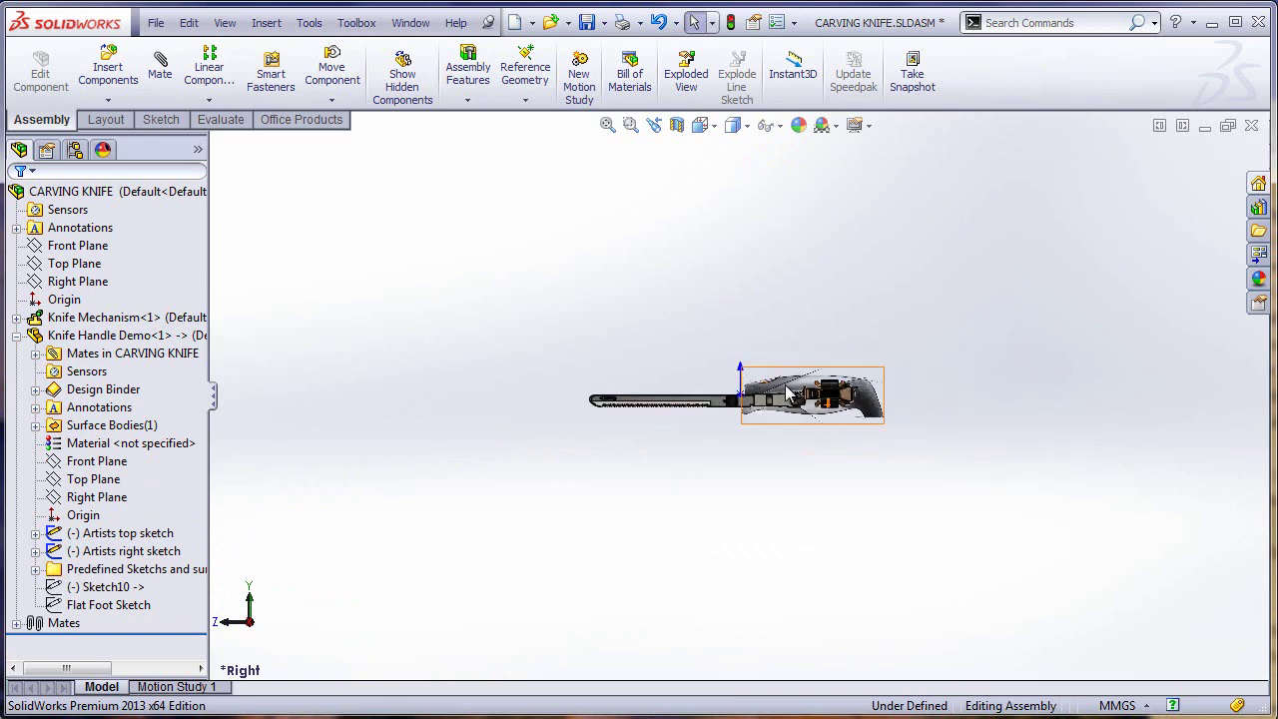
key("space")
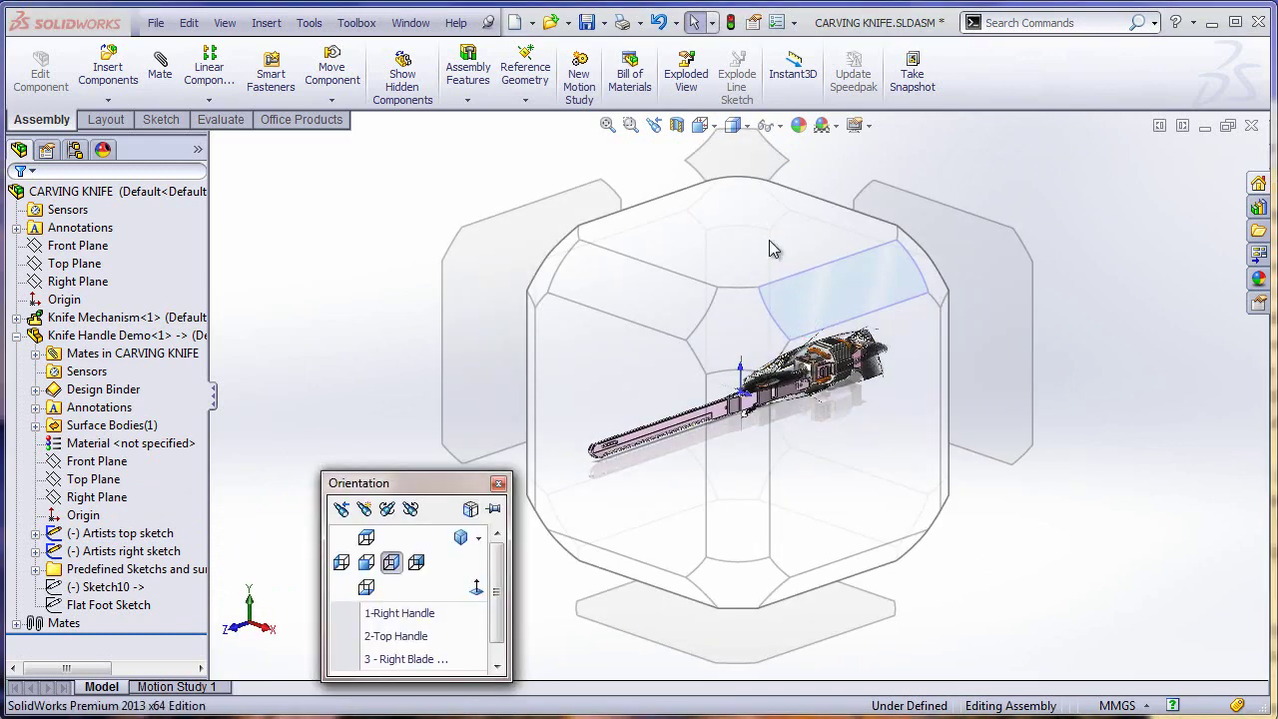
left_click(768, 240)
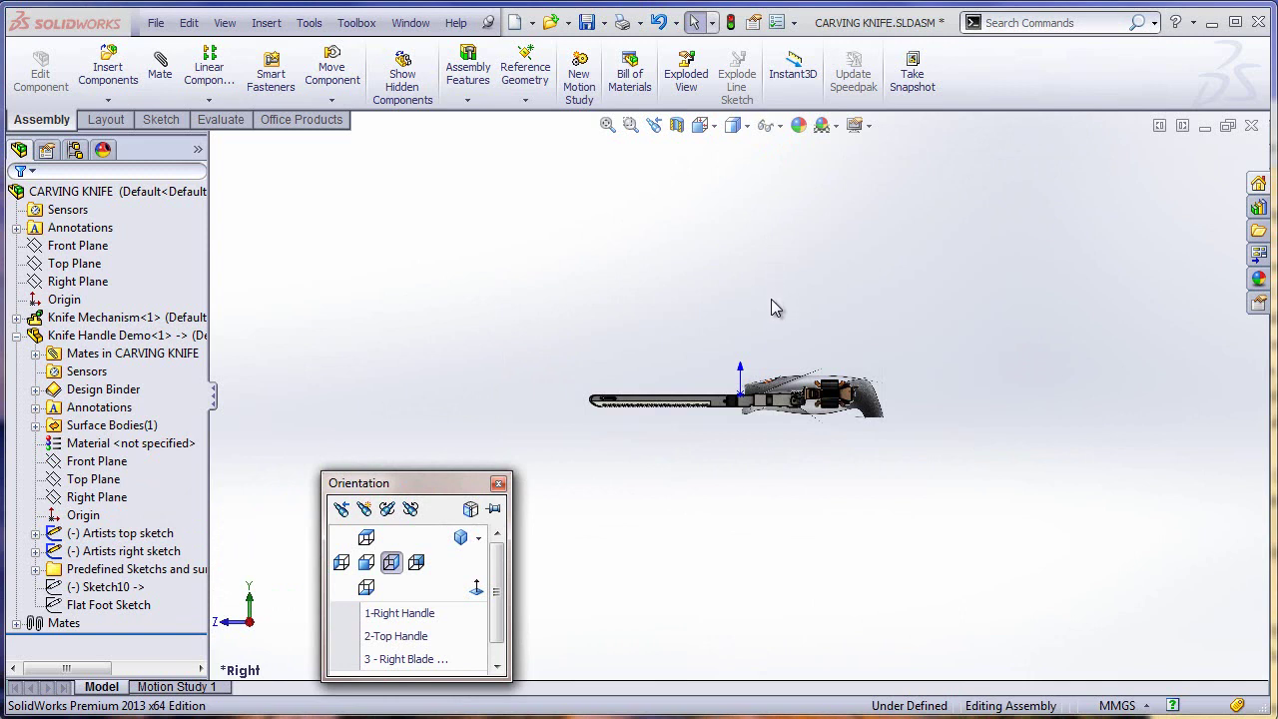
left_click(497, 483)
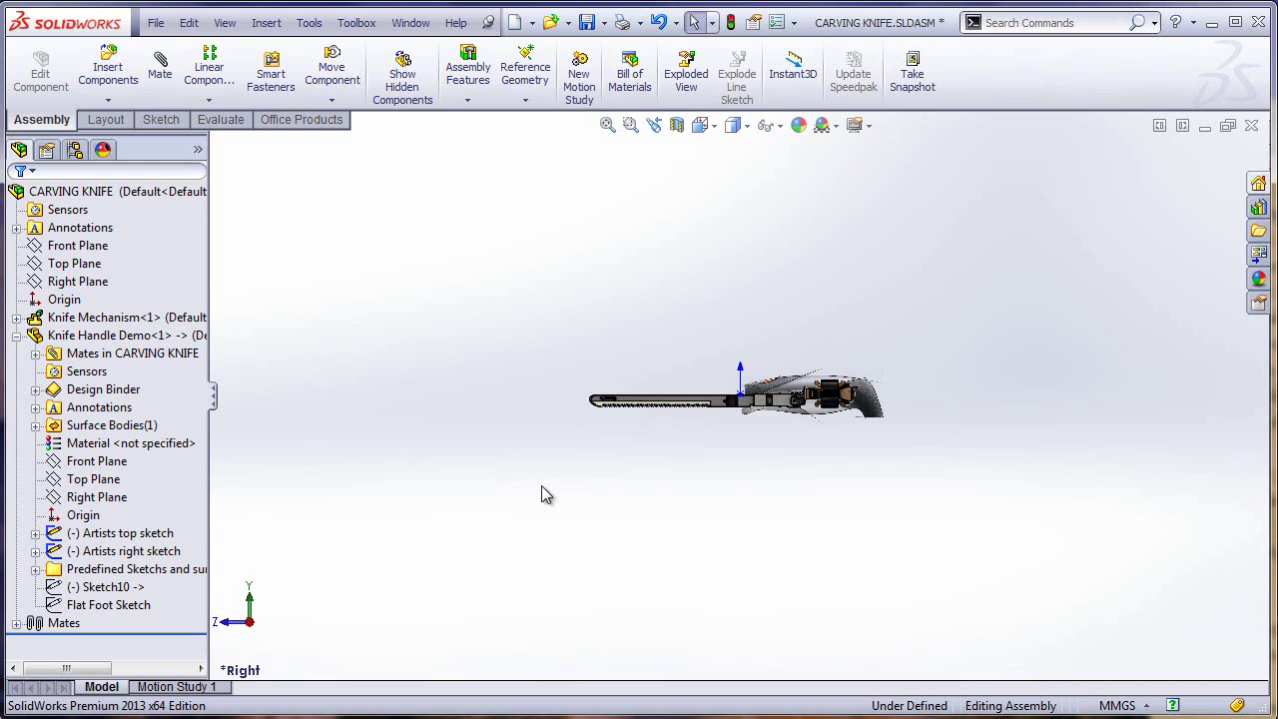
Step: Edit Knife Handle Demo<1> in context and zoom in on its handle drawing
left_click(129, 339)
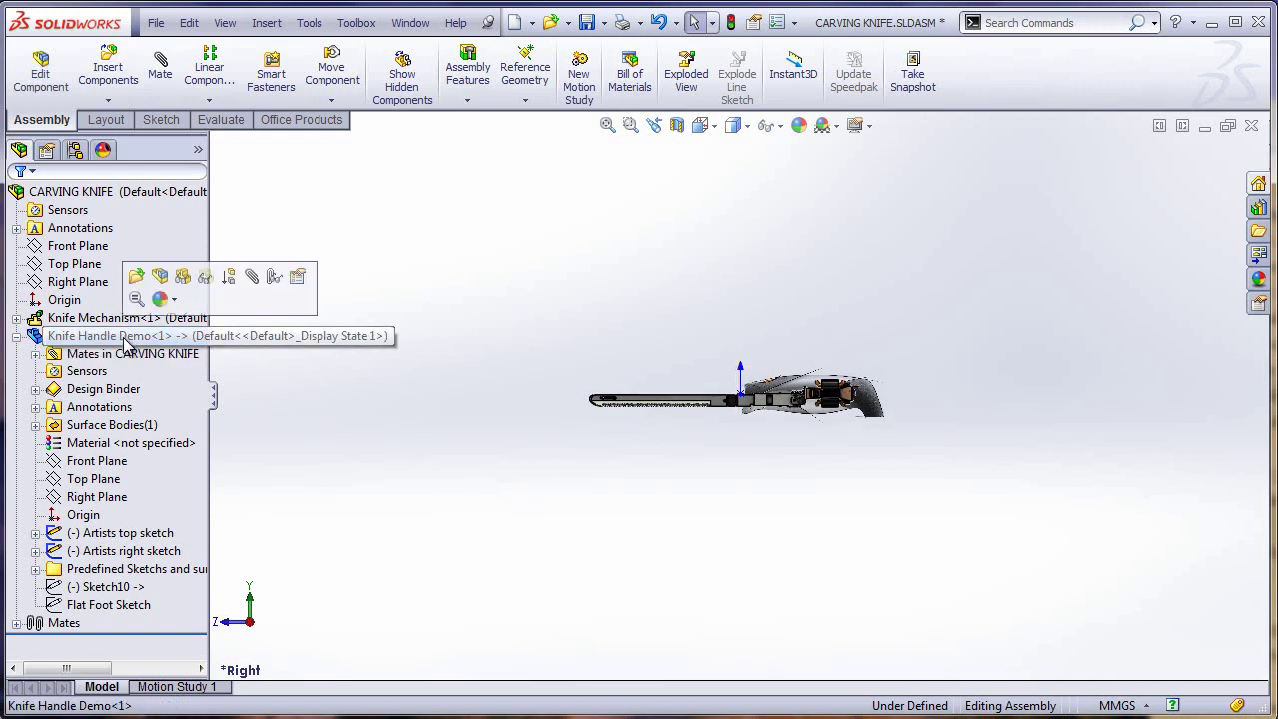
left_click(135, 276)
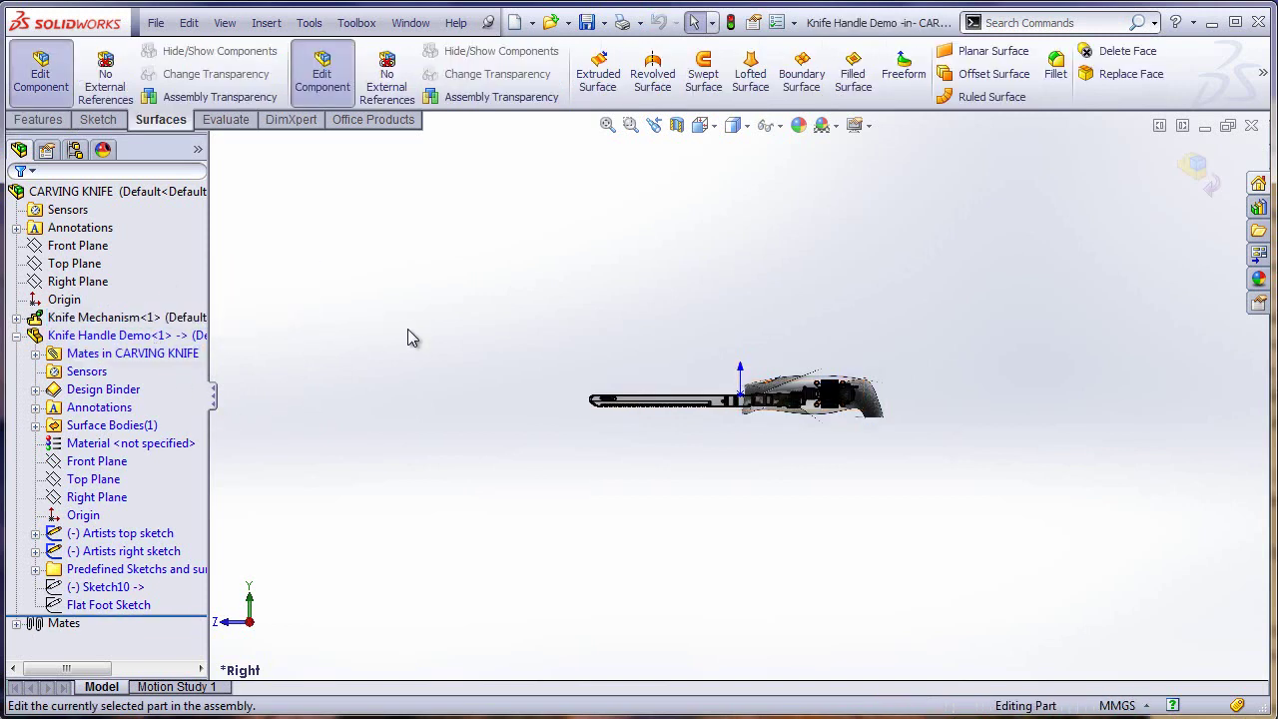
left_click(630, 125)
left_click_drag(721, 338, 919, 446)
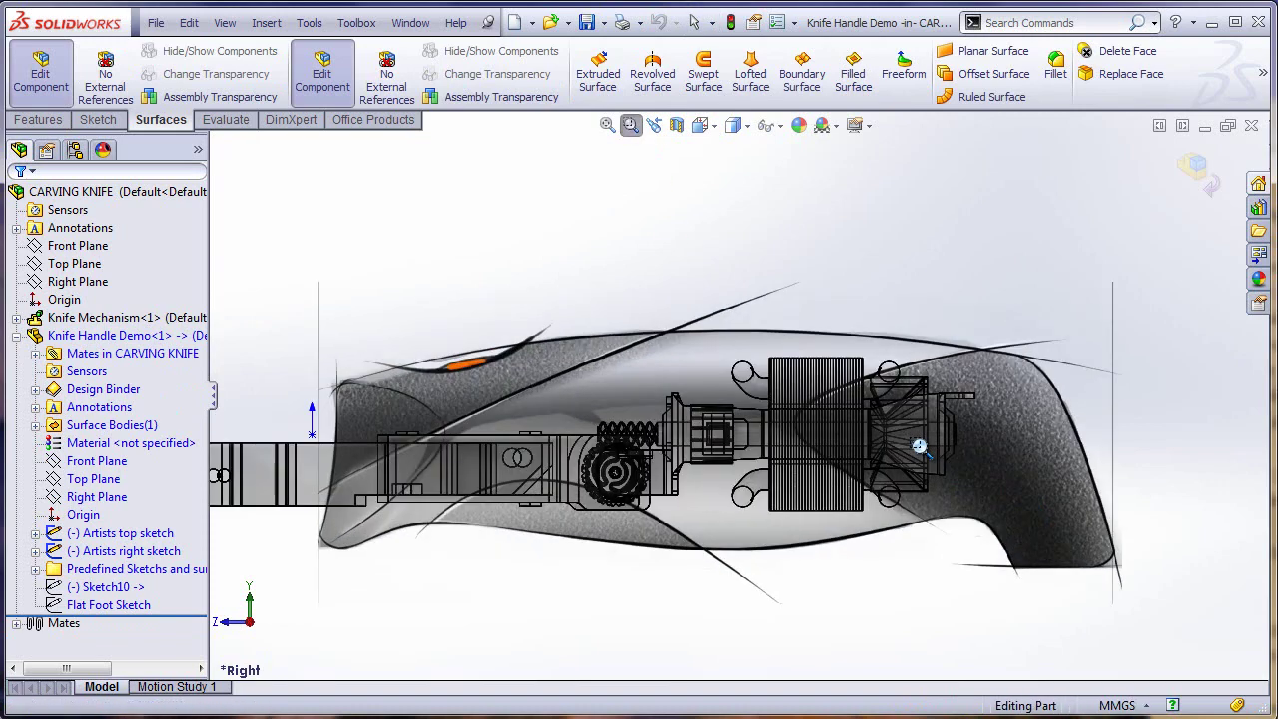
key("Escape")
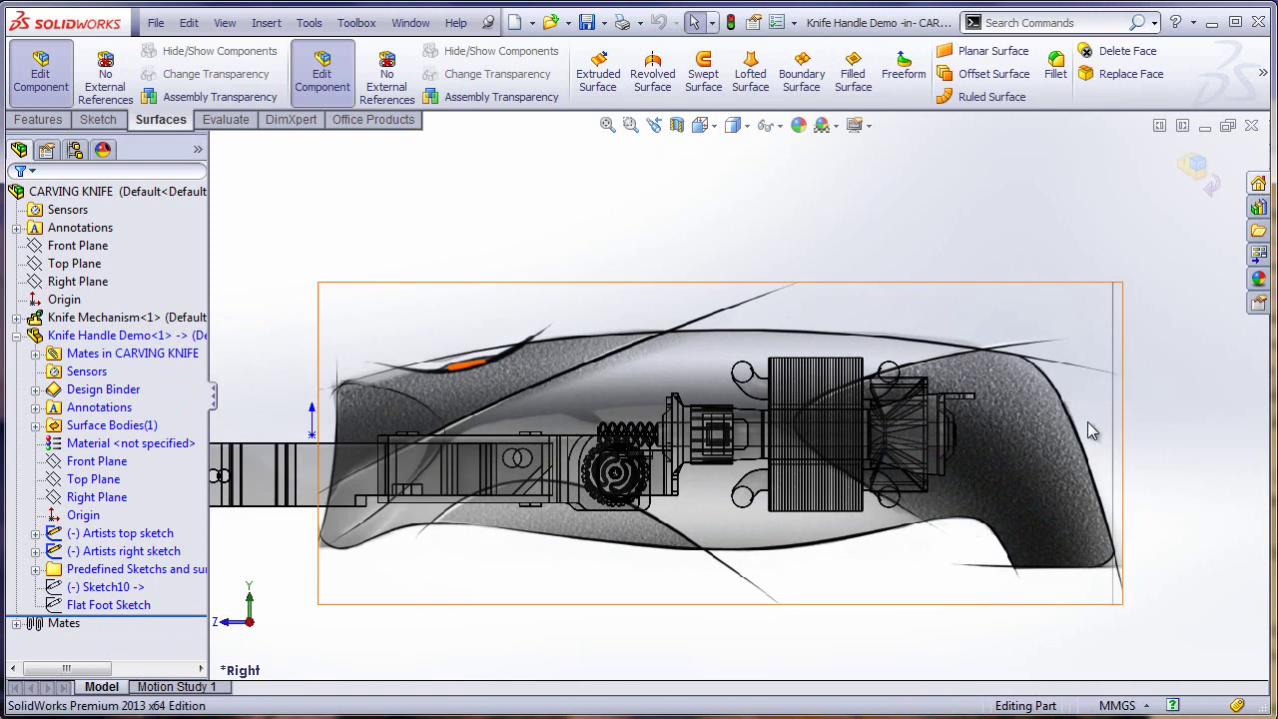
Step: Sketch a three-point spline along the handle's top edge on the Right Plane
left_click(95, 497)
left_click(111, 469)
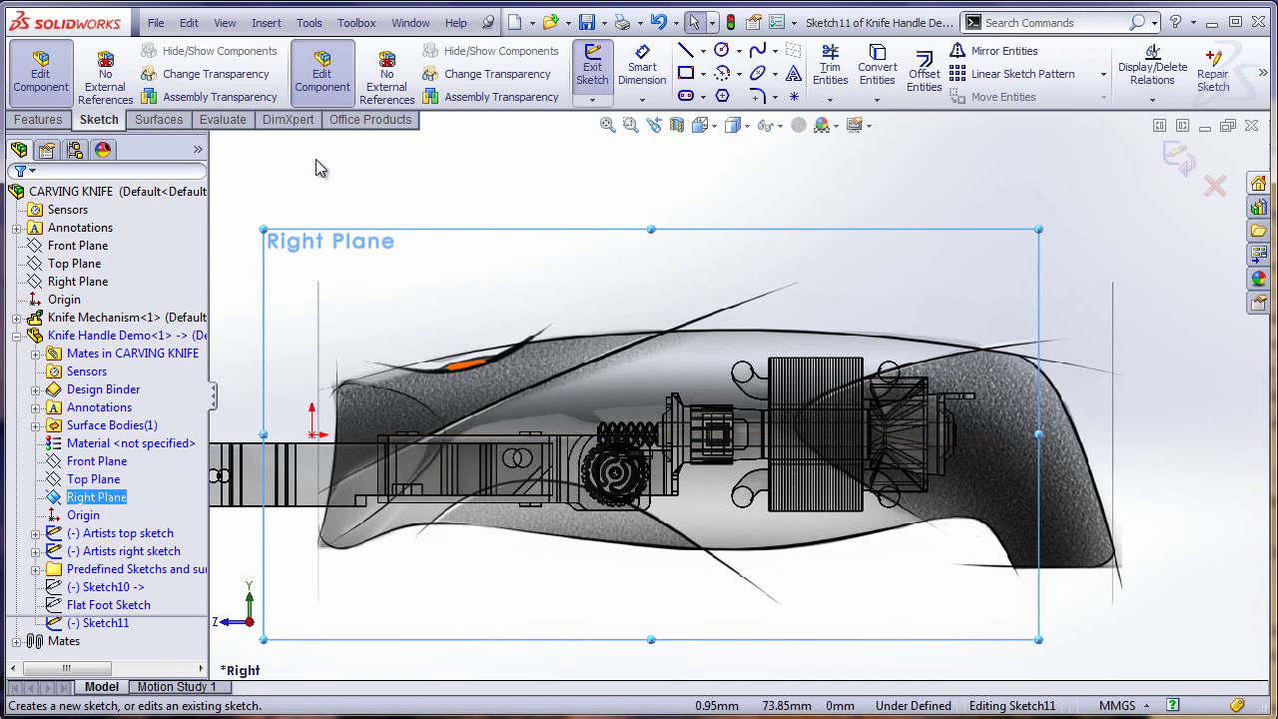
key("s")
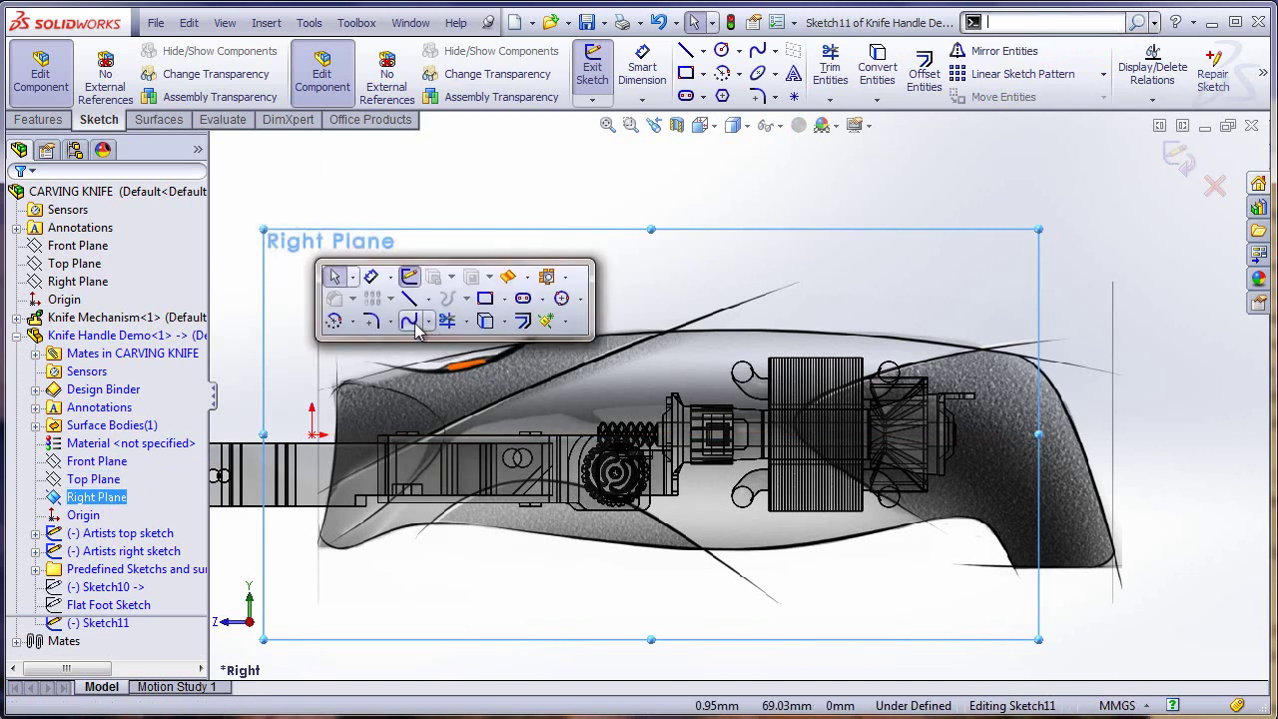
left_click(409, 319)
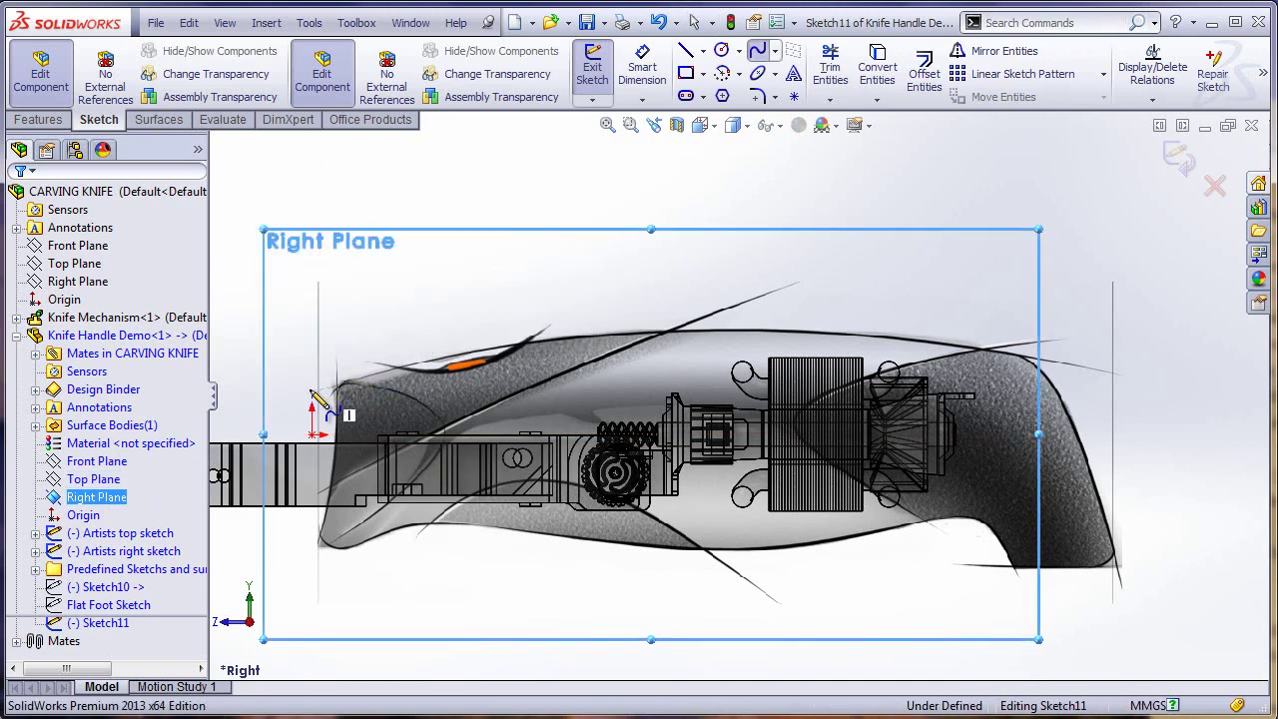
left_click(313, 389)
left_click(667, 332)
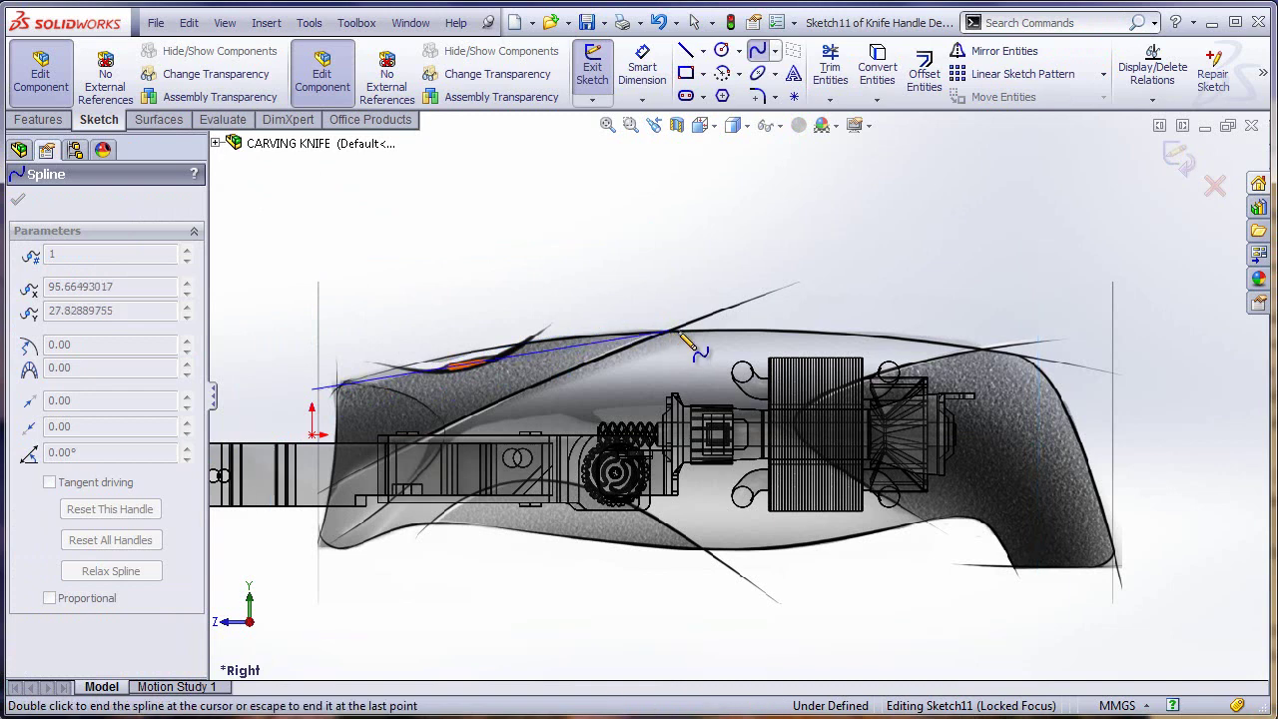
left_click(985, 352)
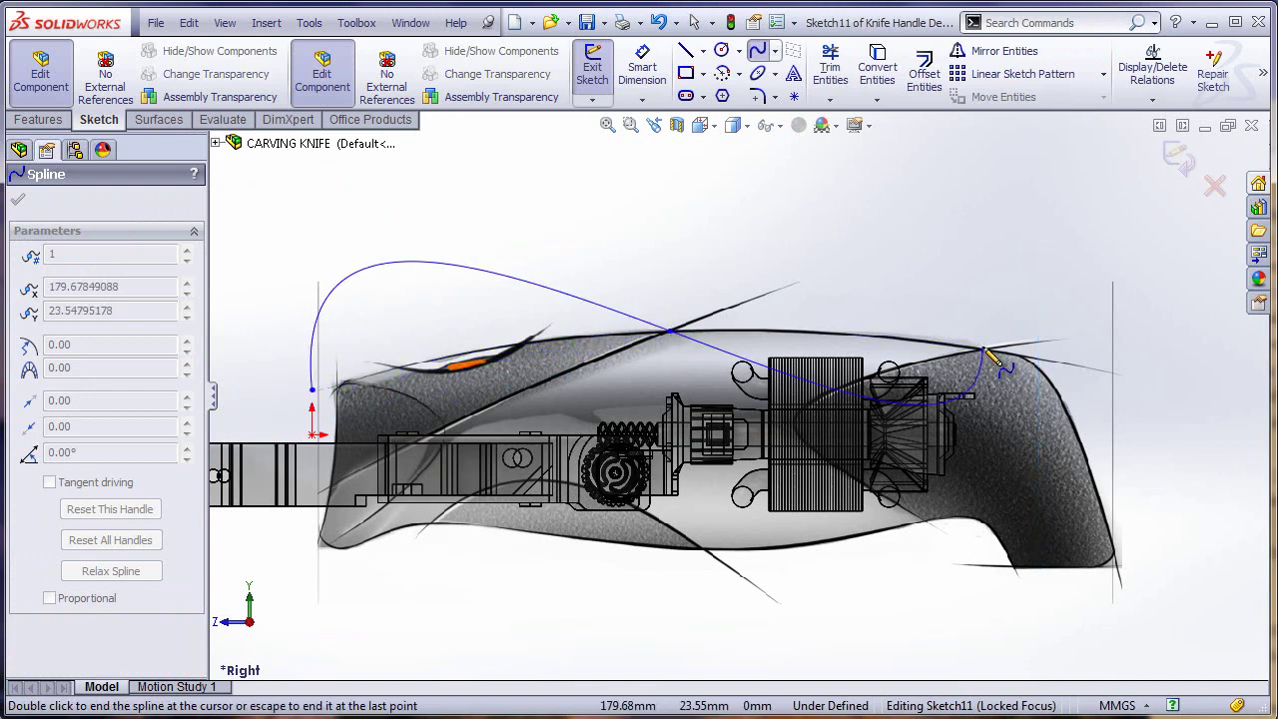
key("Escape")
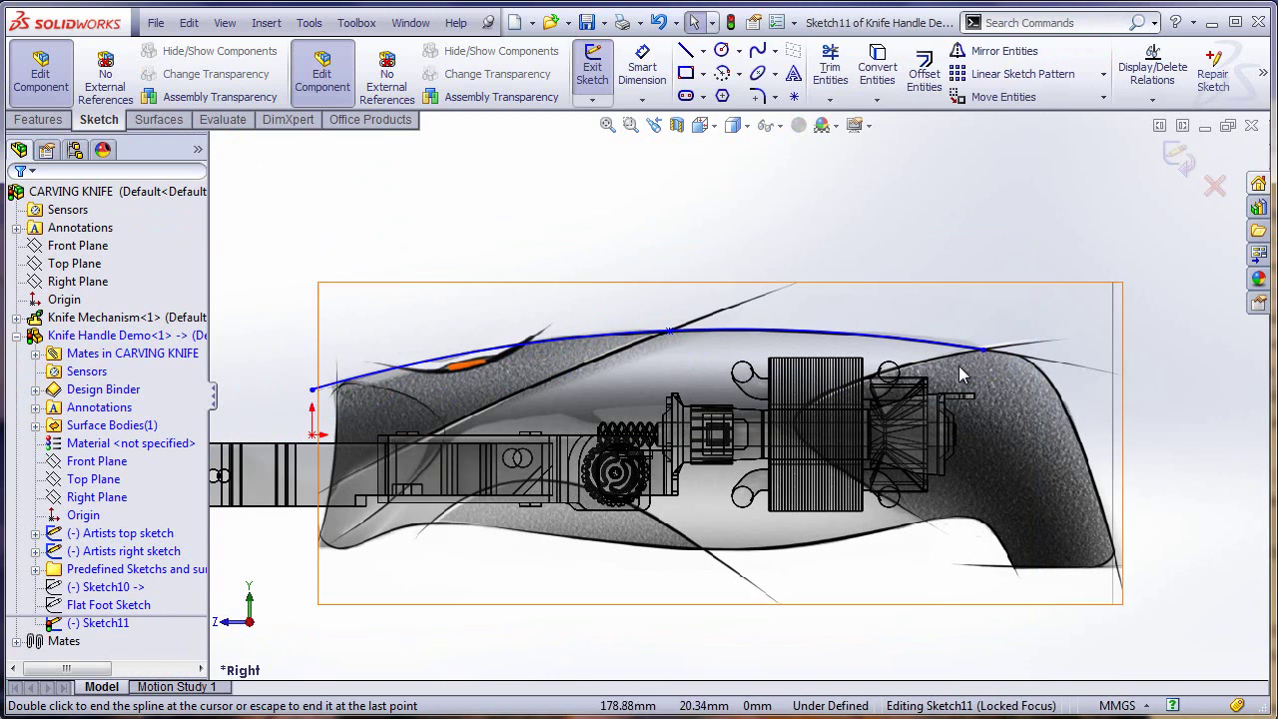
Step: Make the spline's start point vertical with the origin and exit Sketch11
left_click(312, 390)
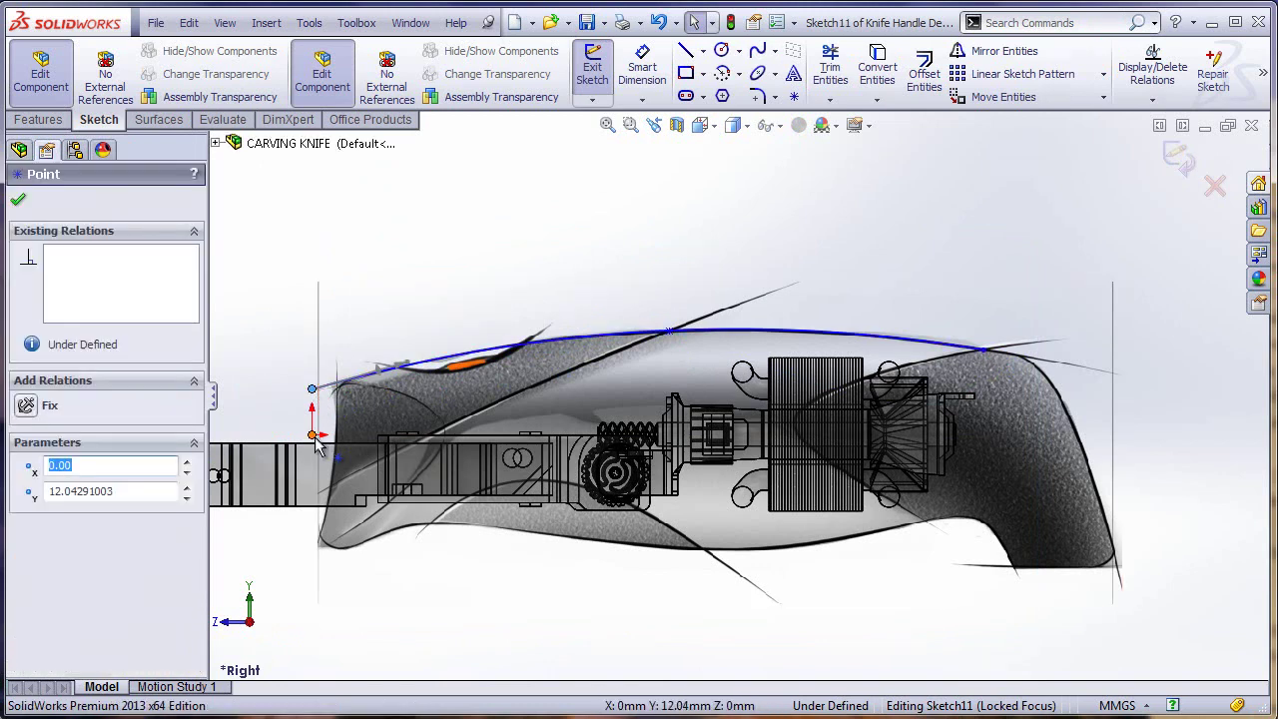
left_click(313, 434, "ctrl")
left_click(392, 352)
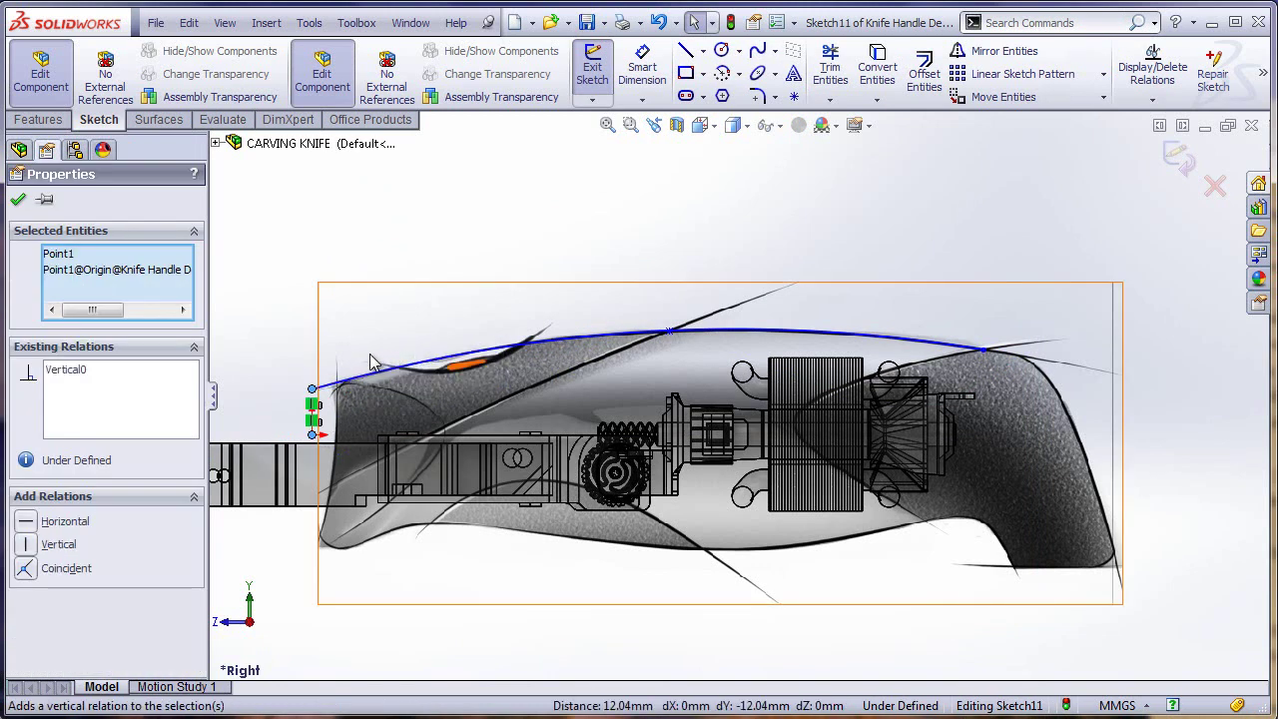
left_click(294, 341)
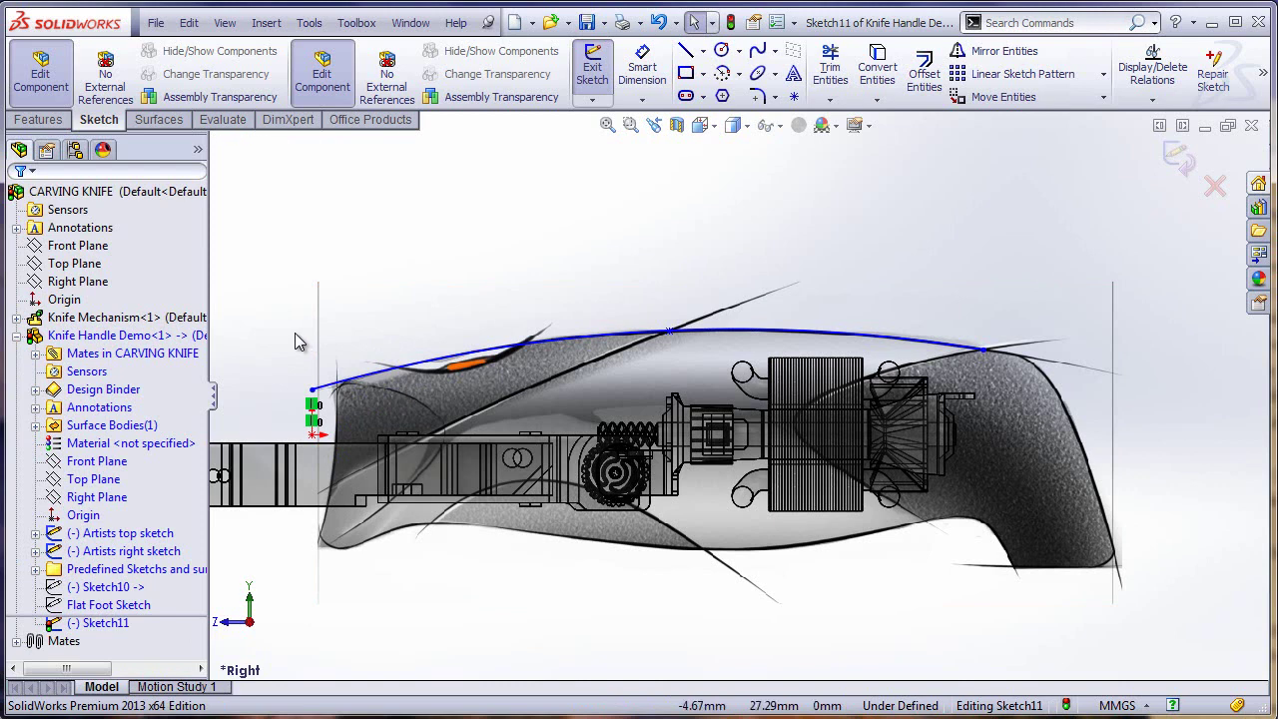
left_click(1178, 157)
Step: Start a new sketch on the Front Plane, viewed at an angle
scroll(546, 234, "down", 2)
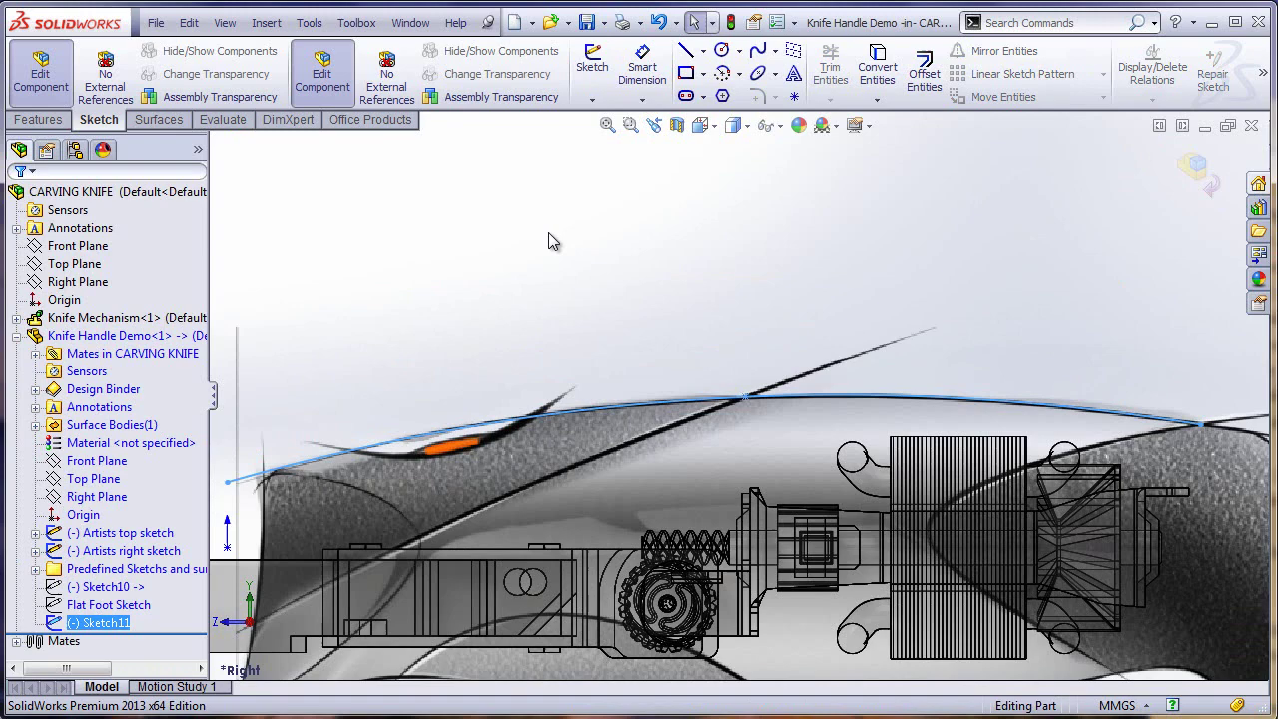
key("z")
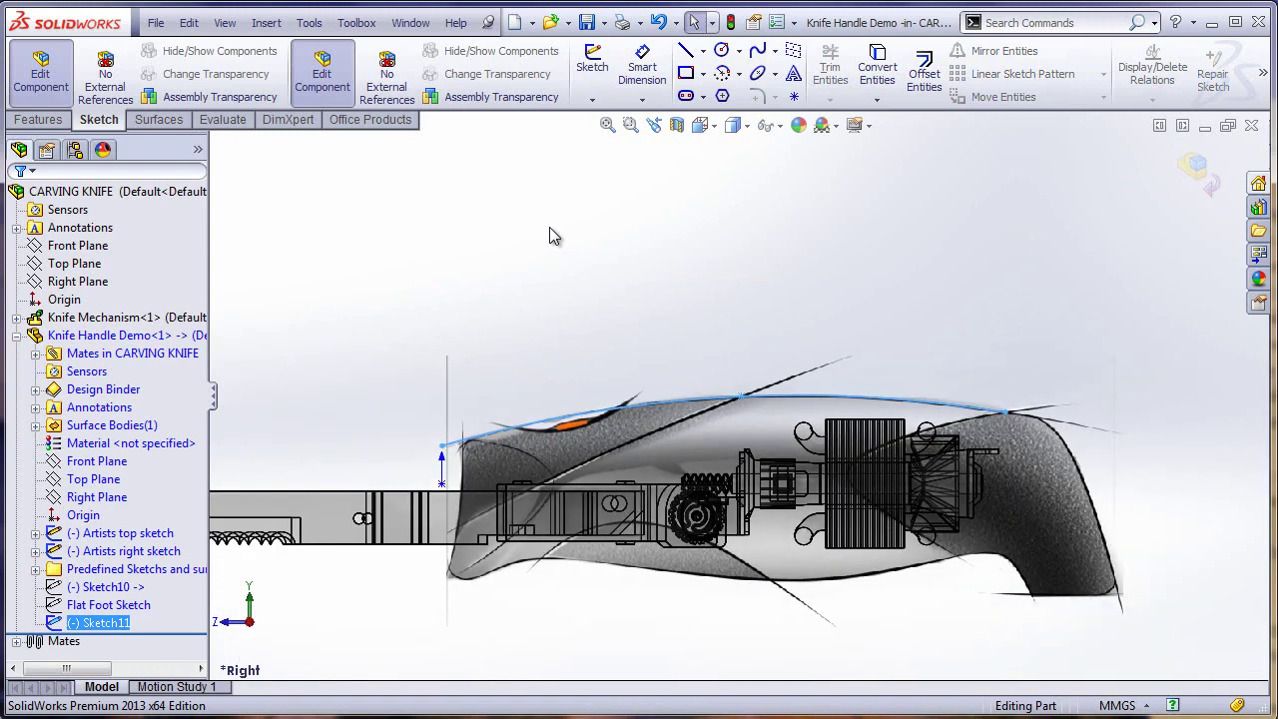
left_click(100, 461)
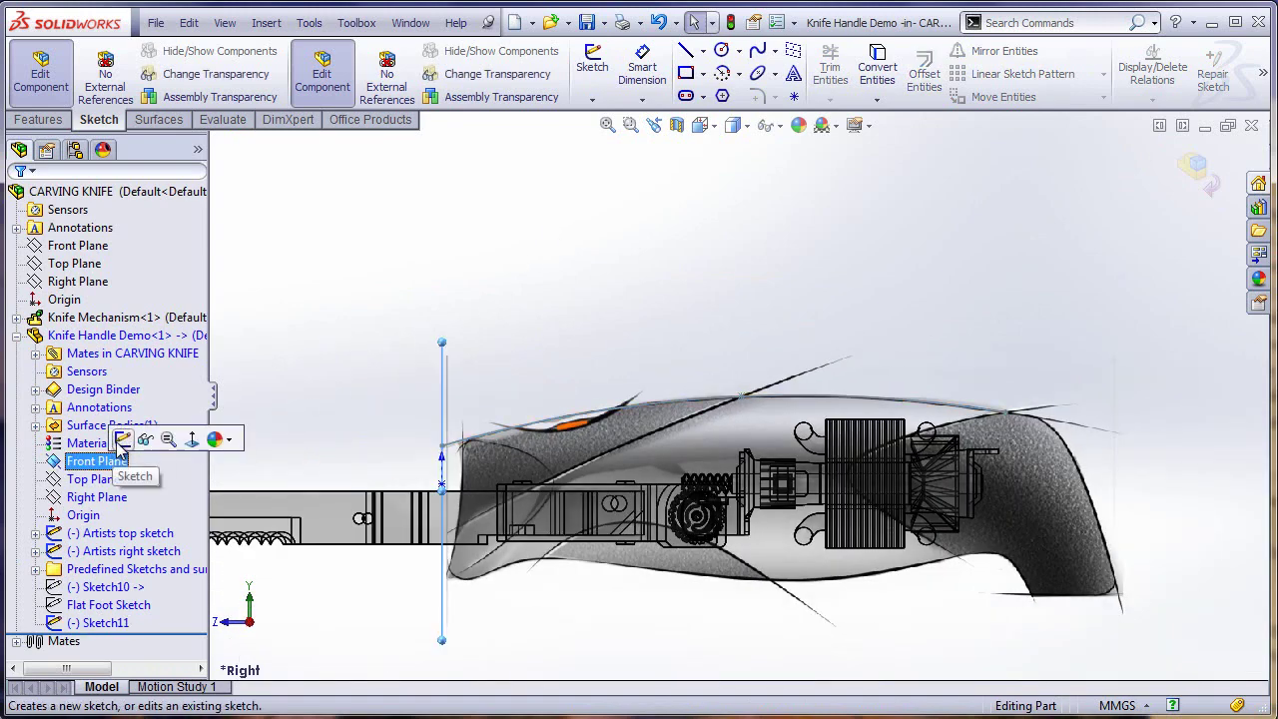
left_click(164, 441)
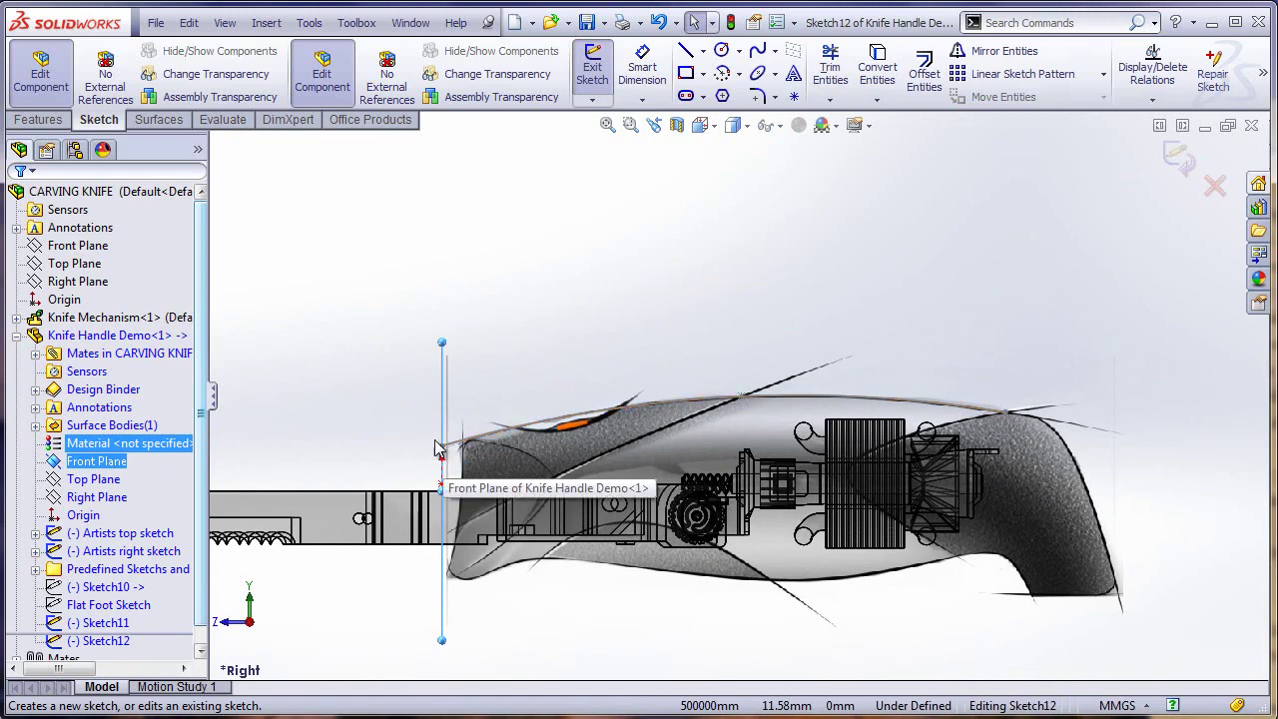
middle_click_drag(407, 434, 362, 445)
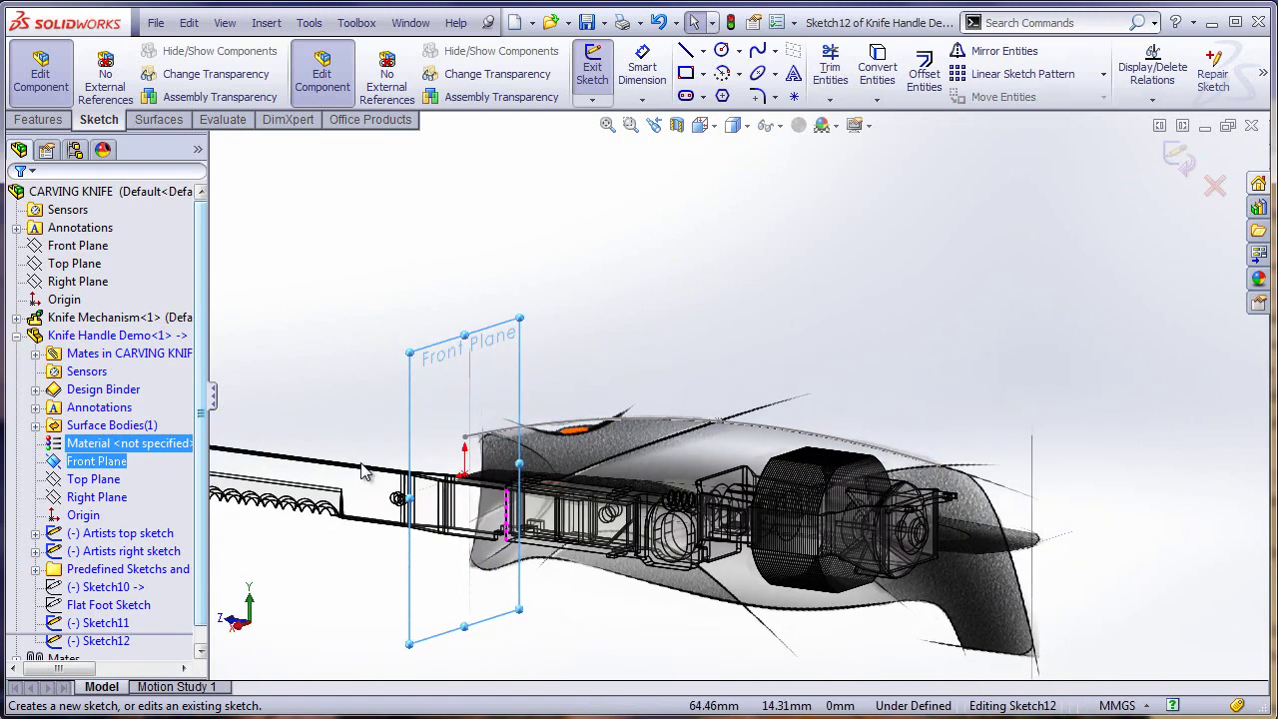
left_click(345, 357)
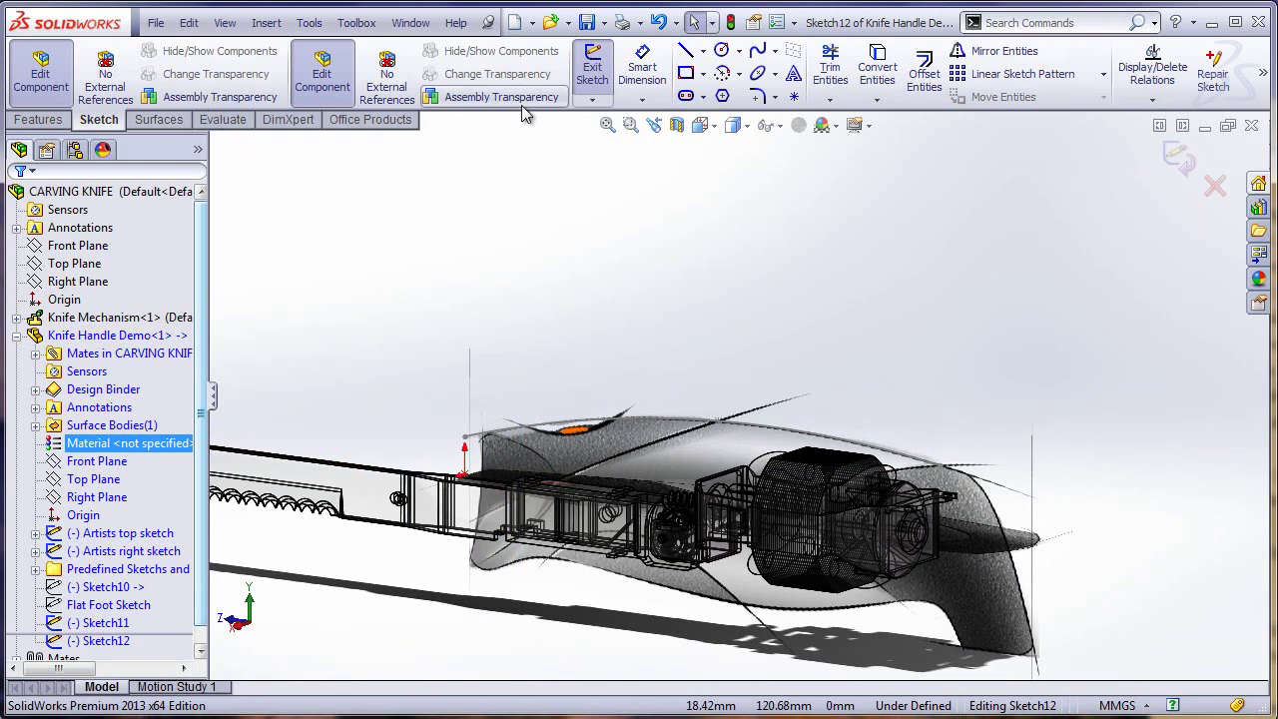
Step: Draw a centerpoint arc spanning top to bottom of the handle's front end
left_click(739, 78)
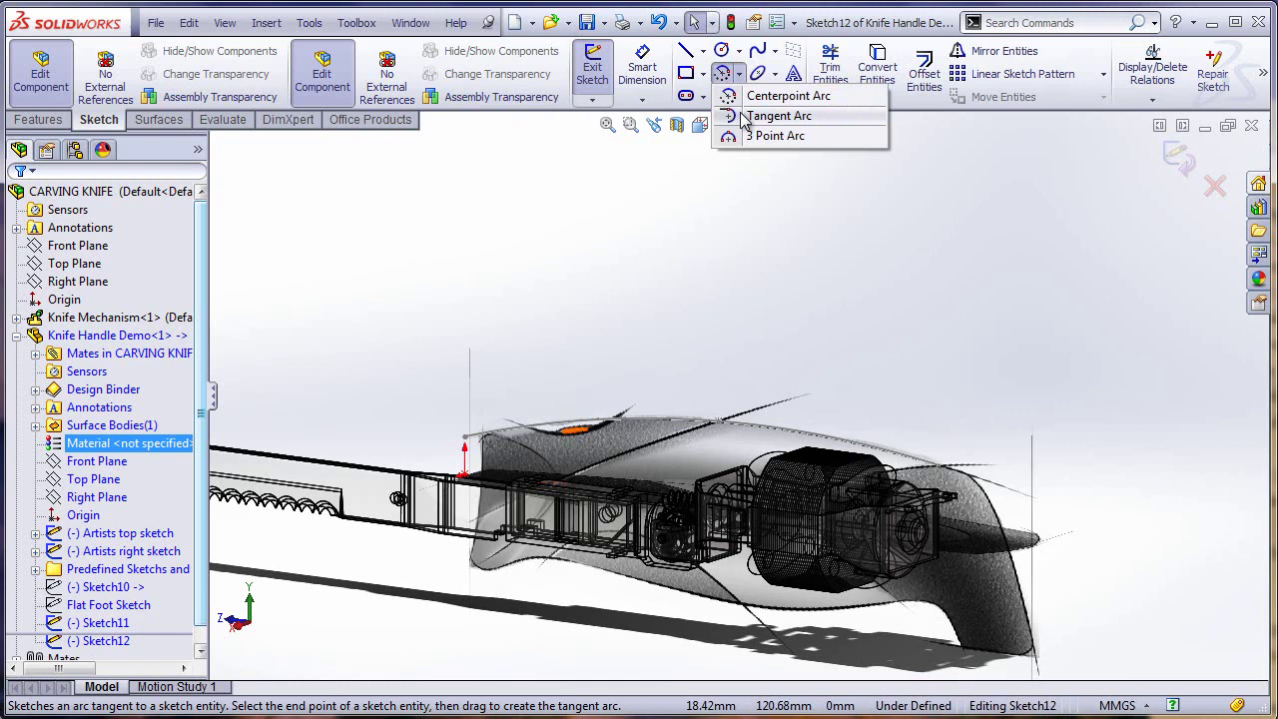
left_click(769, 96)
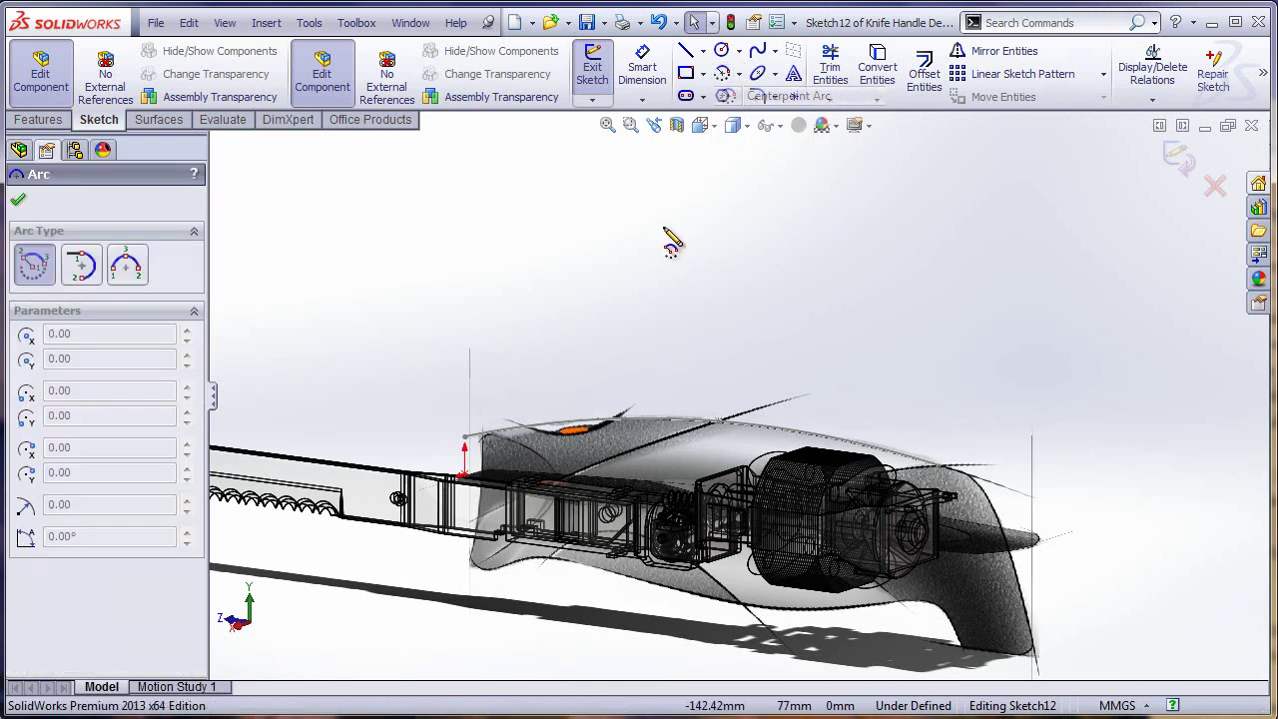
left_click(464, 514)
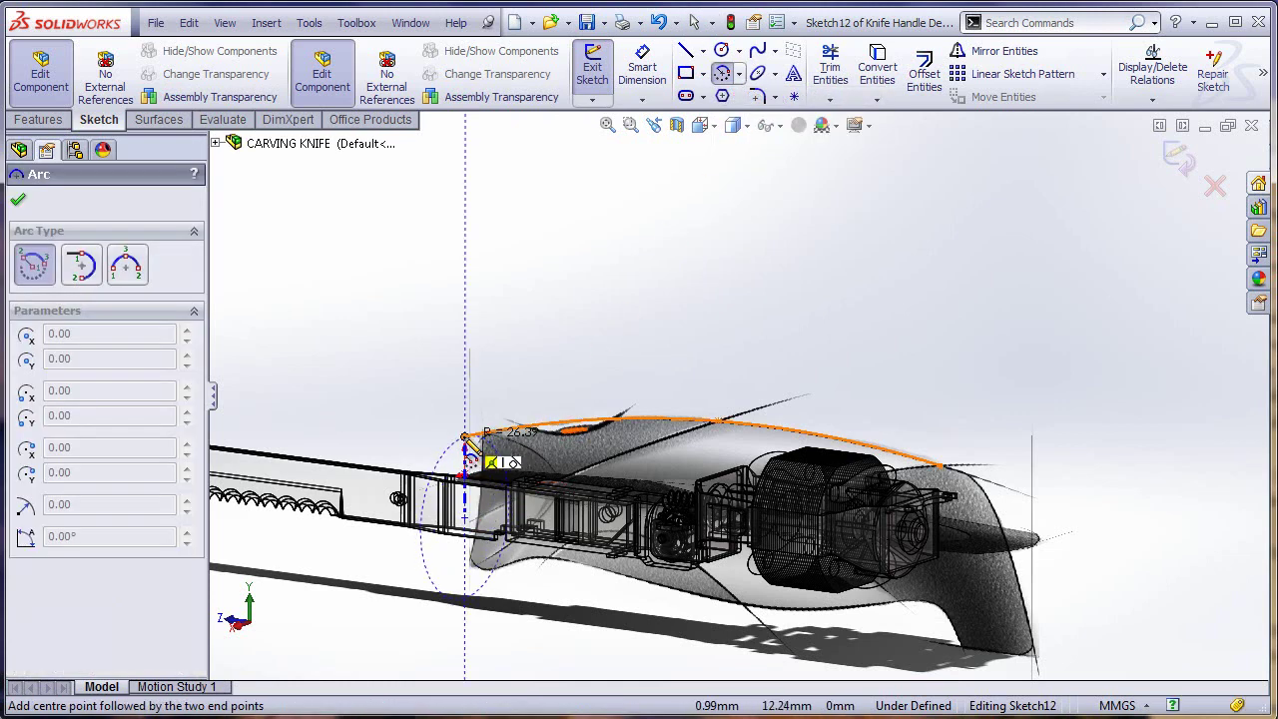
left_click(465, 437)
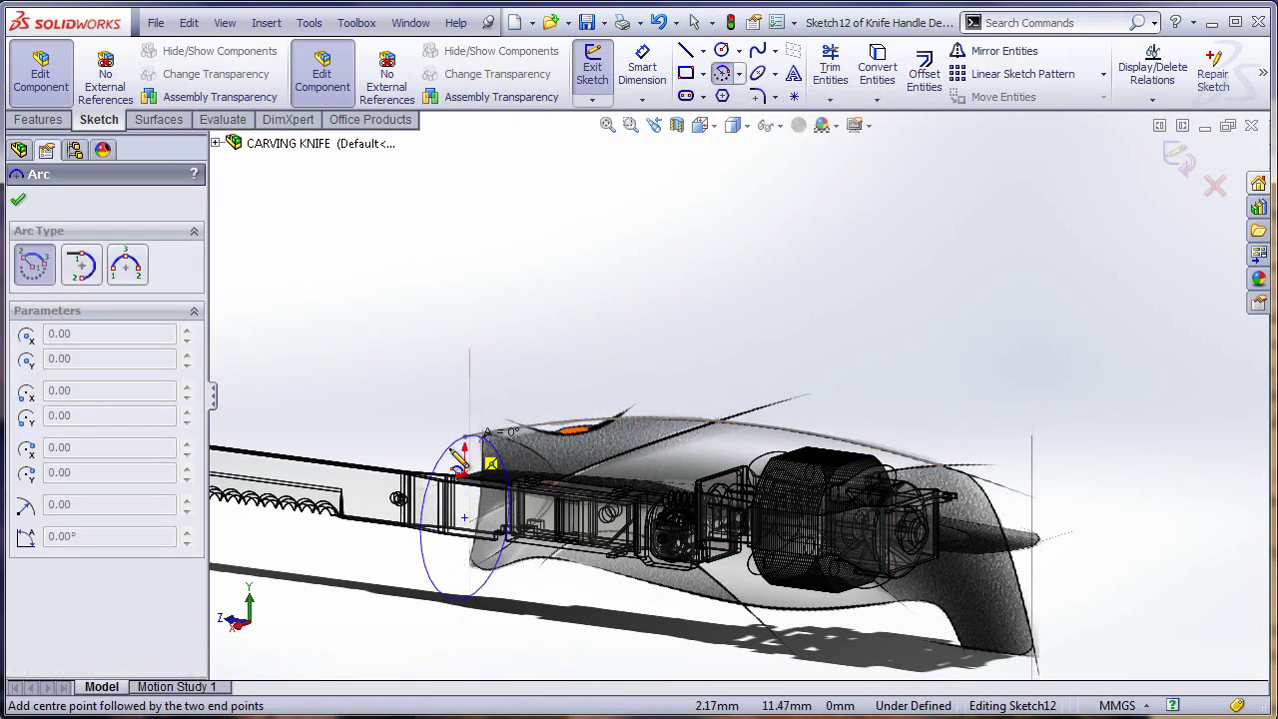
left_click(464, 599)
key("Escape")
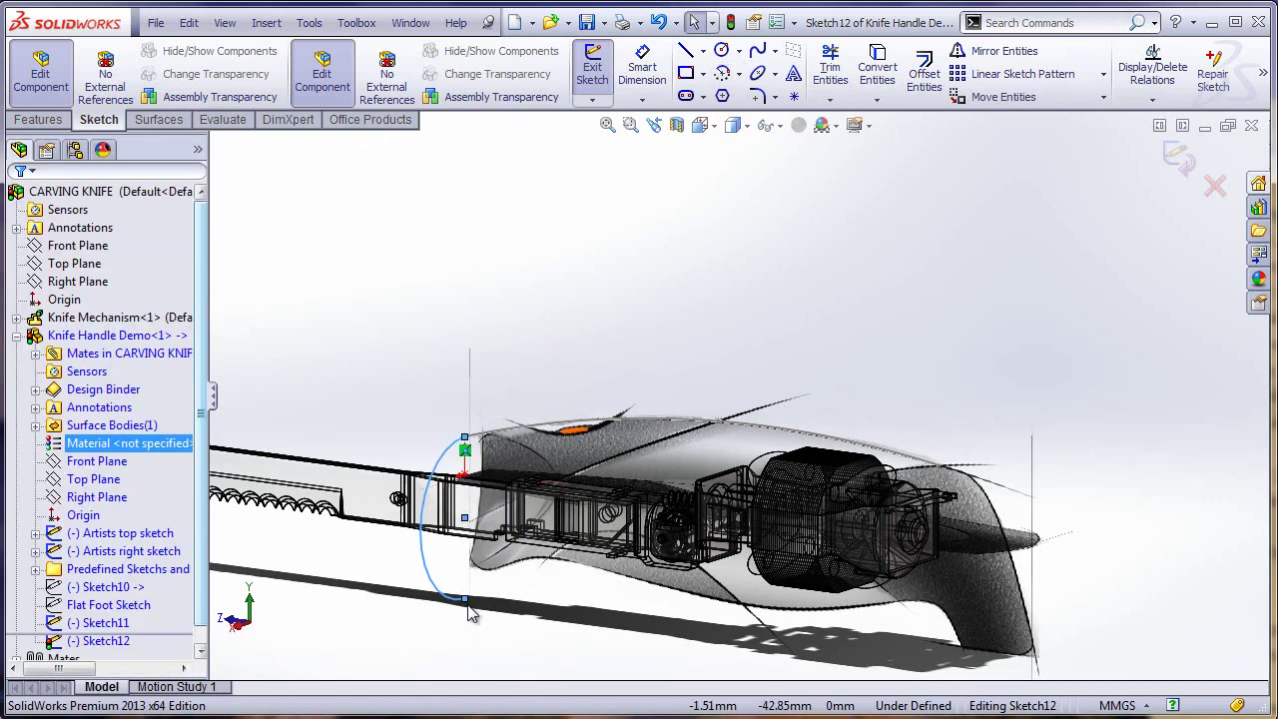
Step: Select the arc's points with the origin for a Vertical relation
left_click(465, 599)
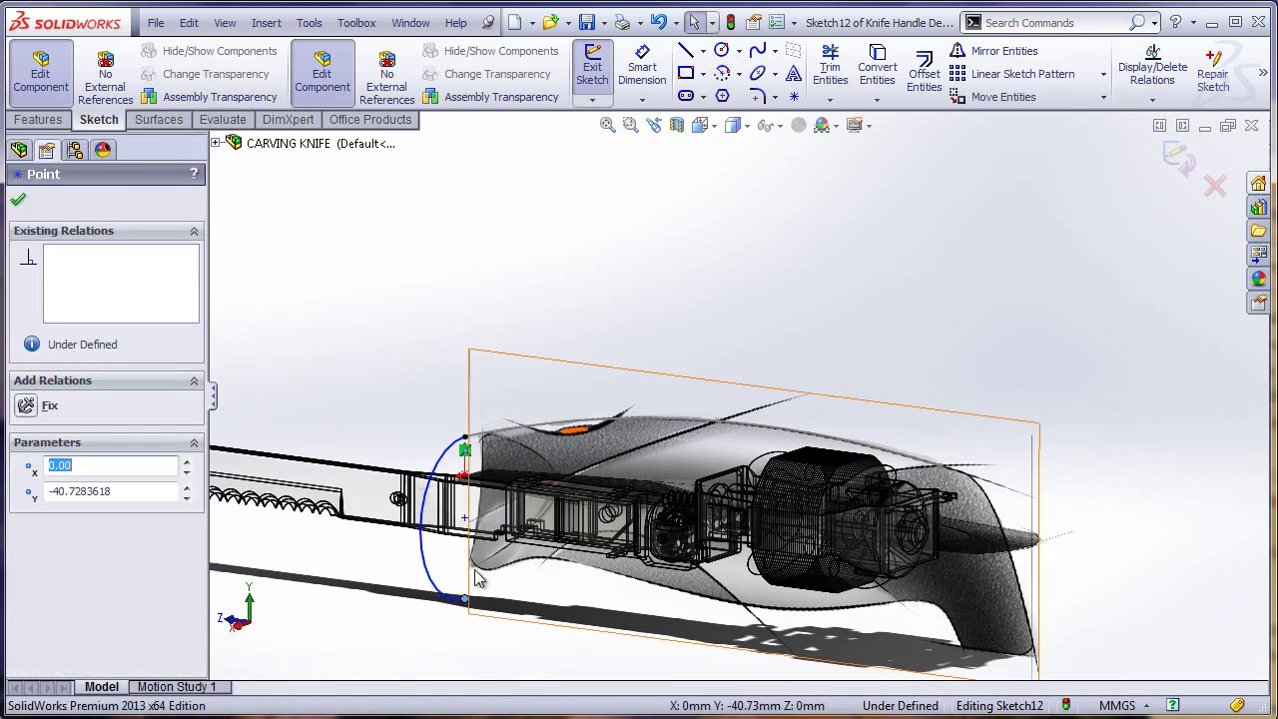
left_click(466, 518, "ctrl")
key("Escape")
left_click_drag(440, 624, 529, 371)
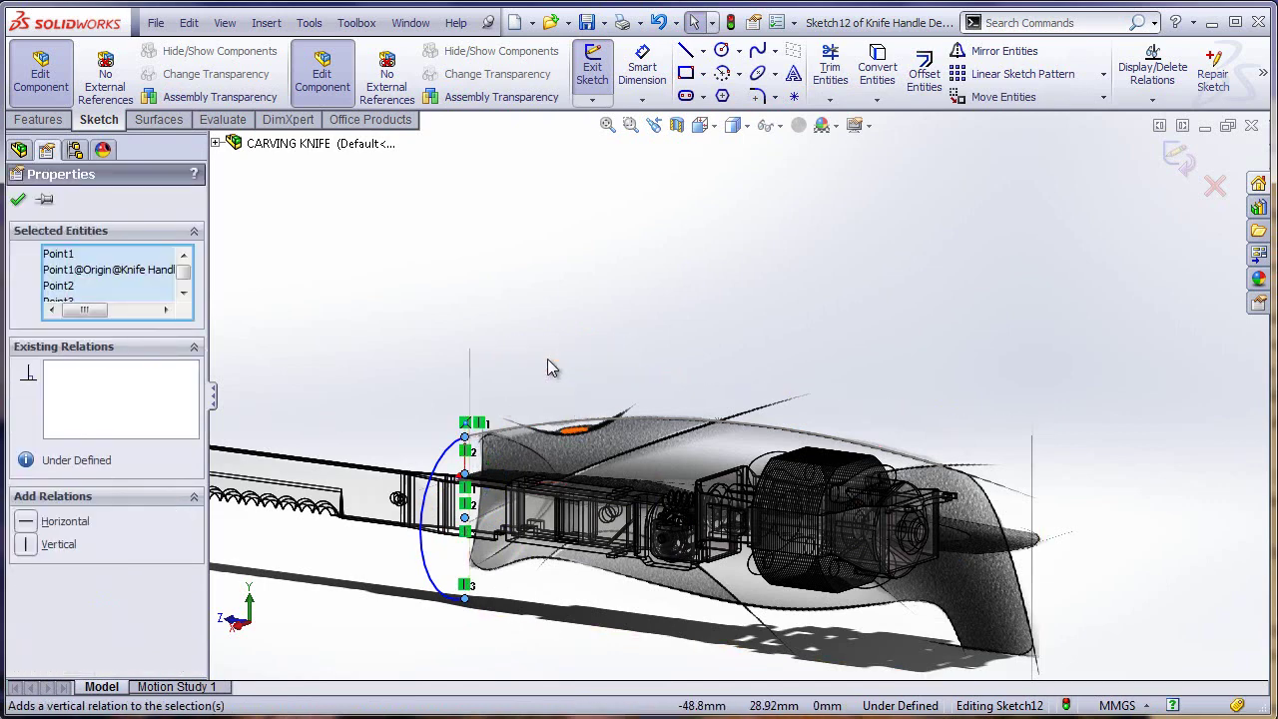
key("Escape")
Step: Exit the arc sketch and set up a swept surface: profile Sketch12, path Sketch11
left_click(1176, 160)
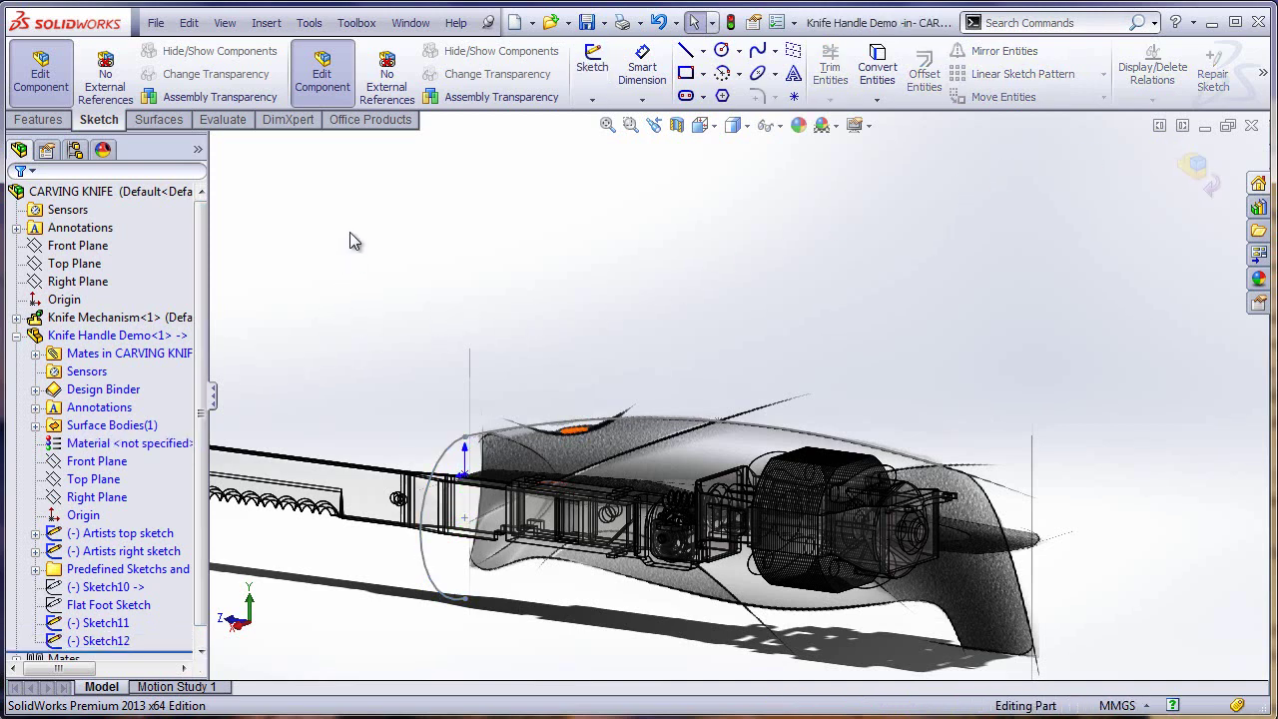
key("s")
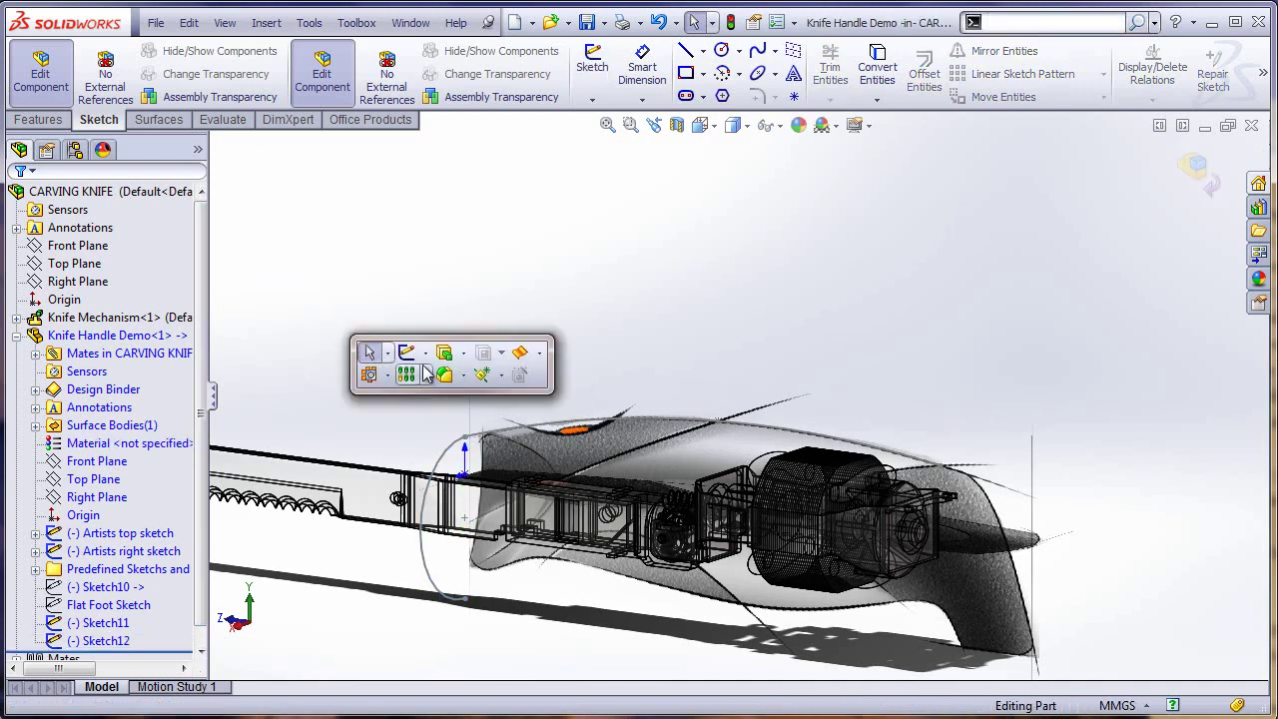
left_click(540, 352)
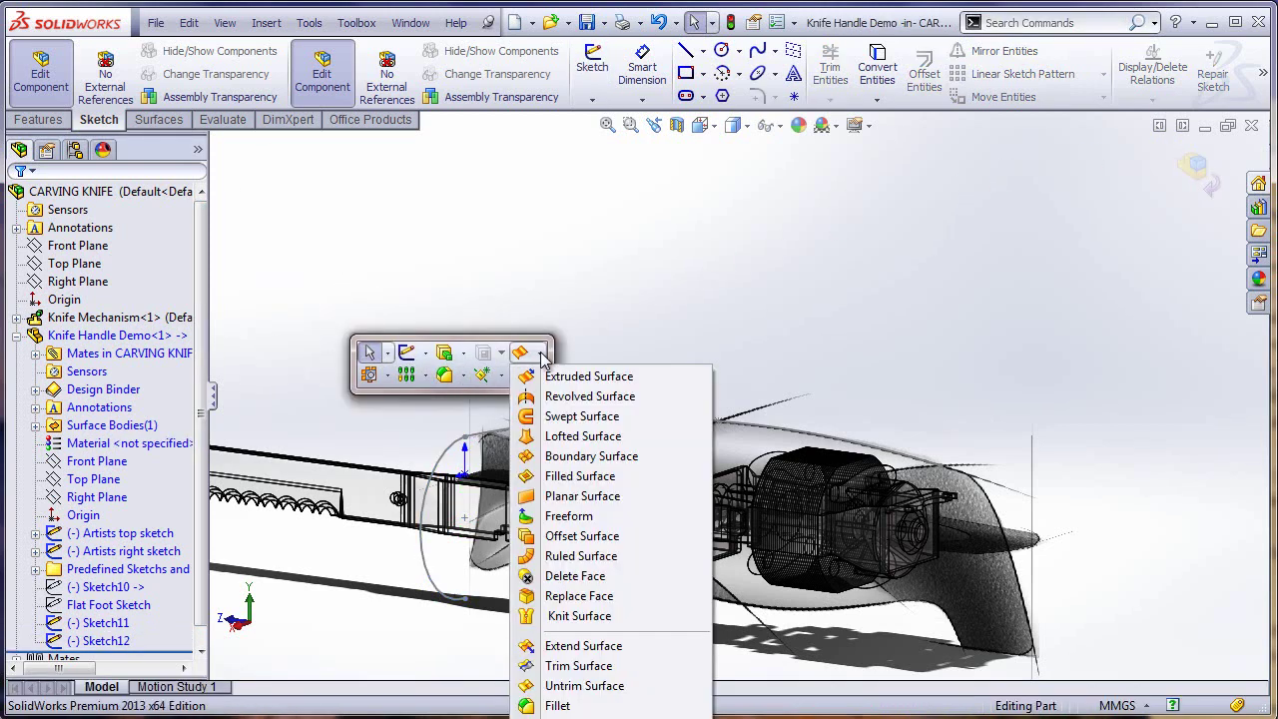
left_click(555, 416)
left_click(436, 477)
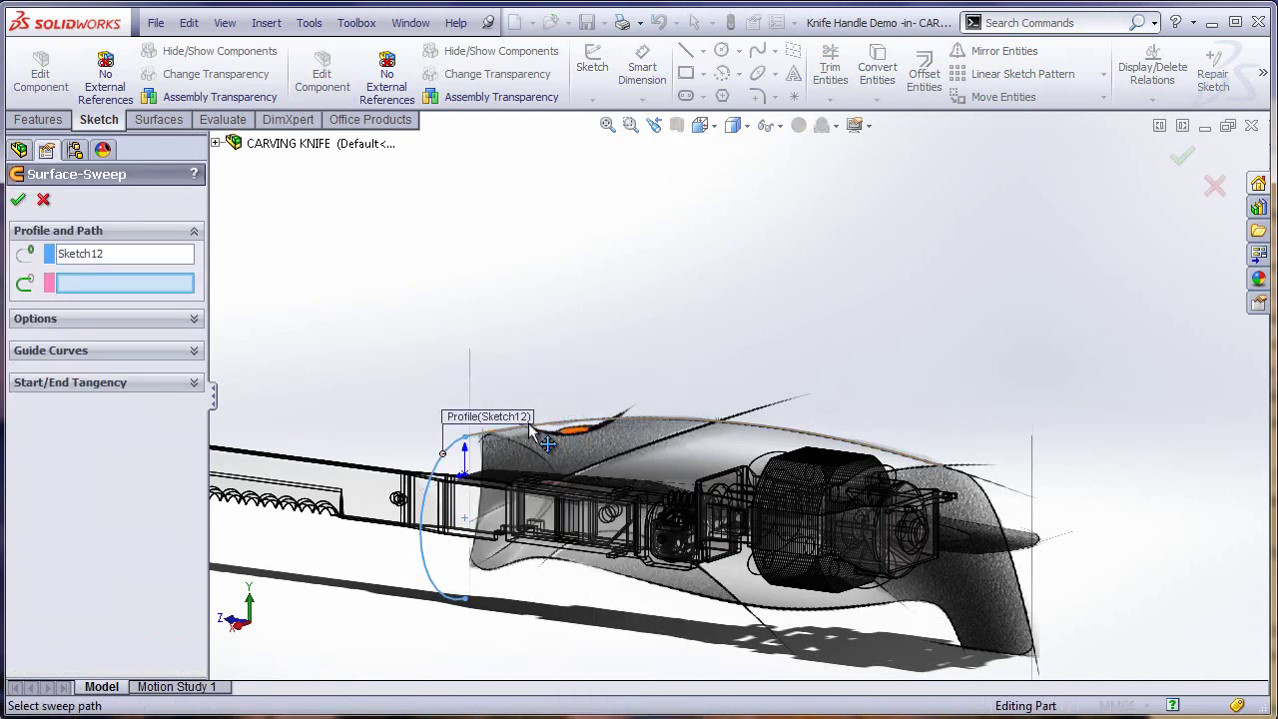
left_click(571, 427)
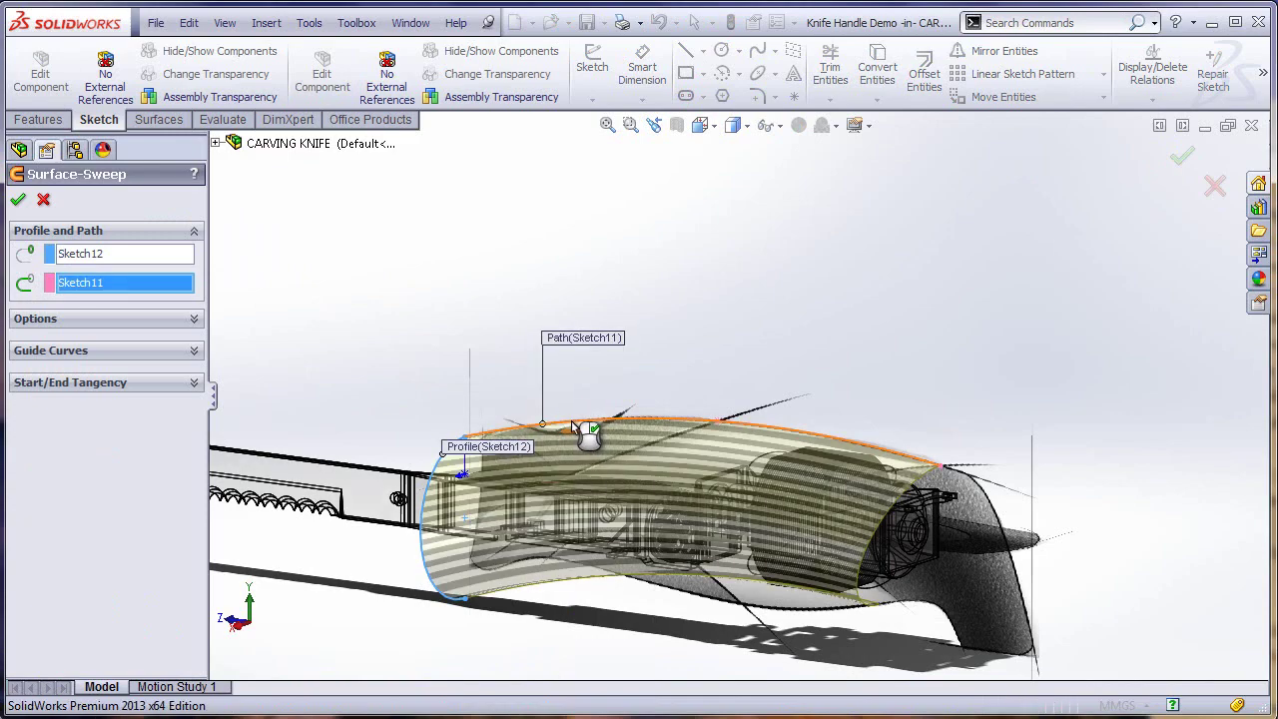
mouse_move(353, 558)
middle_mouse_down()
mouse_move(356, 499)
mouse_move(413, 456)
mouse_move(388, 478)
middle_mouse_up()
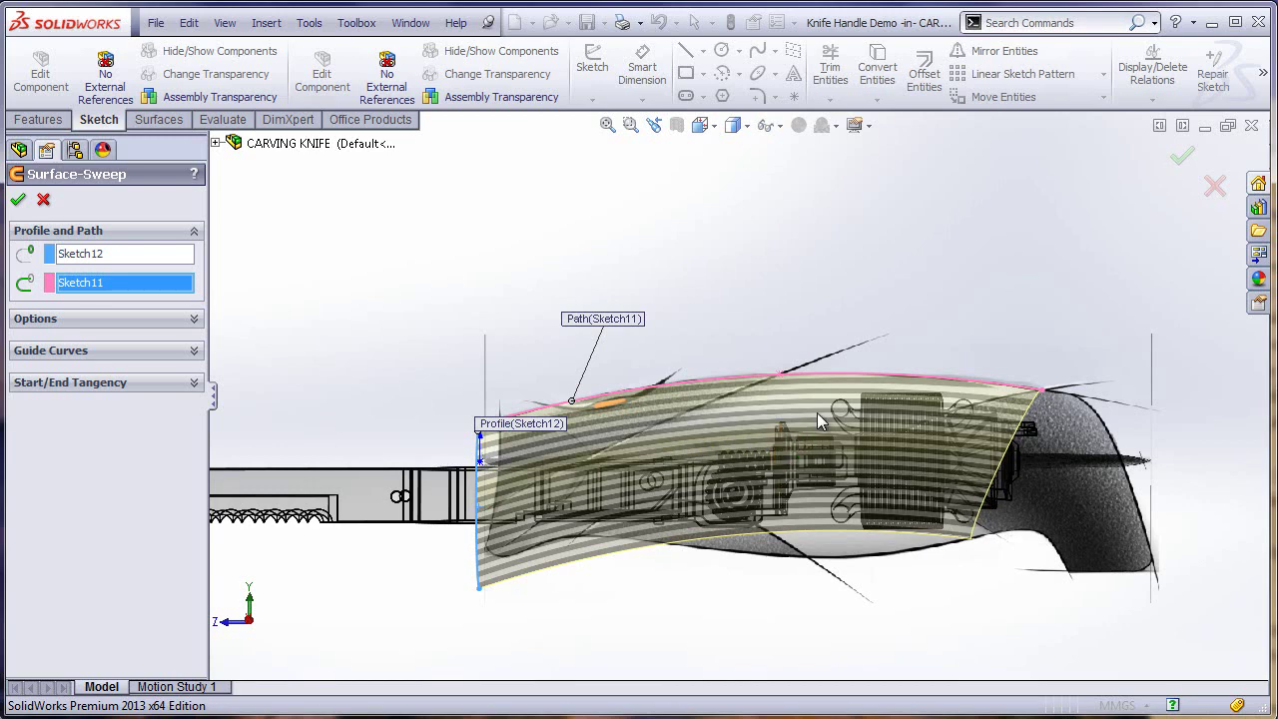
Step: Set the sweep orientation to Keep normal constant and create Surface-Sweep1
left_click(188, 321)
left_click(162, 359)
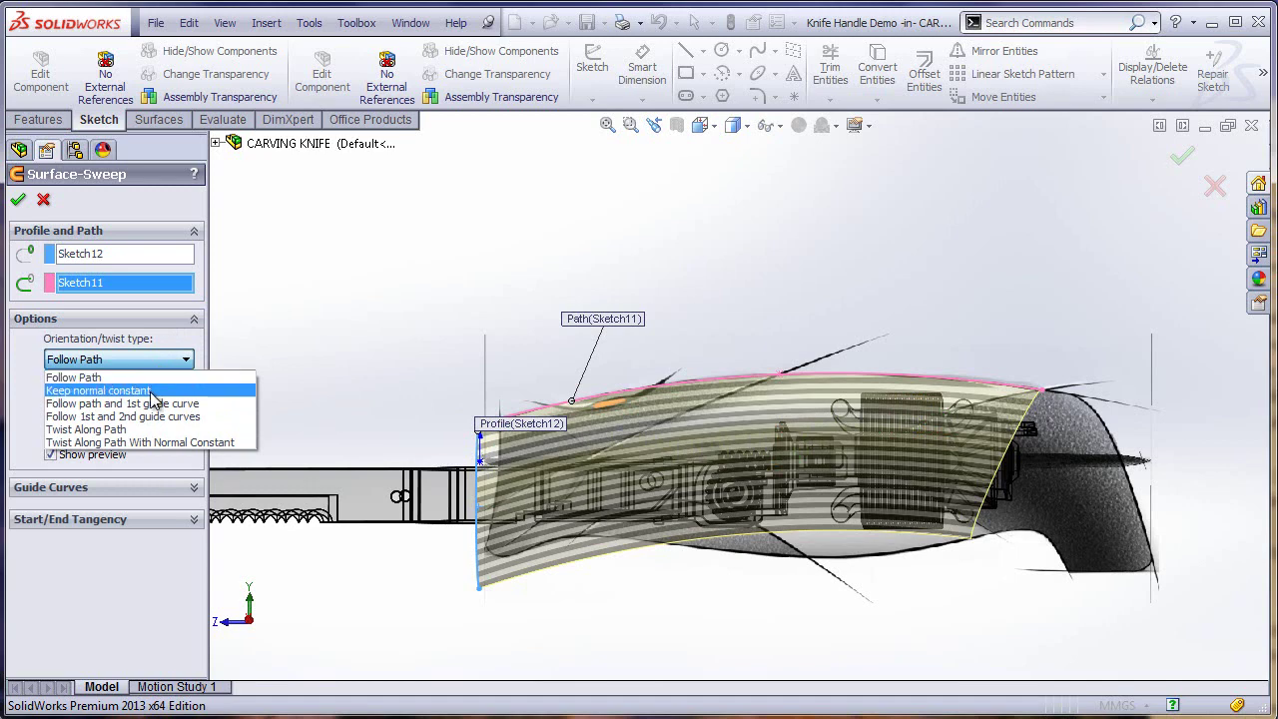
left_click(152, 391)
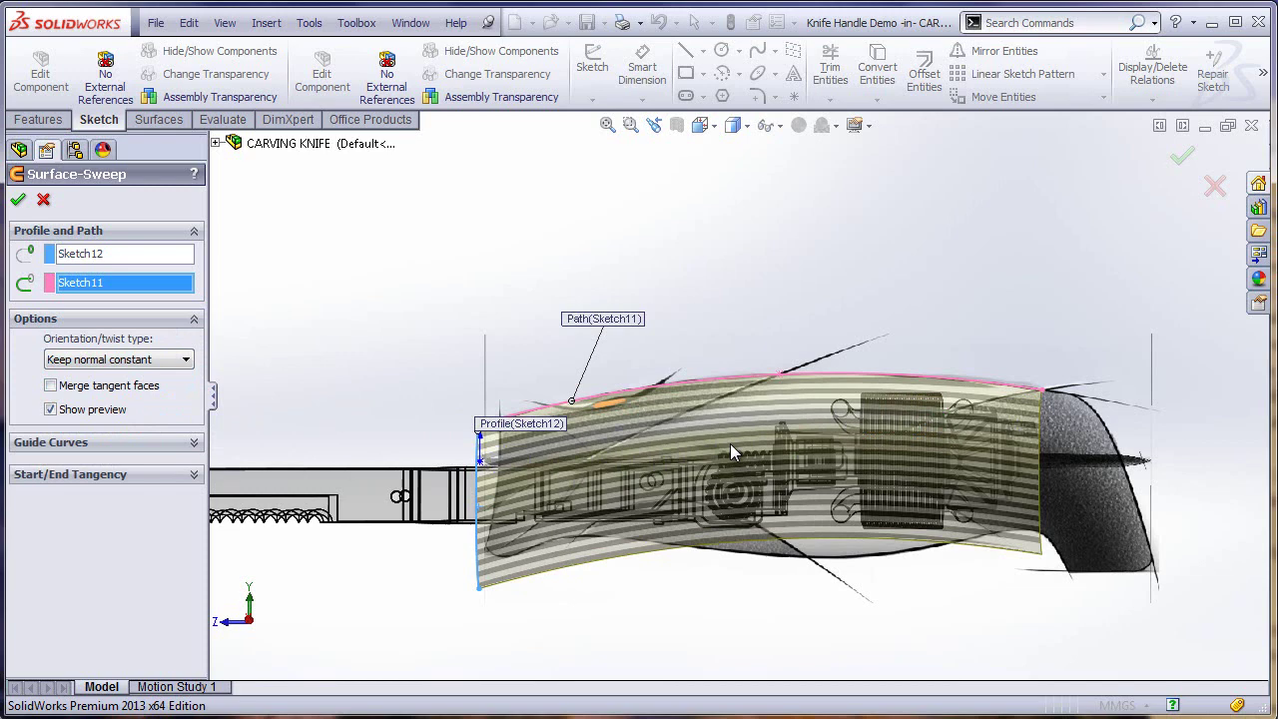
left_click(185, 362)
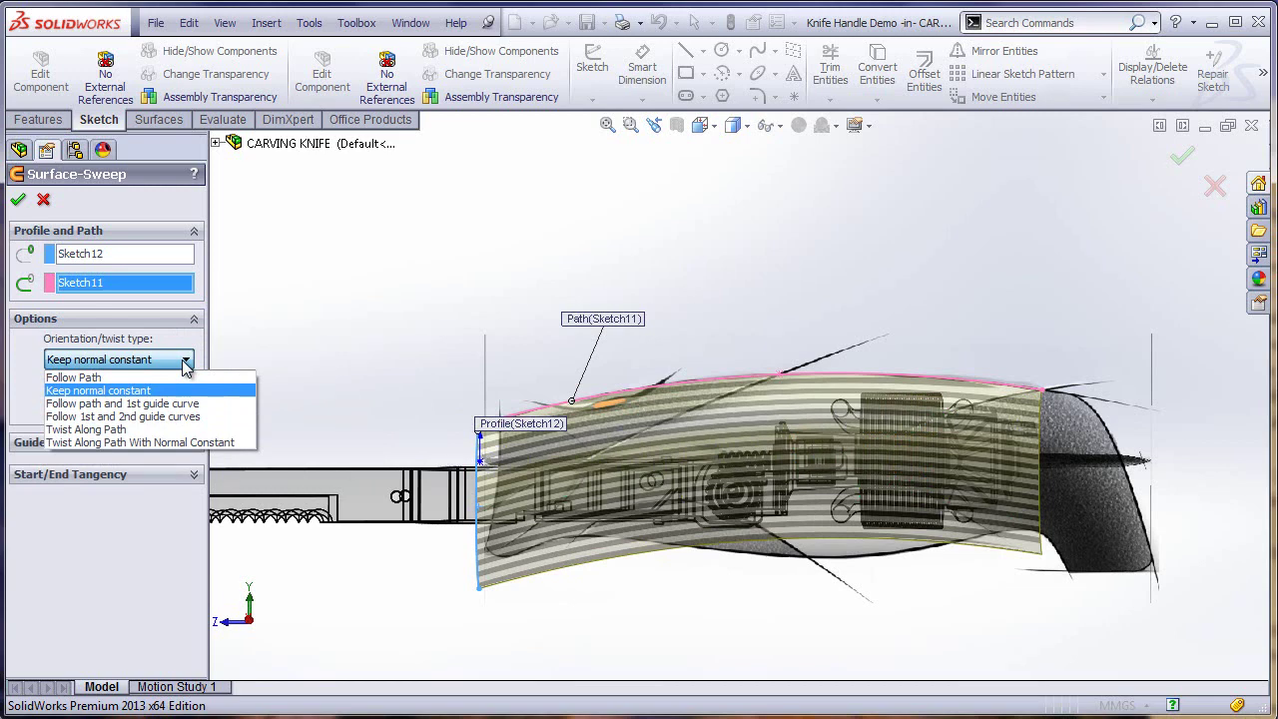
left_click(18, 205)
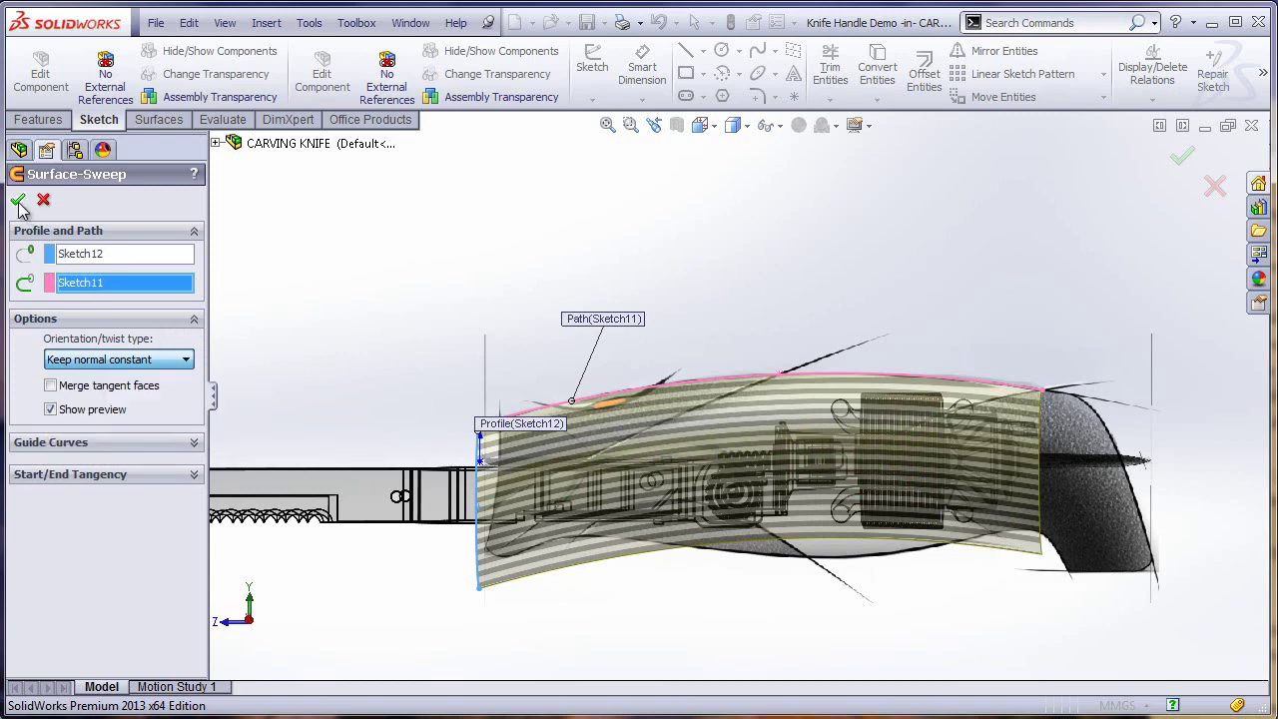
left_click(18, 200)
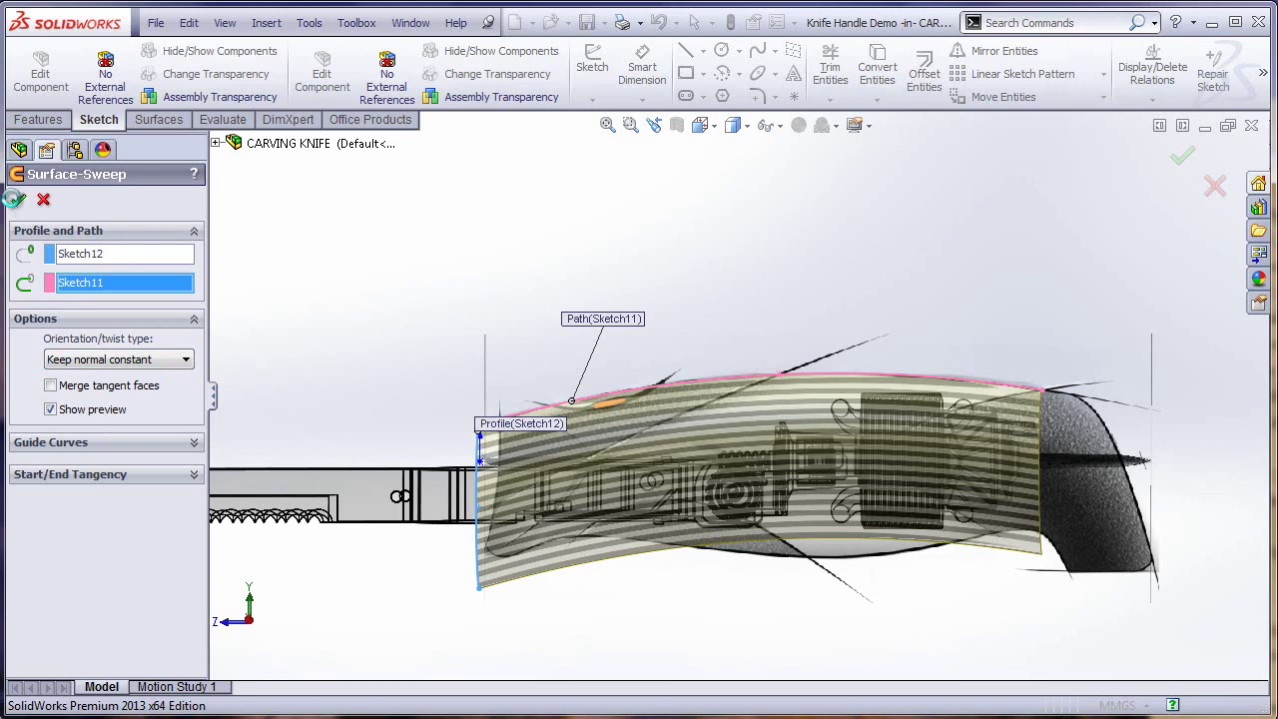
mouse_move(365, 606)
middle_mouse_down()
mouse_move(421, 624)
mouse_move(371, 600)
middle_mouse_up()
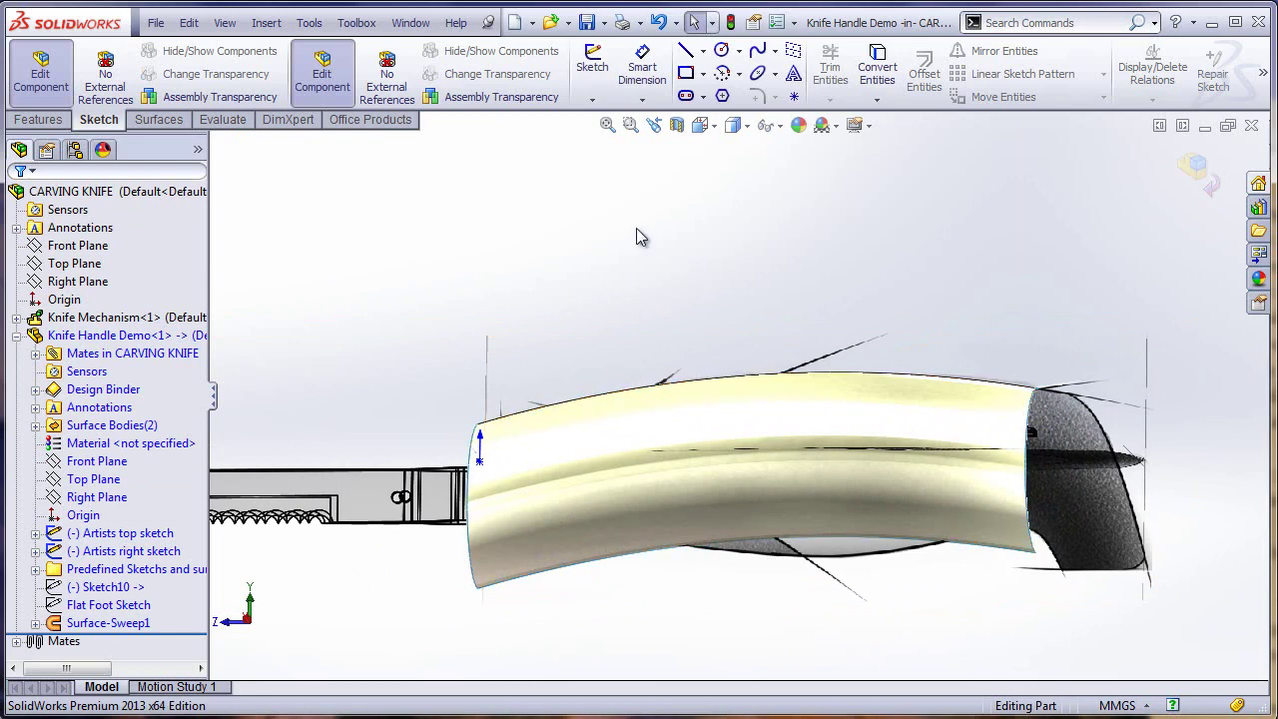
mouse_move(634, 236)
middle_mouse_down()
mouse_move(664, 389)
mouse_move(856, 484)
middle_mouse_up()
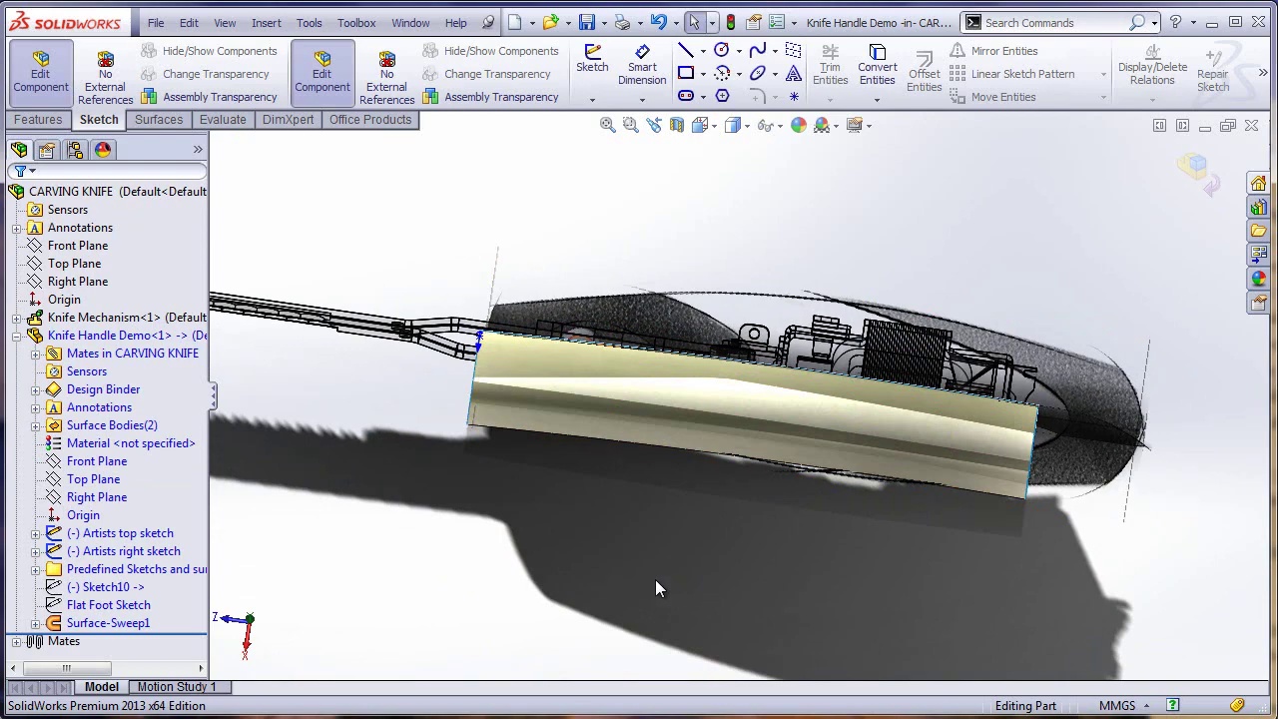
key("space")
left_click(842, 439)
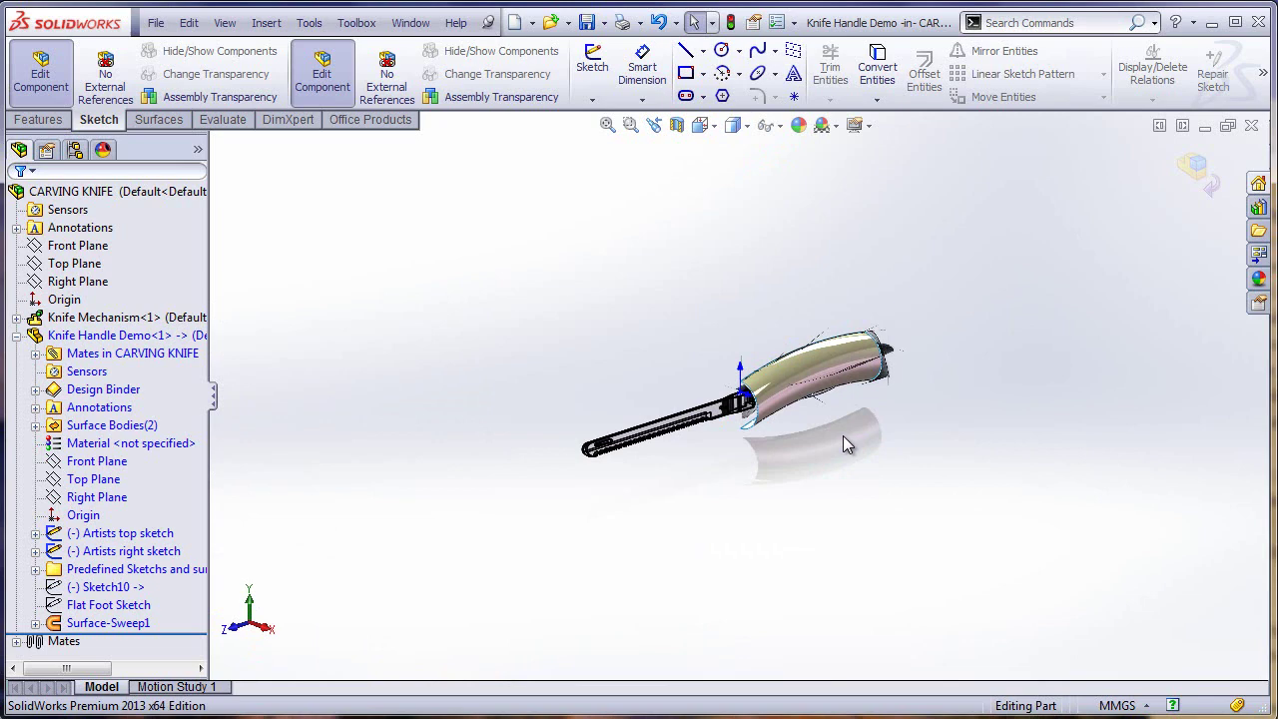
left_click(630, 125)
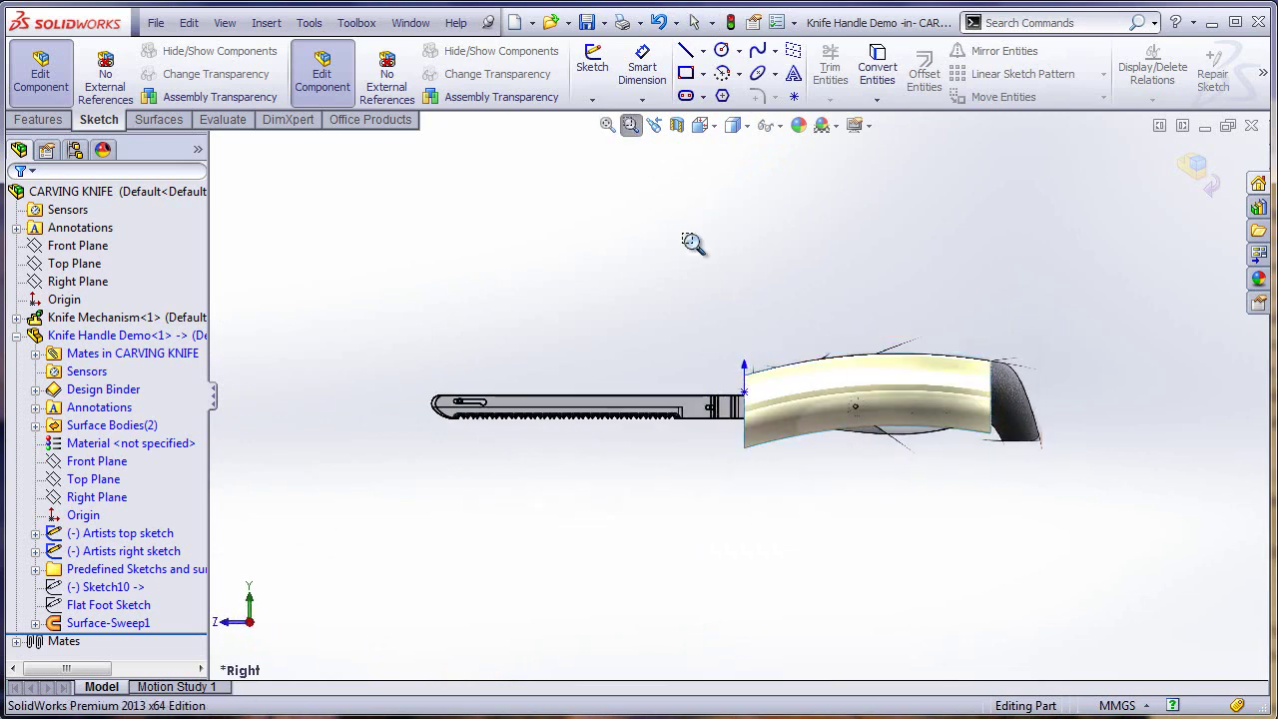
left_click_drag(707, 289, 1126, 511)
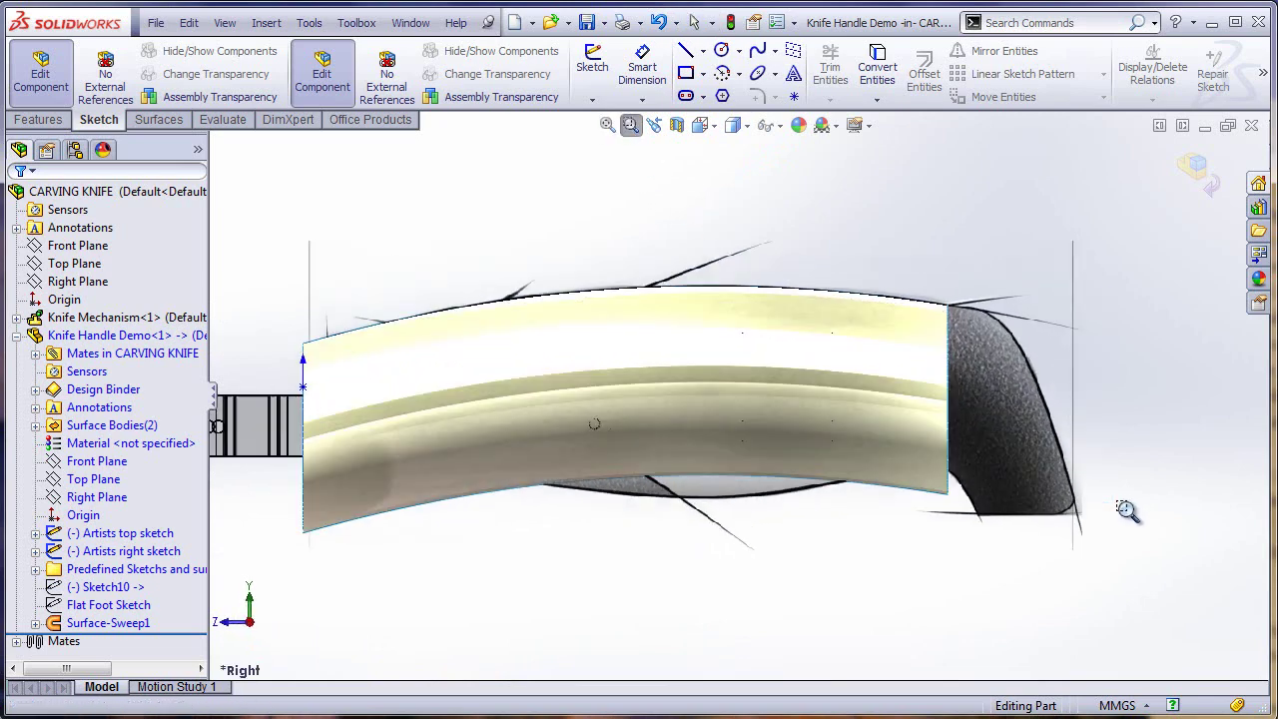
key("Escape")
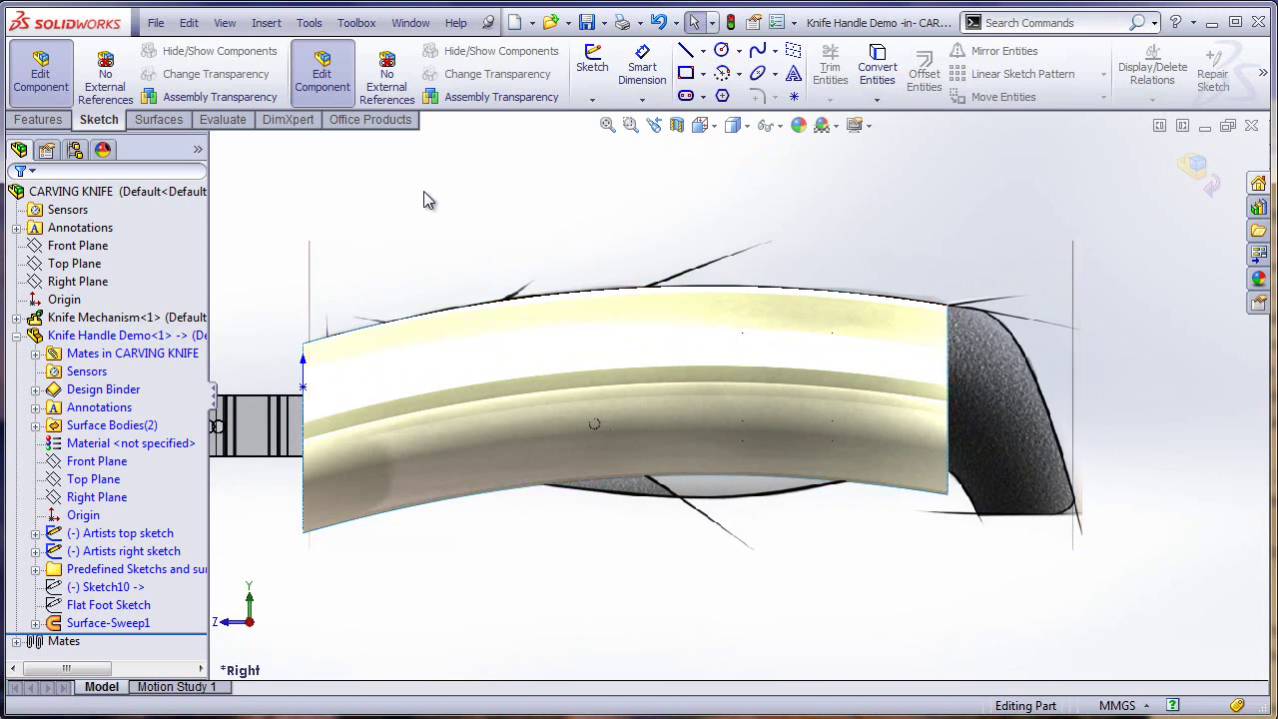
left_click(176, 122)
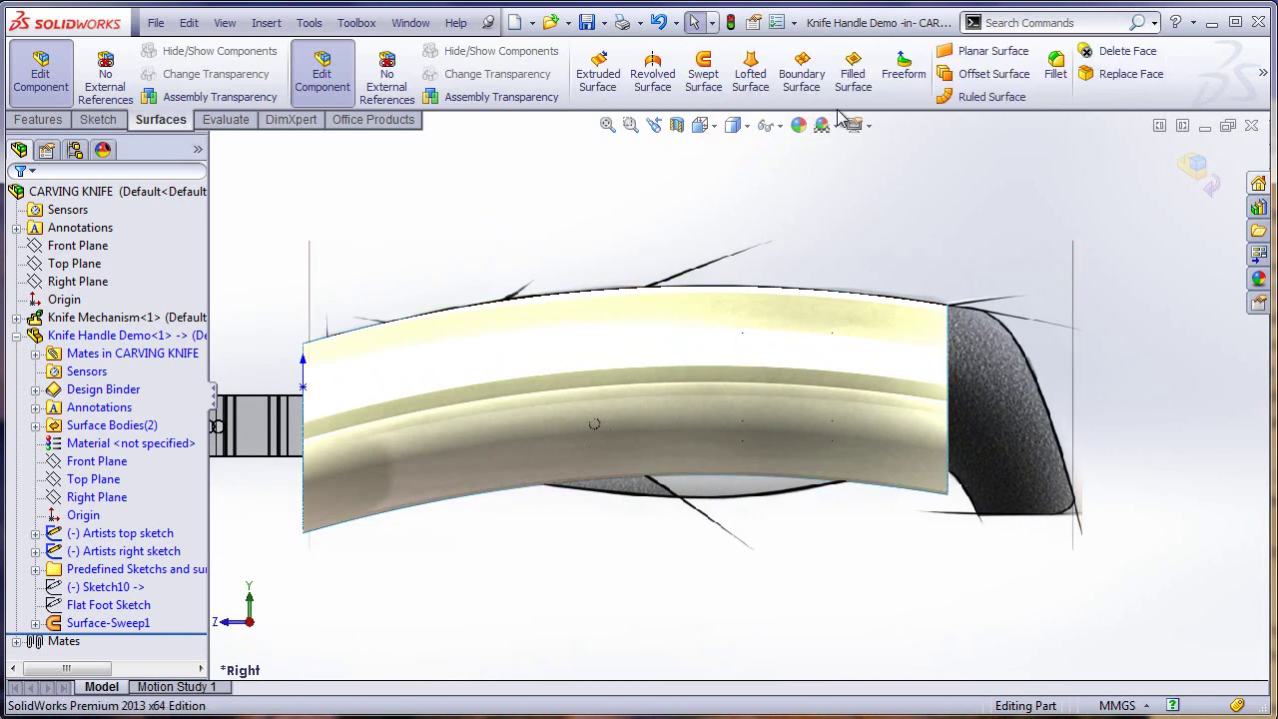
Step: Start a Freeform on the swept handle face with curvature combs turned off
left_click(902, 74)
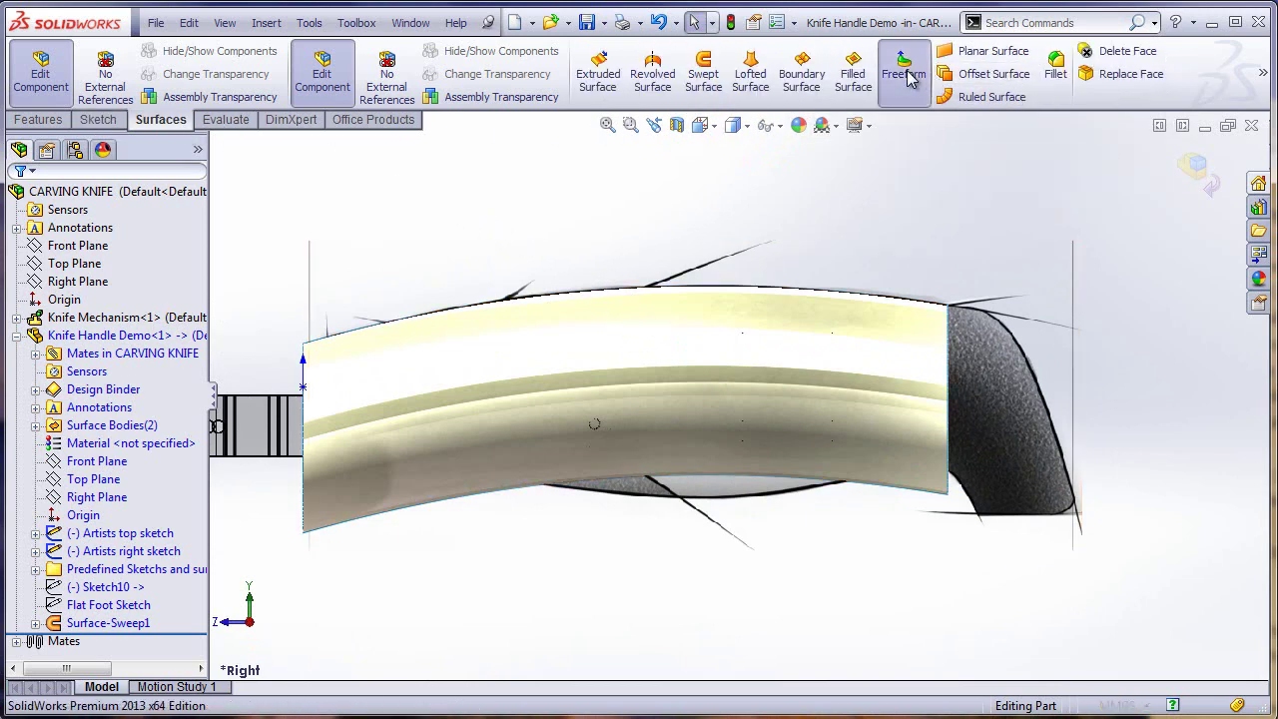
left_click(591, 351)
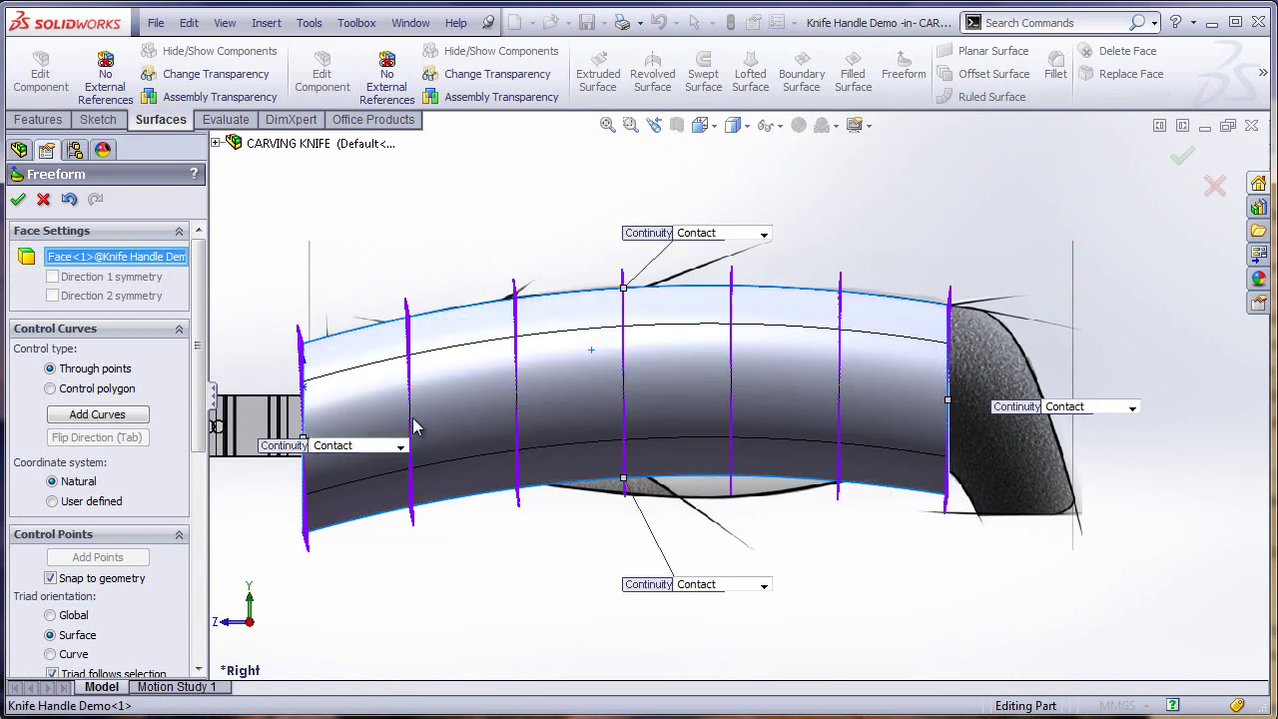
left_click_drag(199, 414, 203, 646)
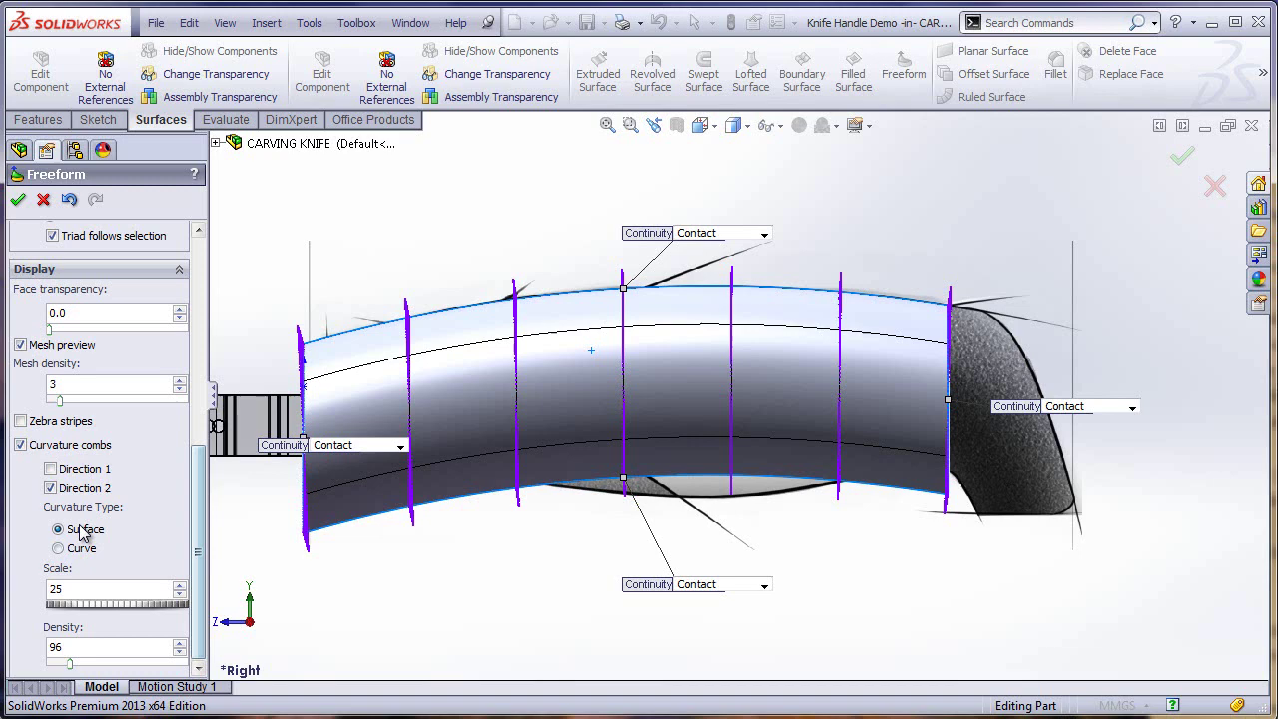
left_click(20, 445)
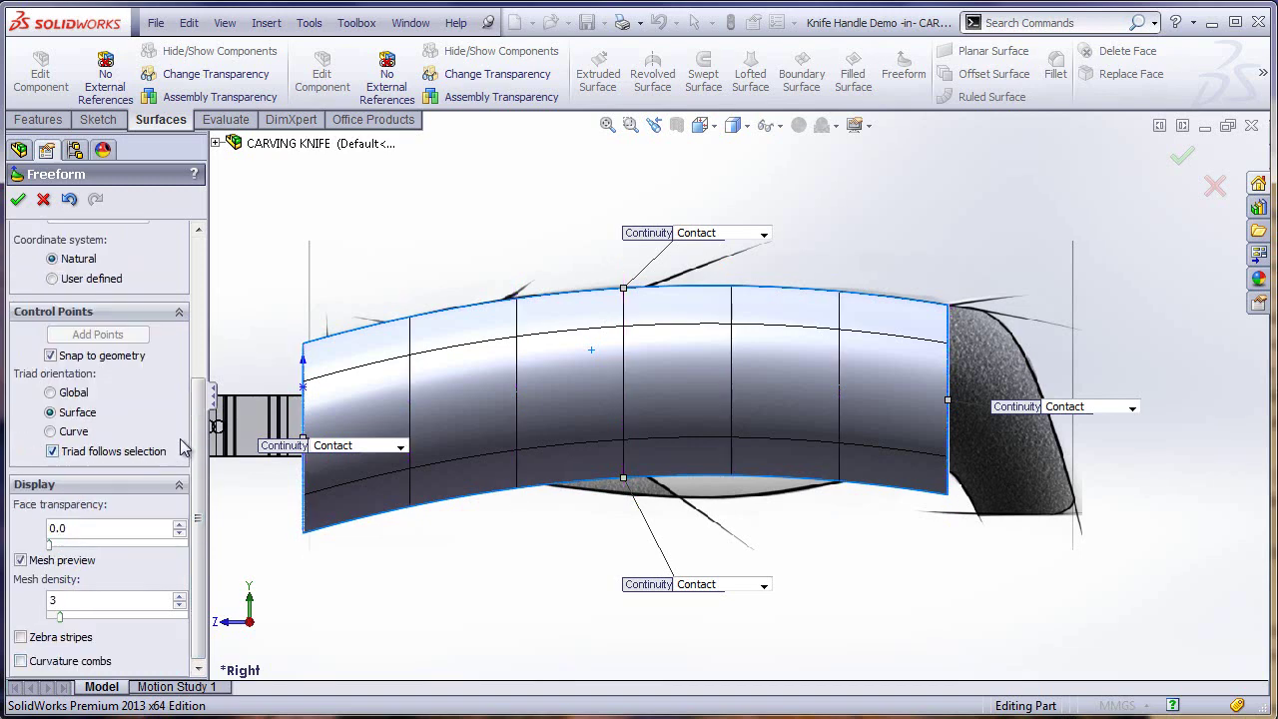
Step: Set the Freeform face transparency to 0.5
scroll(207, 420, "up", 3)
scroll(100, 499, "down", 2)
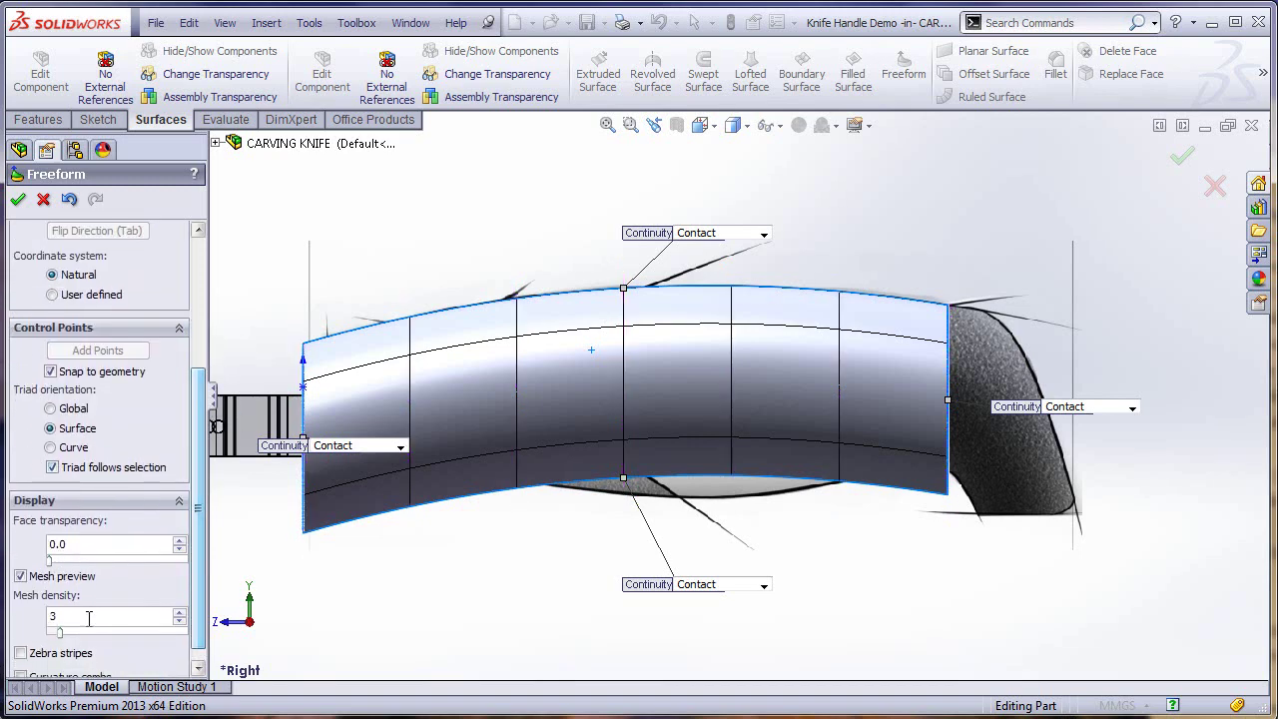
left_click_drag(70, 565, 122, 565)
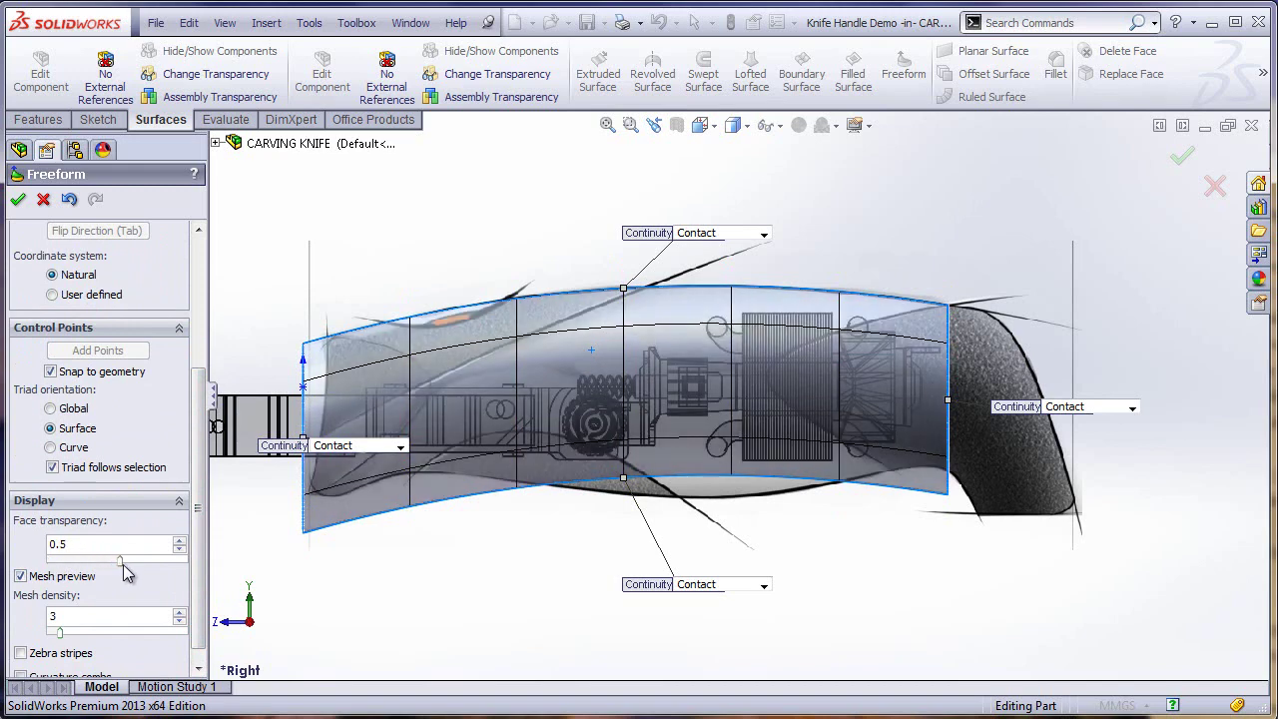
left_click_drag(123, 564, 129, 564)
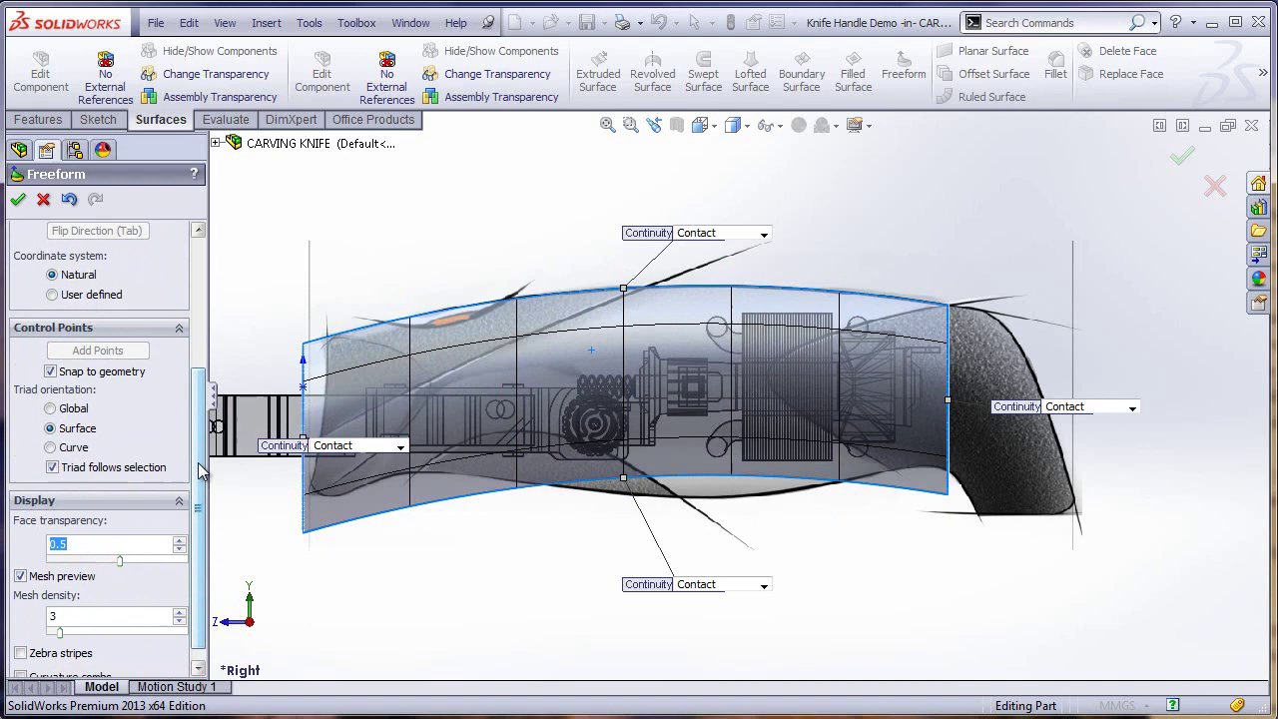
left_click_drag(197, 470, 227, 315)
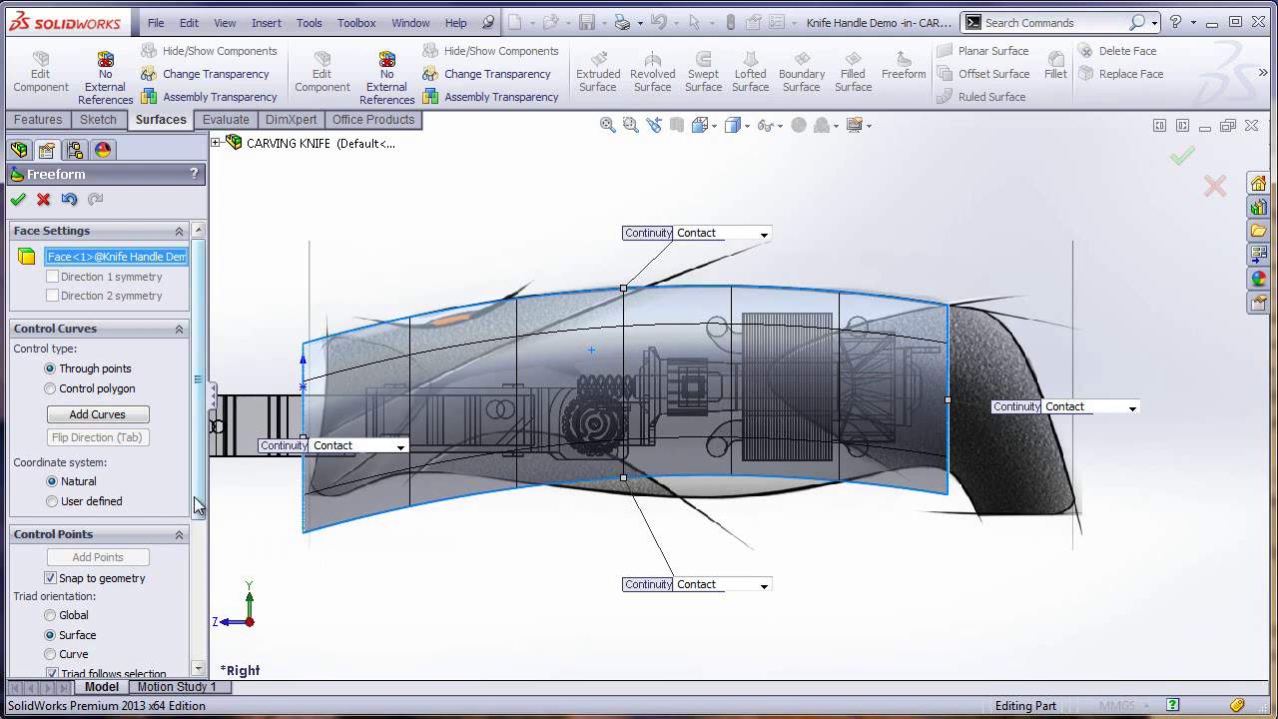
mouse_move(197, 496)
left_mouse_down()
mouse_move(213, 629)
mouse_move(213, 549)
left_mouse_up()
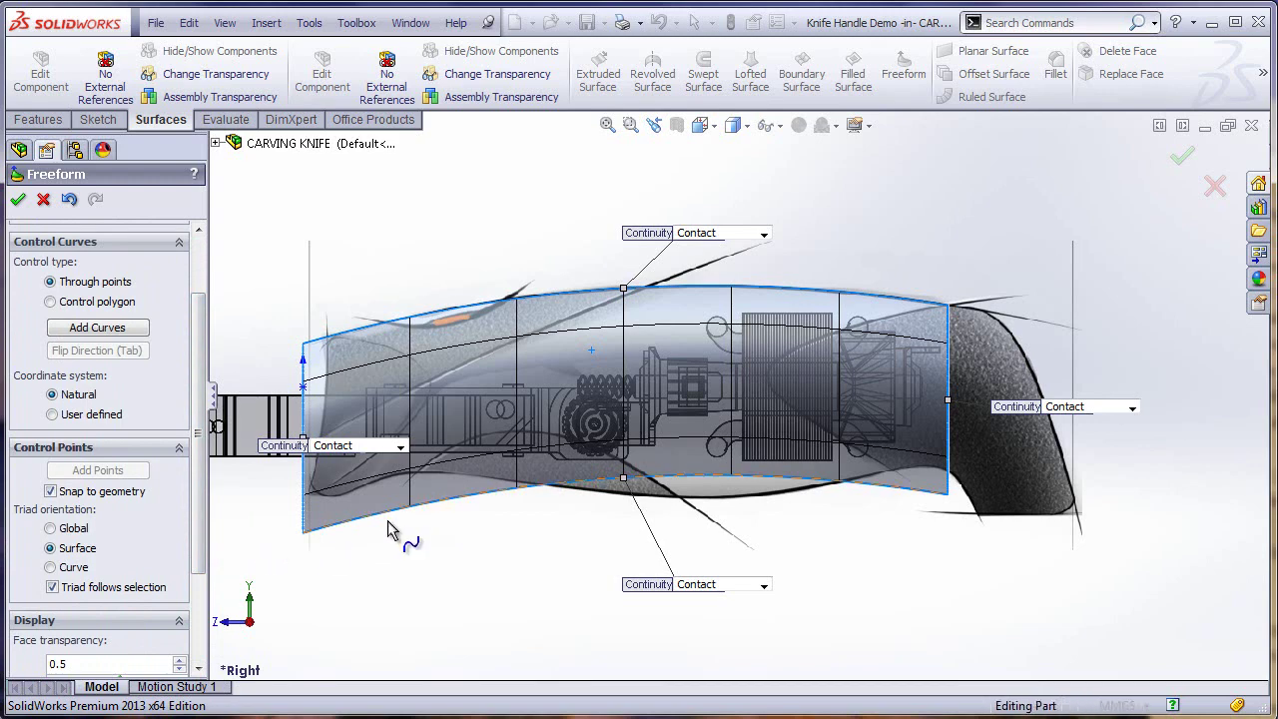
Step: Set edge continuity: top Curvature, left and right Moveable, bottom Moveable/Tangent
left_click(765, 235)
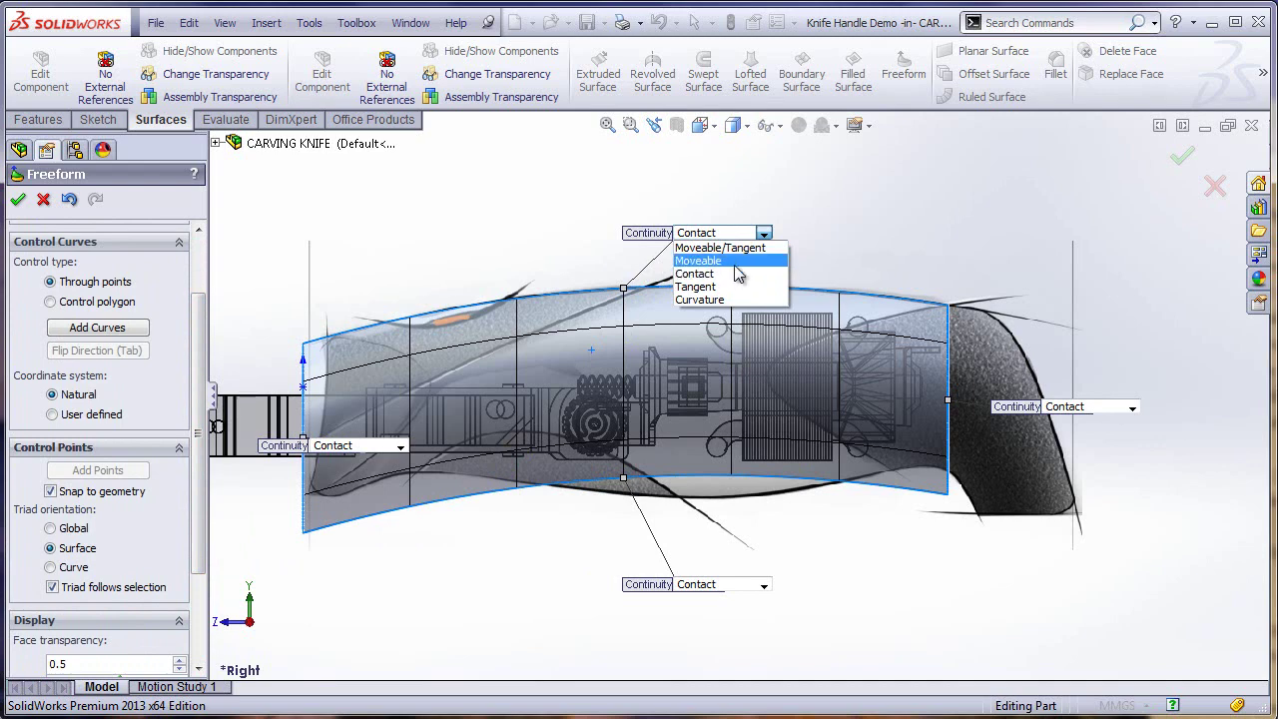
left_click(738, 299)
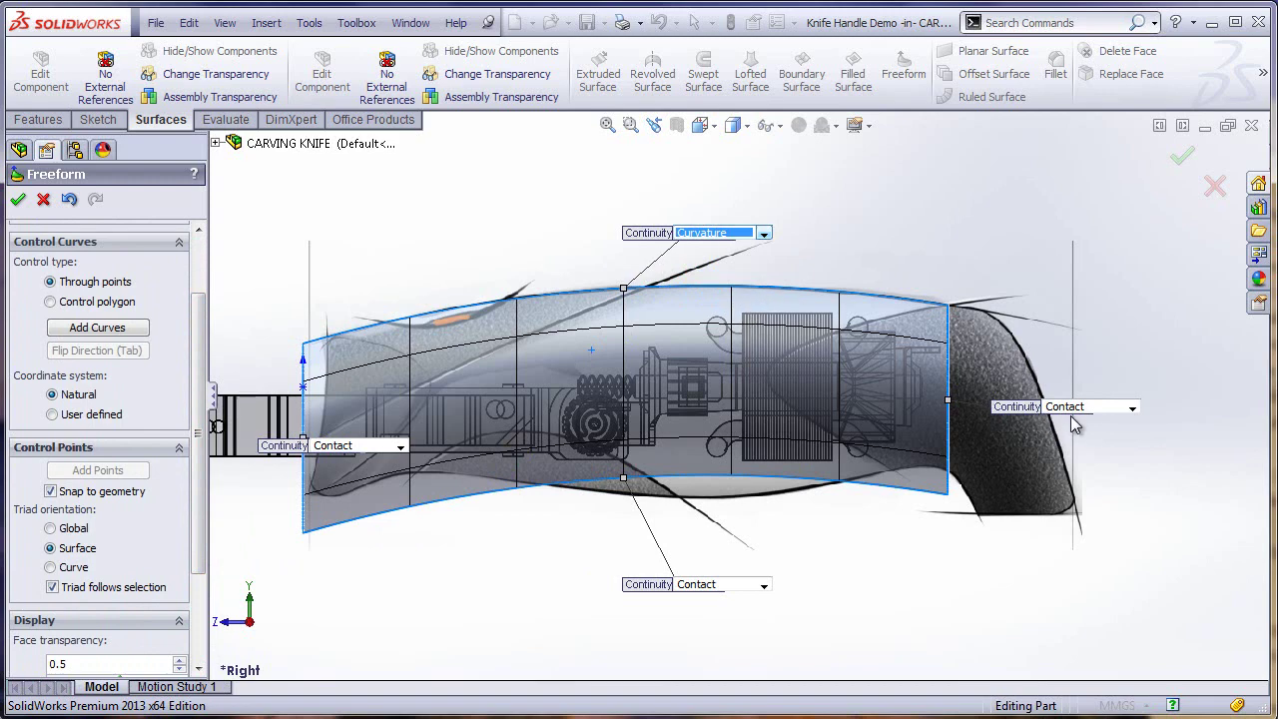
left_click(1133, 409)
left_click(1098, 420)
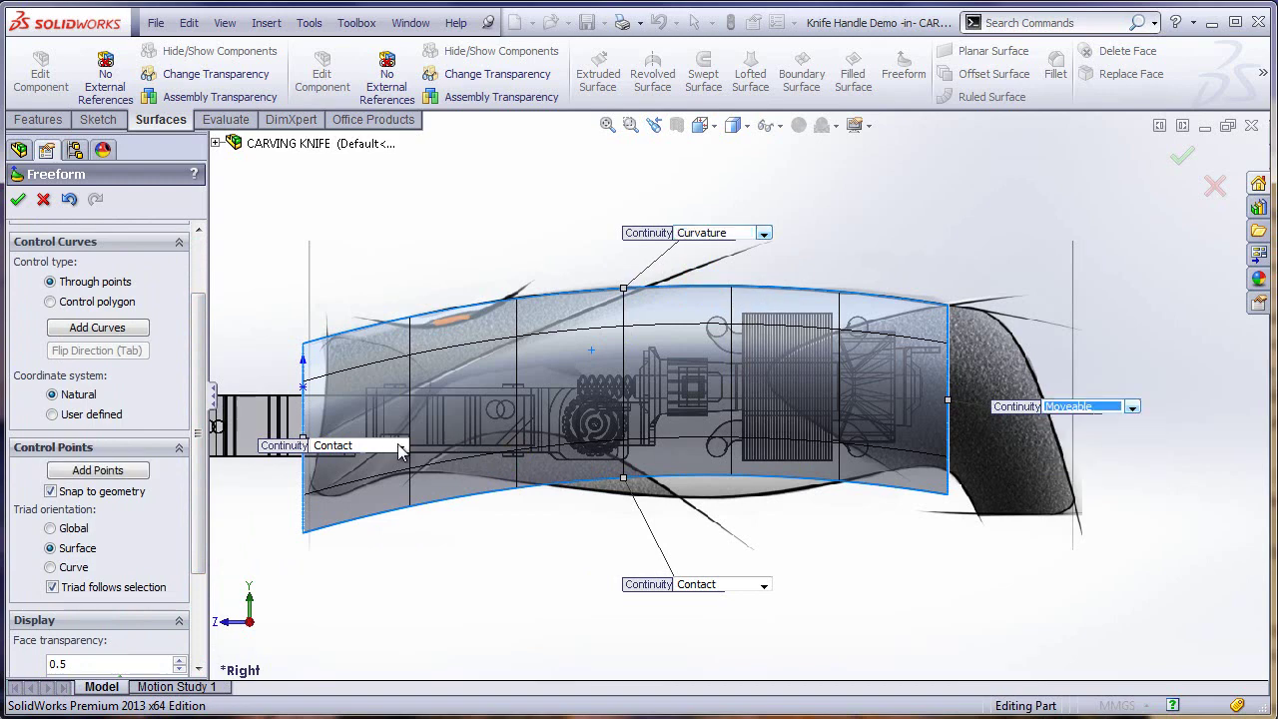
left_click(400, 447)
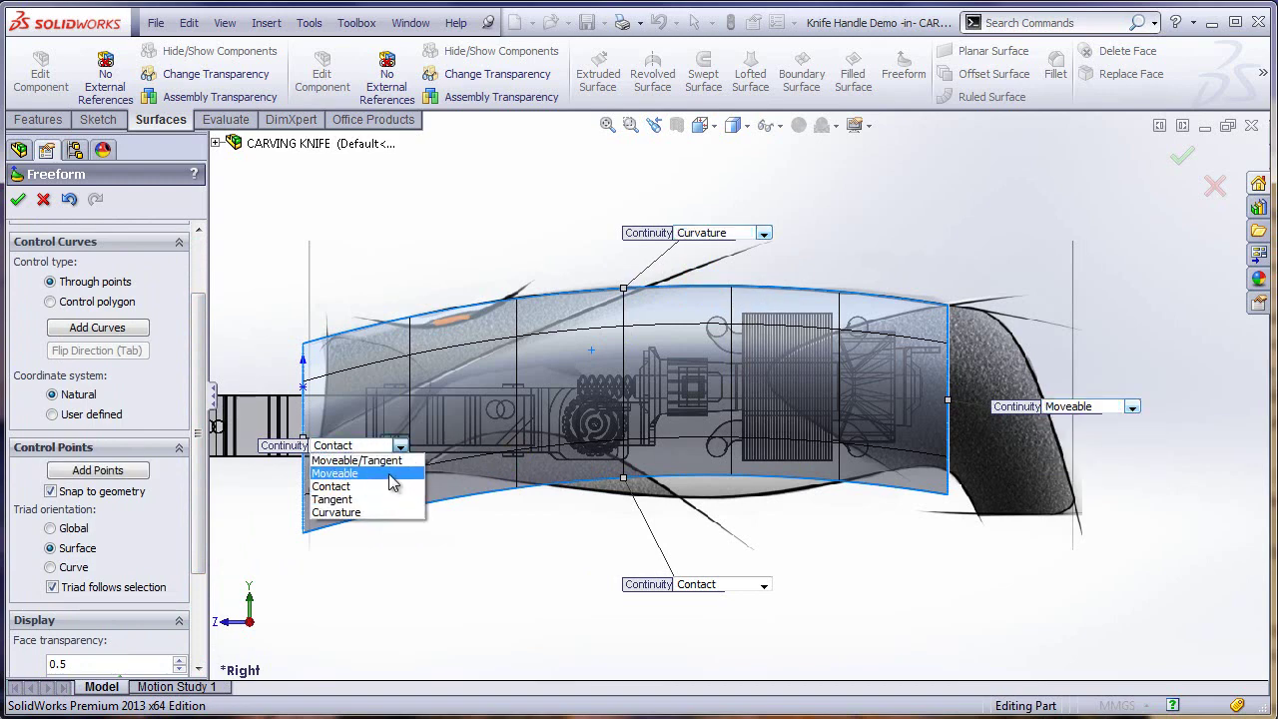
left_click(388, 471)
left_click(764, 585)
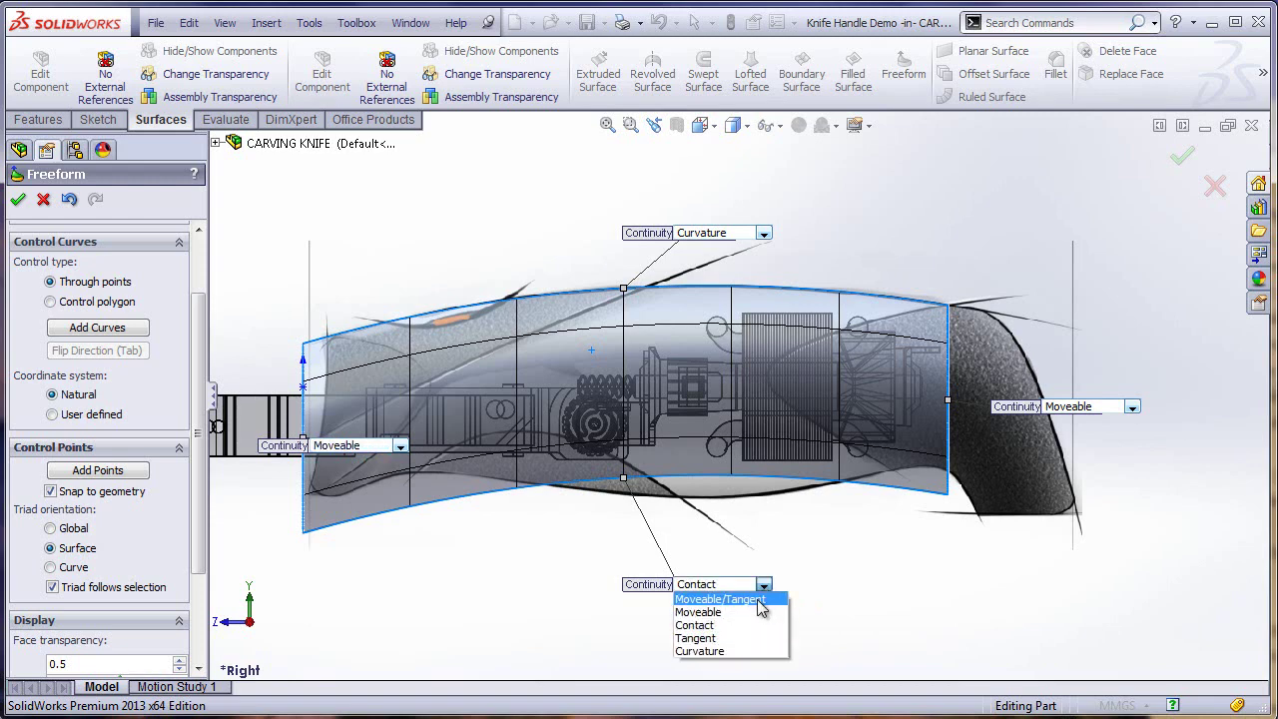
left_click(761, 599)
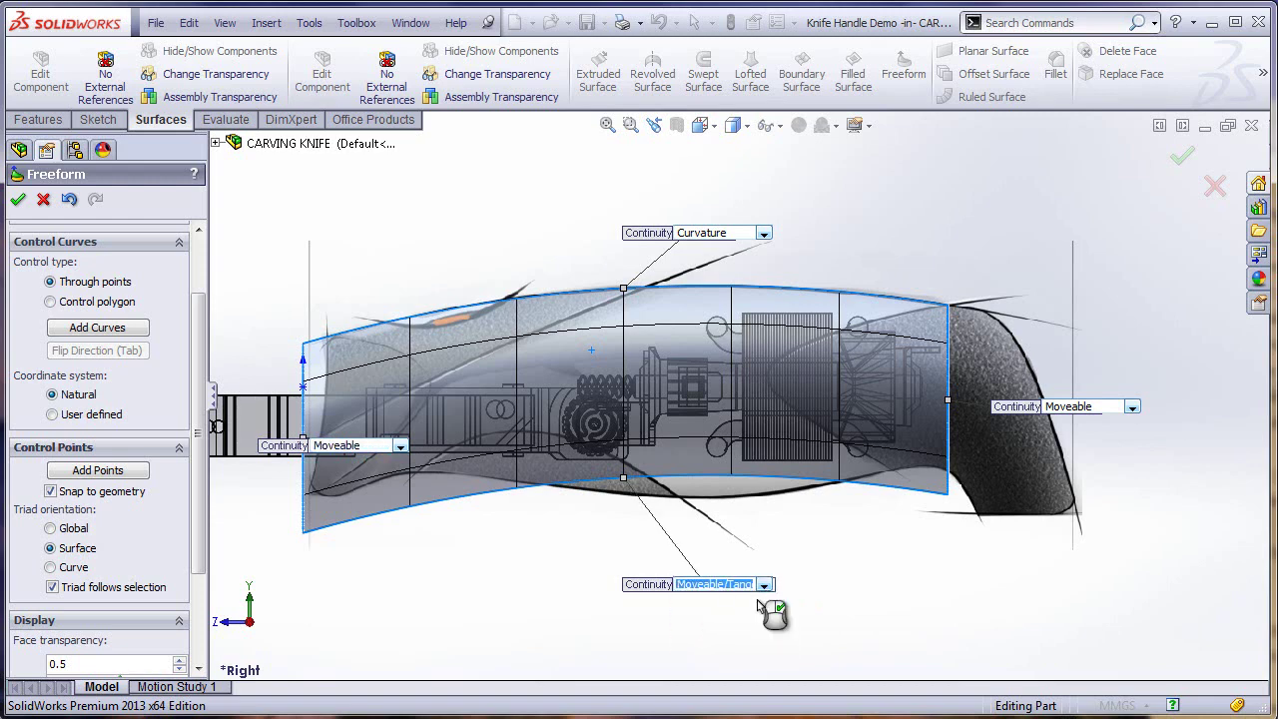
Step: Add a control curve with three points along the handle's lower edge
left_click(98, 472)
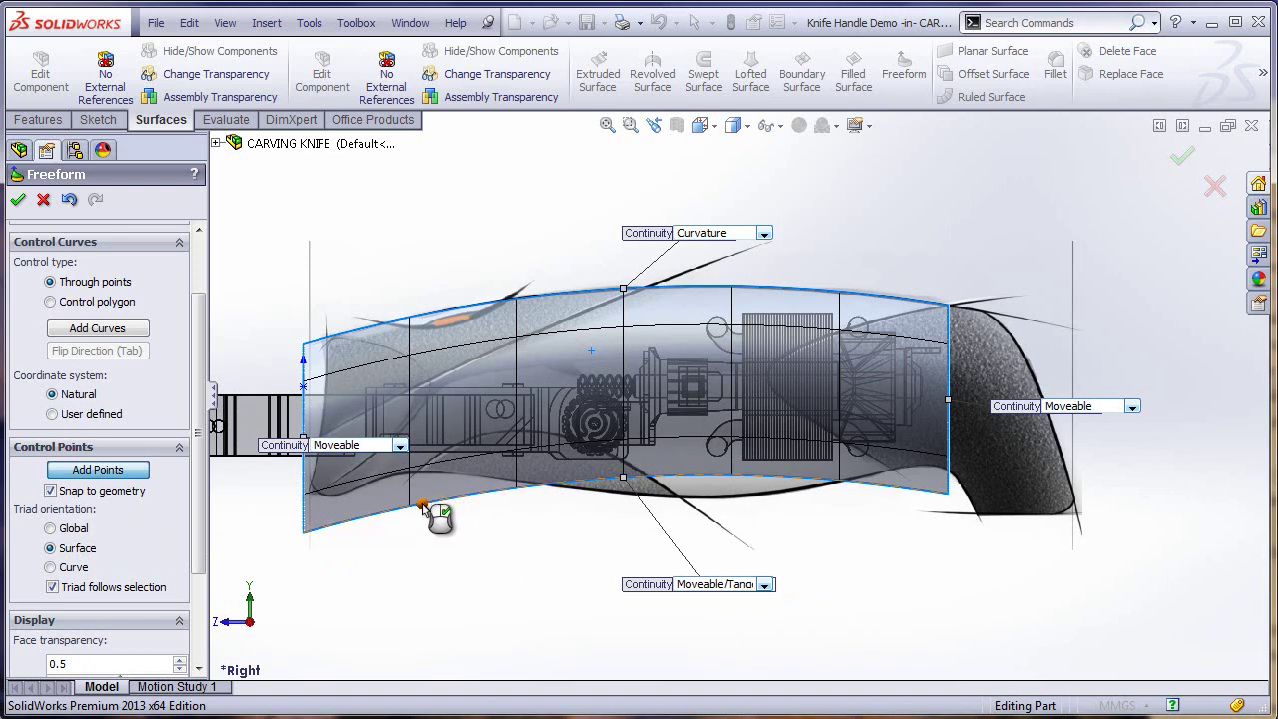
left_click(422, 505)
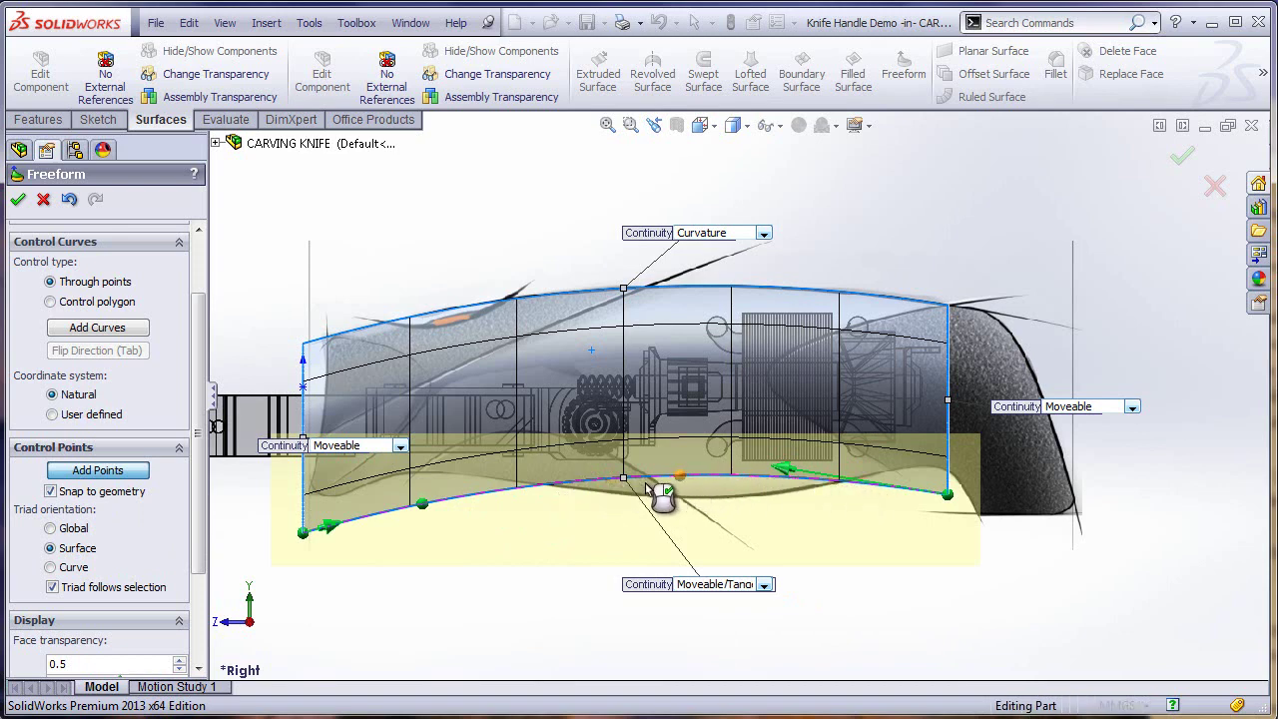
left_click(609, 480)
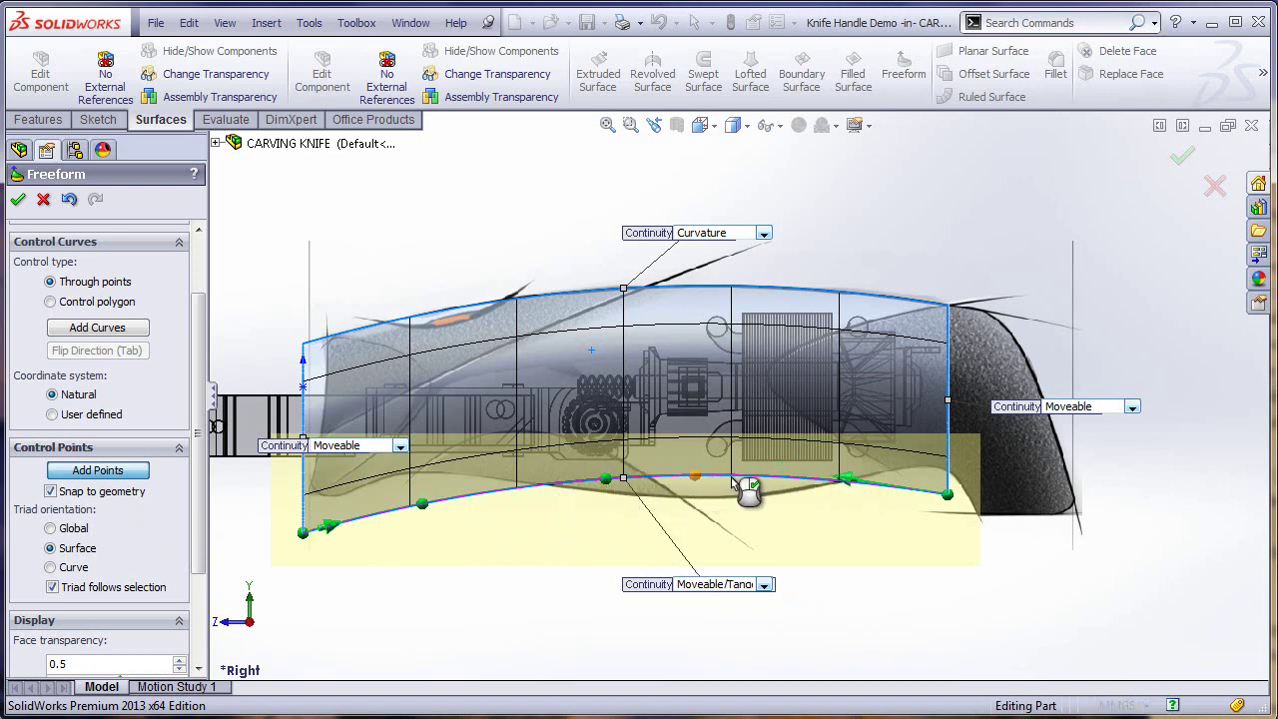
left_click(771, 478)
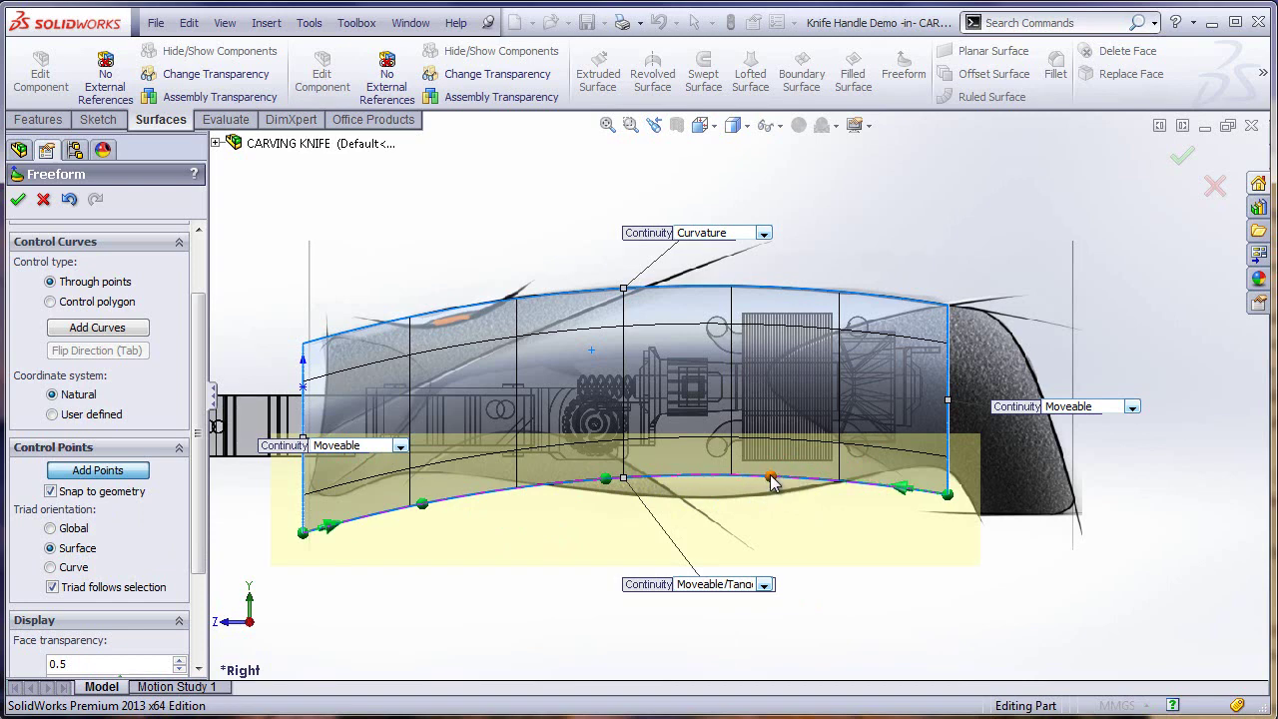
Step: Apply the Freeform and open Sketch12 under the sweep for editing
left_click(42, 199)
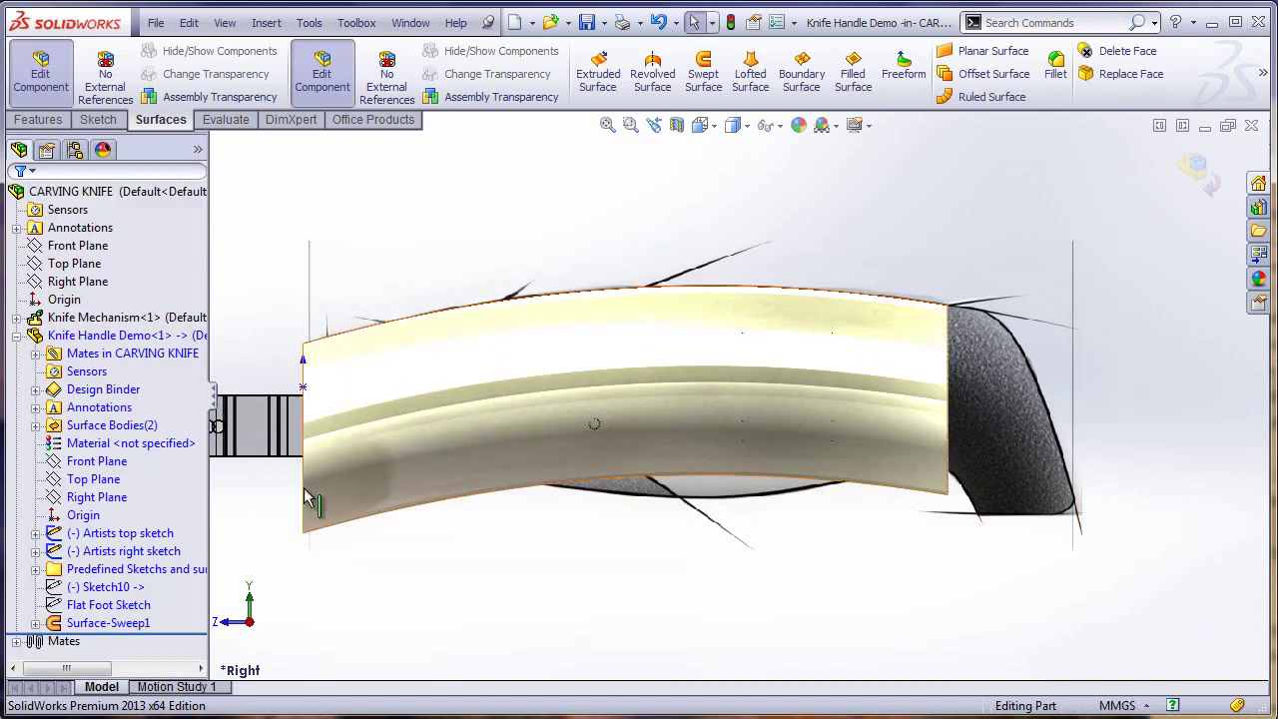
left_click(60, 606)
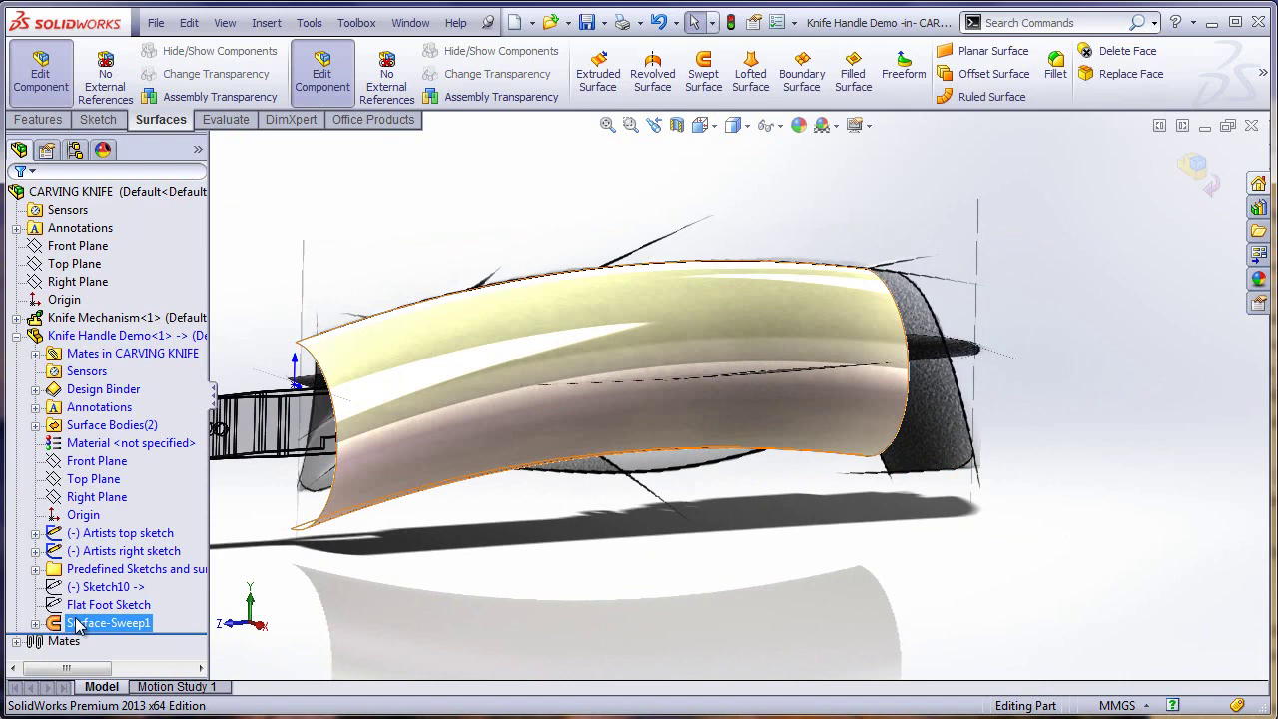
left_click(36, 623)
left_click(108, 625)
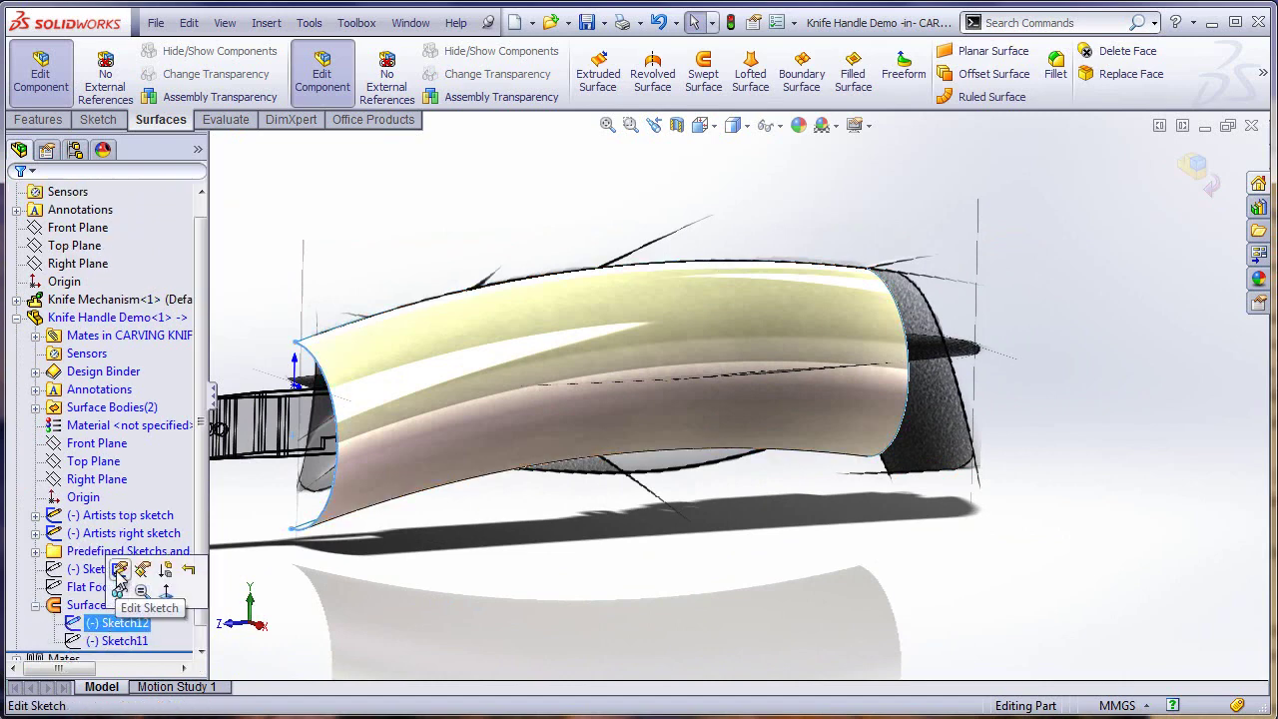
left_click(120, 574)
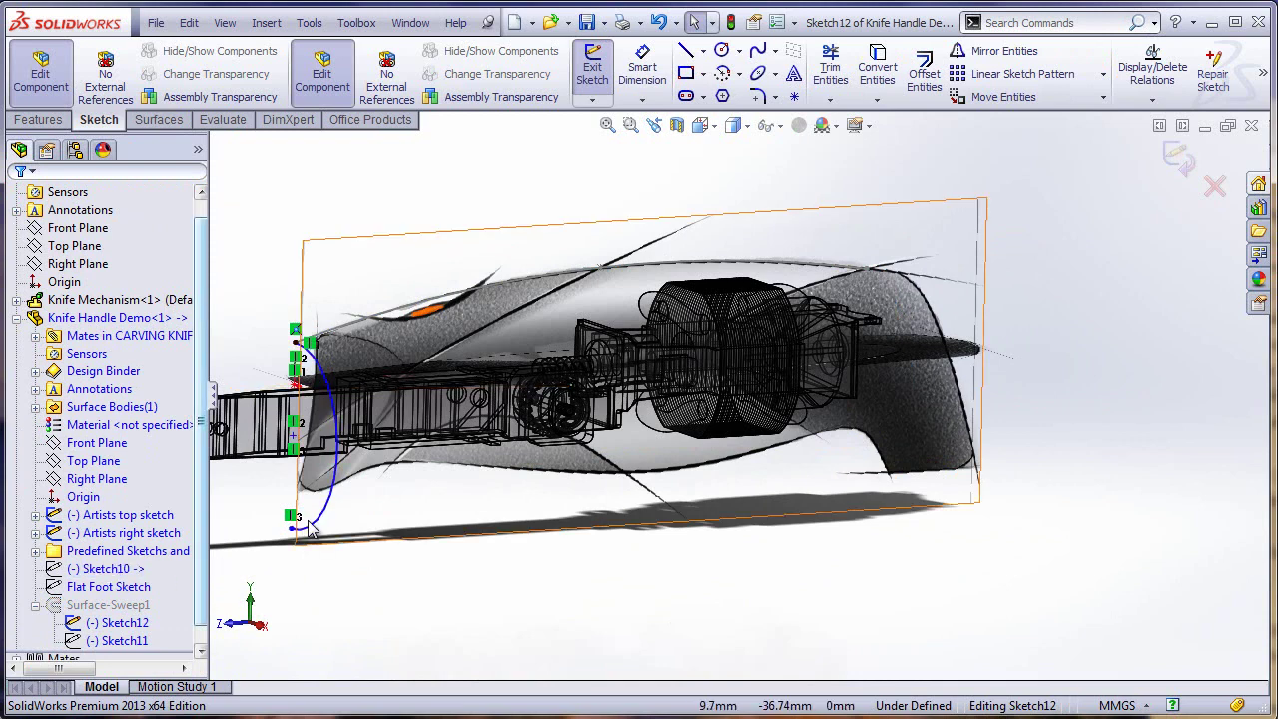
Step: Fix the arc's lower endpoint at Y = -32 mm and rebuild the sweep
left_click(312, 532)
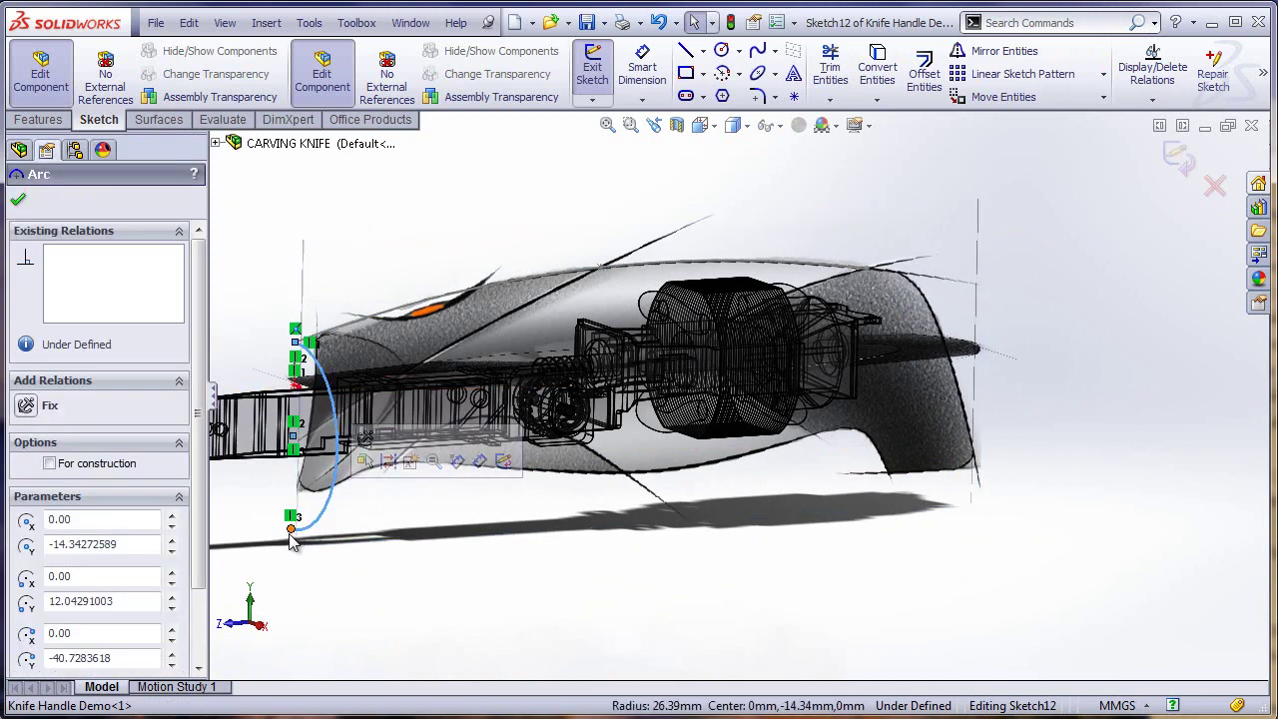
key("Escape")
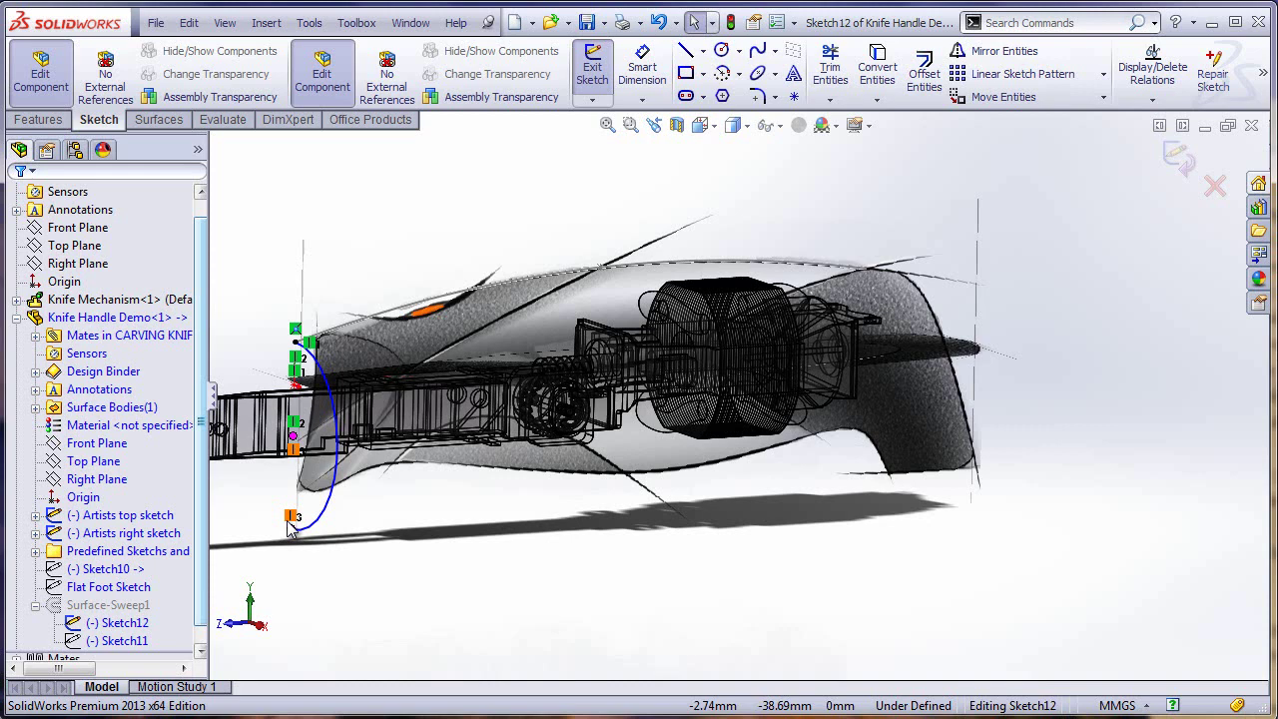
left_click_drag(287, 521, 292, 500)
double_click(102, 491)
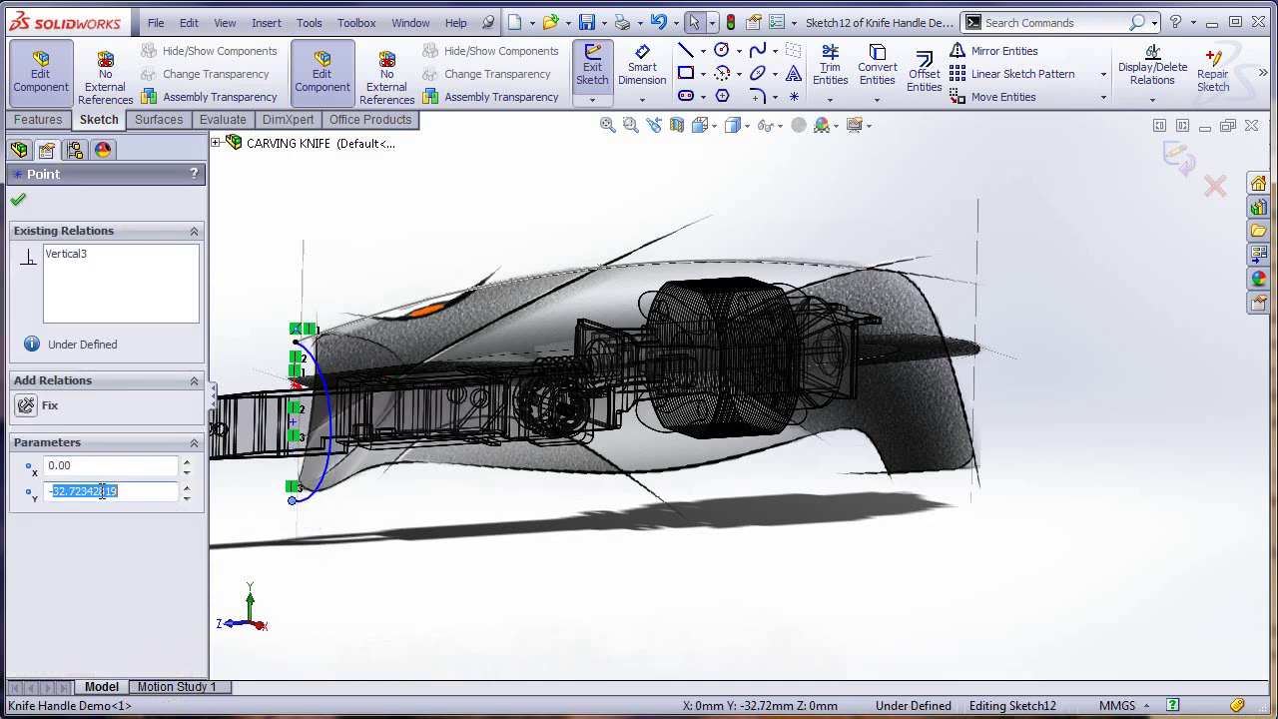
type("32")
key("Return")
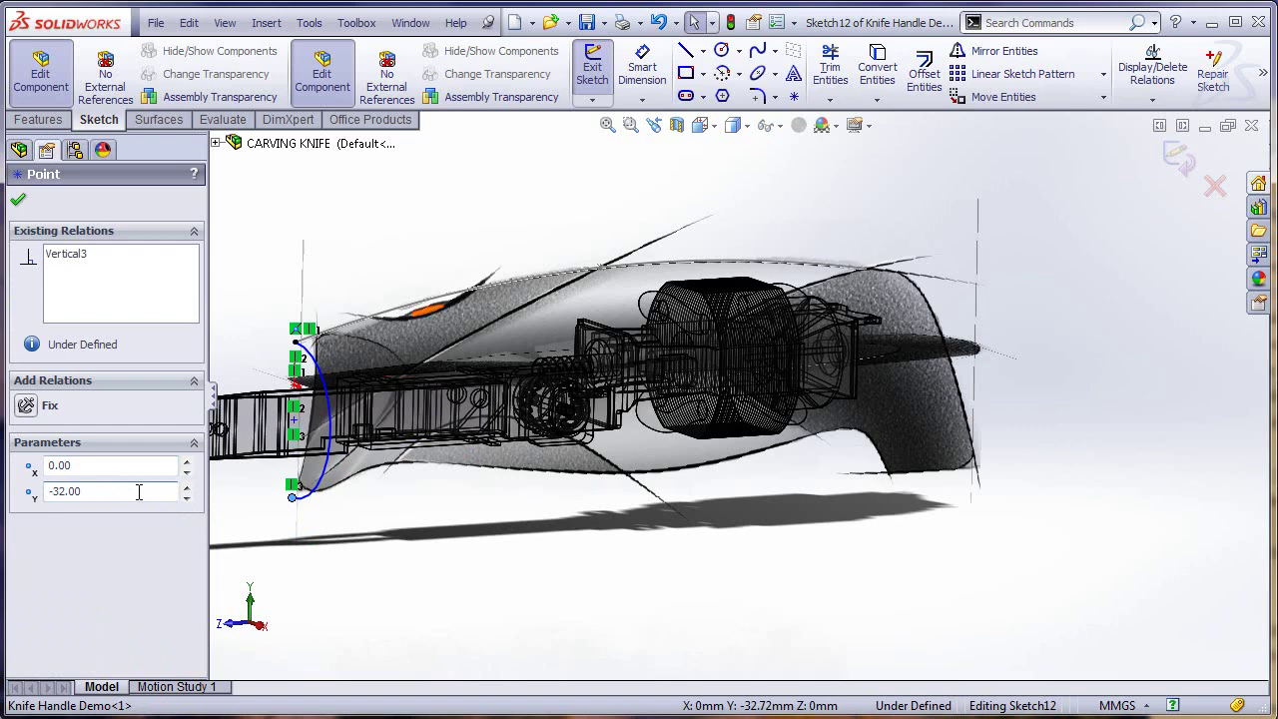
left_click(140, 466)
left_click(22, 202)
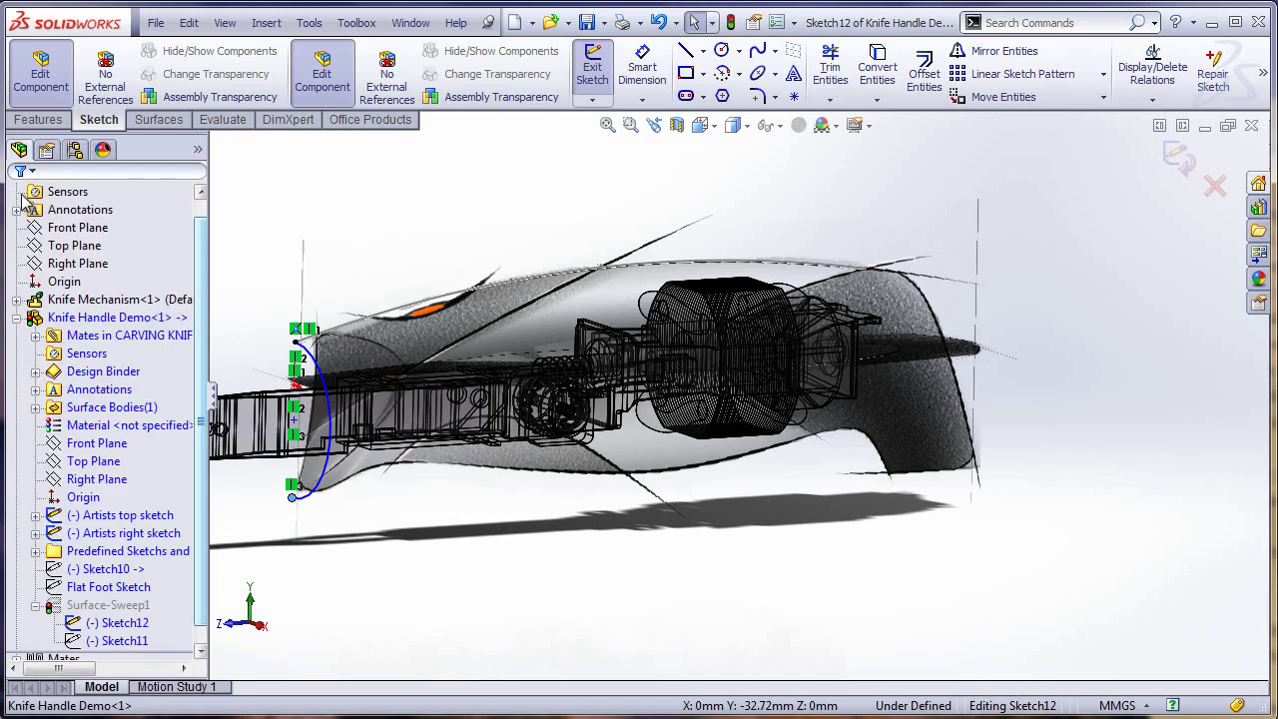
left_click(1176, 157)
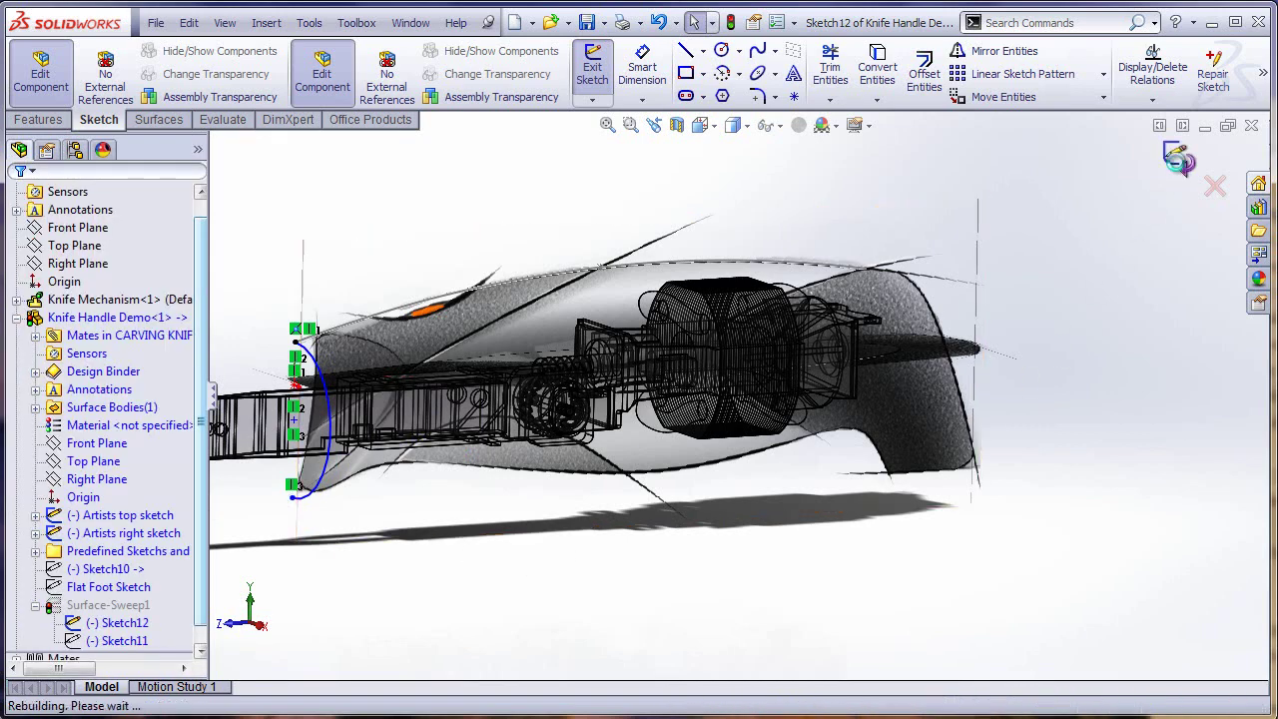
key("ctrl+4")
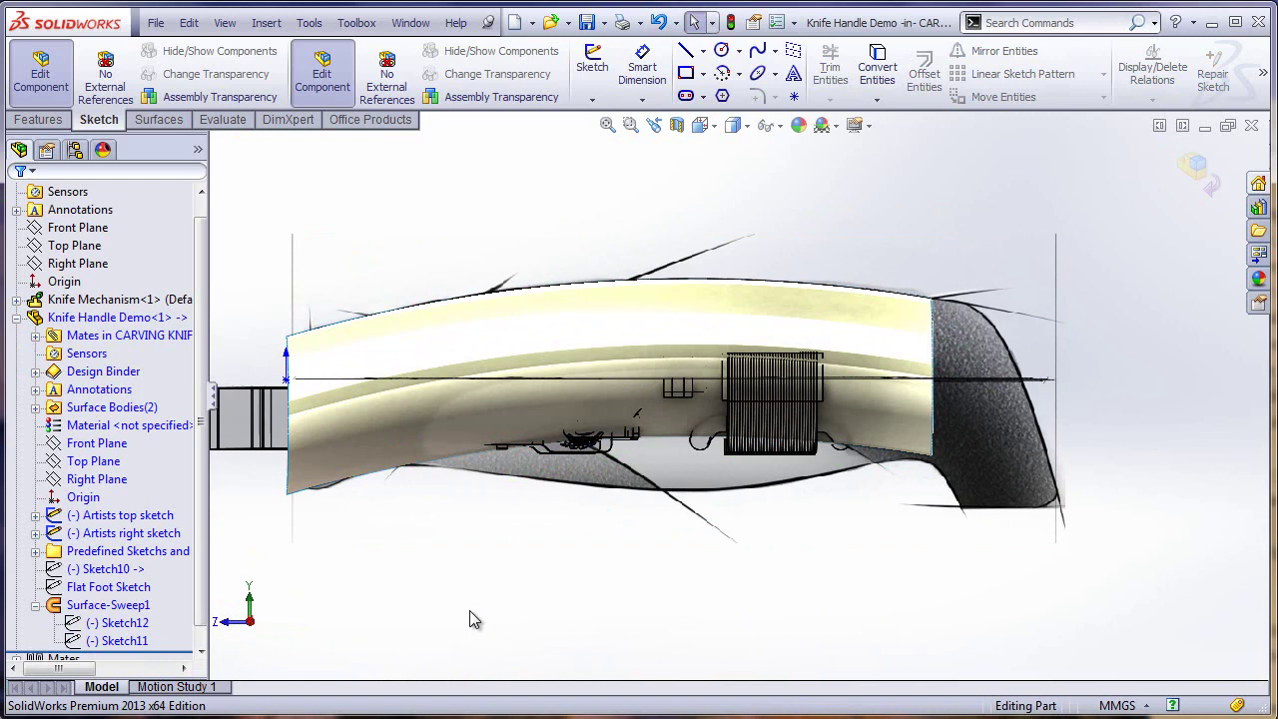
Step: Start a new Freeform on the rebuilt swept handle face
left_click(160, 119)
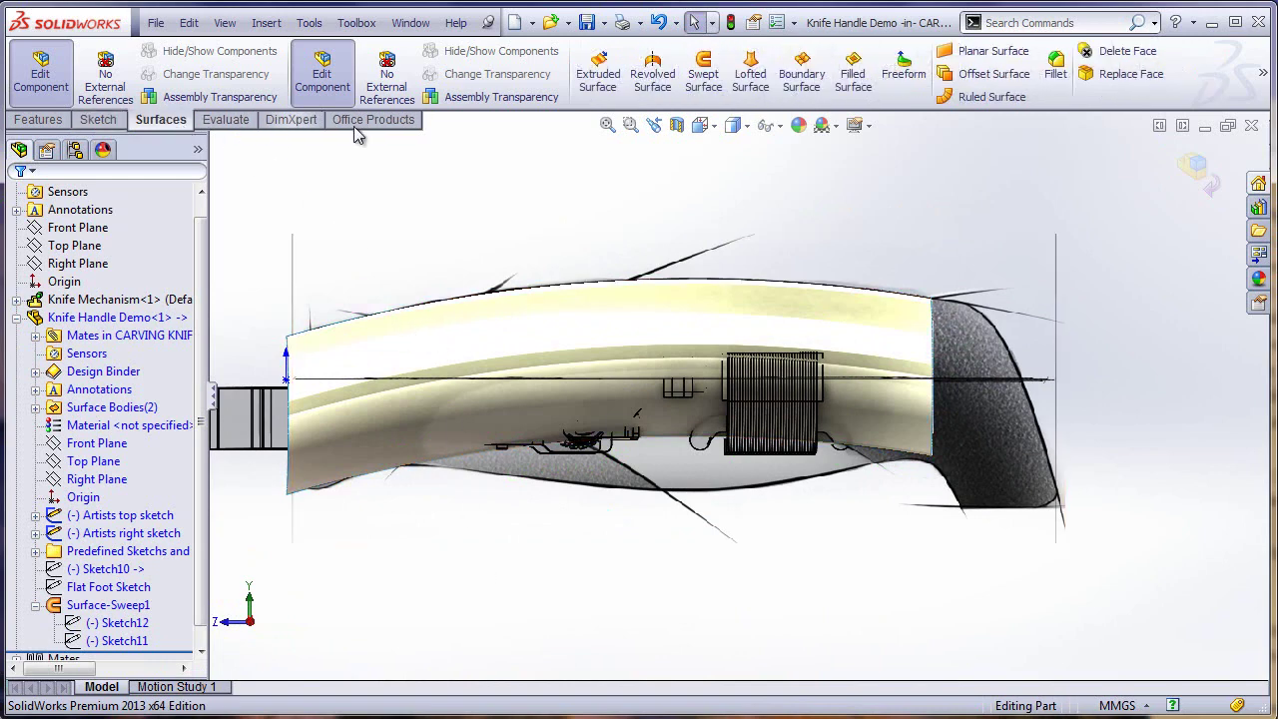
left_click(904, 72)
left_click(574, 349)
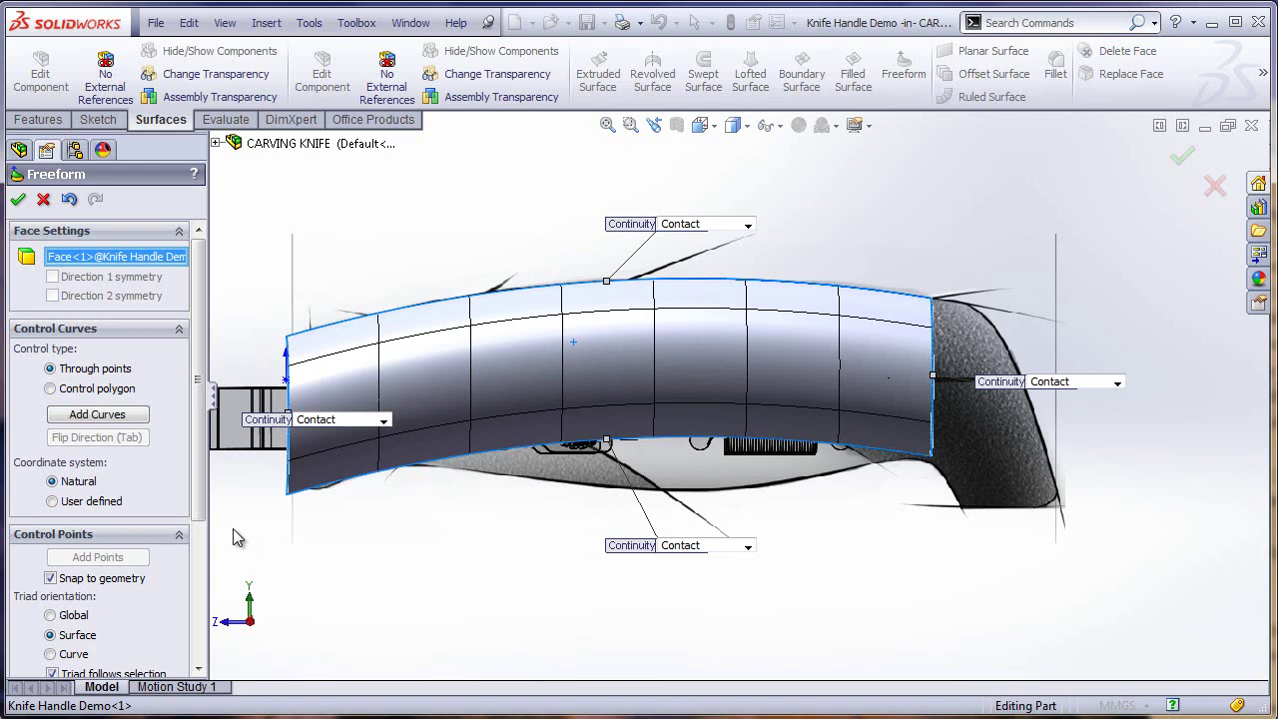
Step: Set continuity: top Curvature, left and right Moveable, bottom Moveable/Tangent
left_click(749, 229)
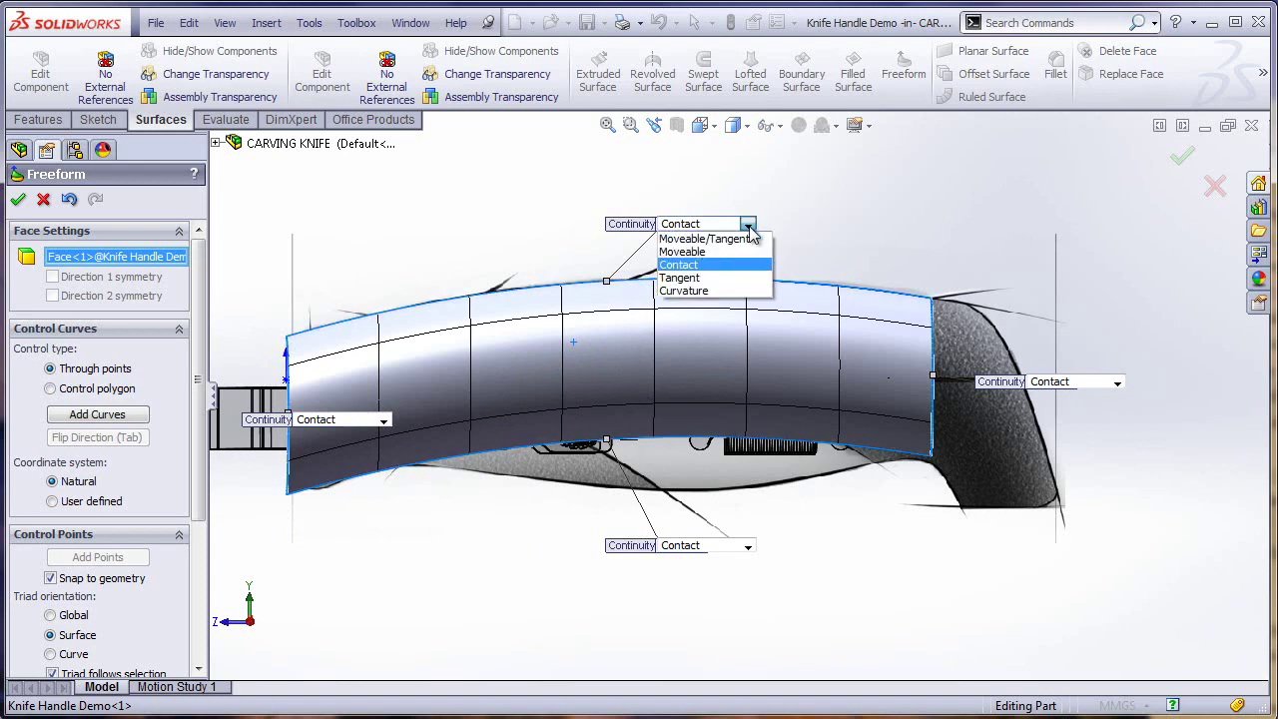
left_click(727, 290)
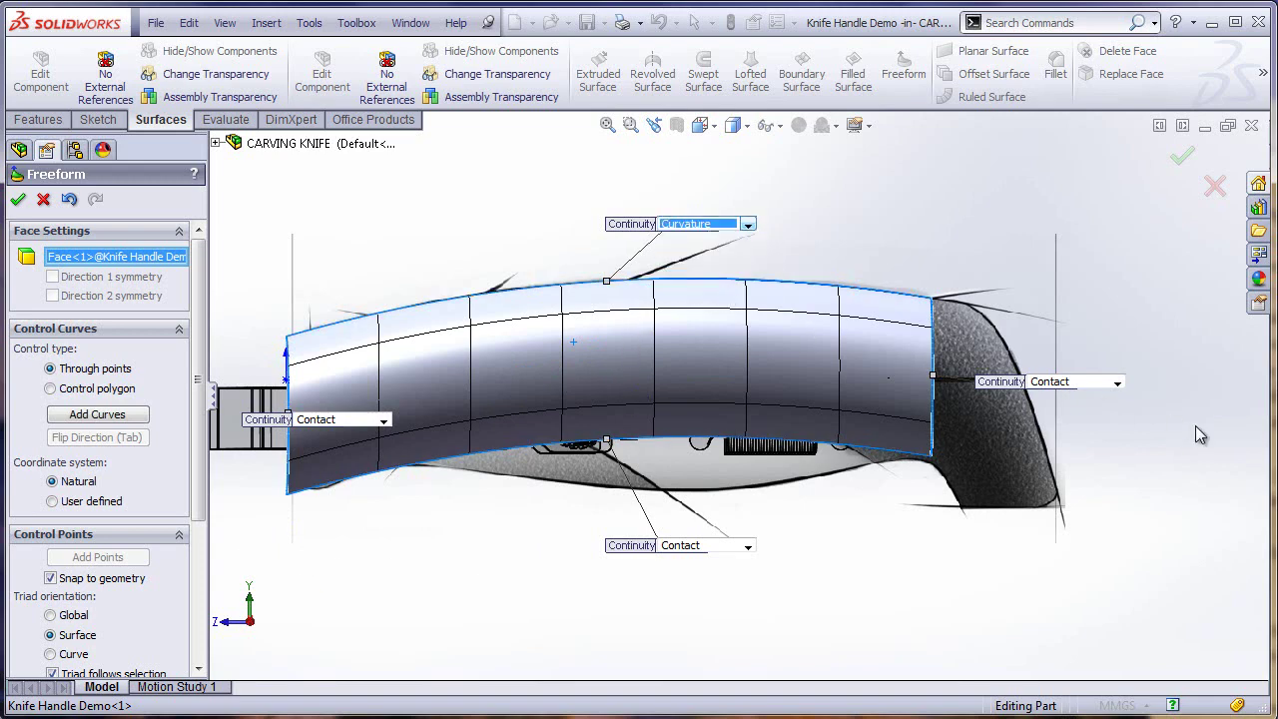
left_click(1120, 386)
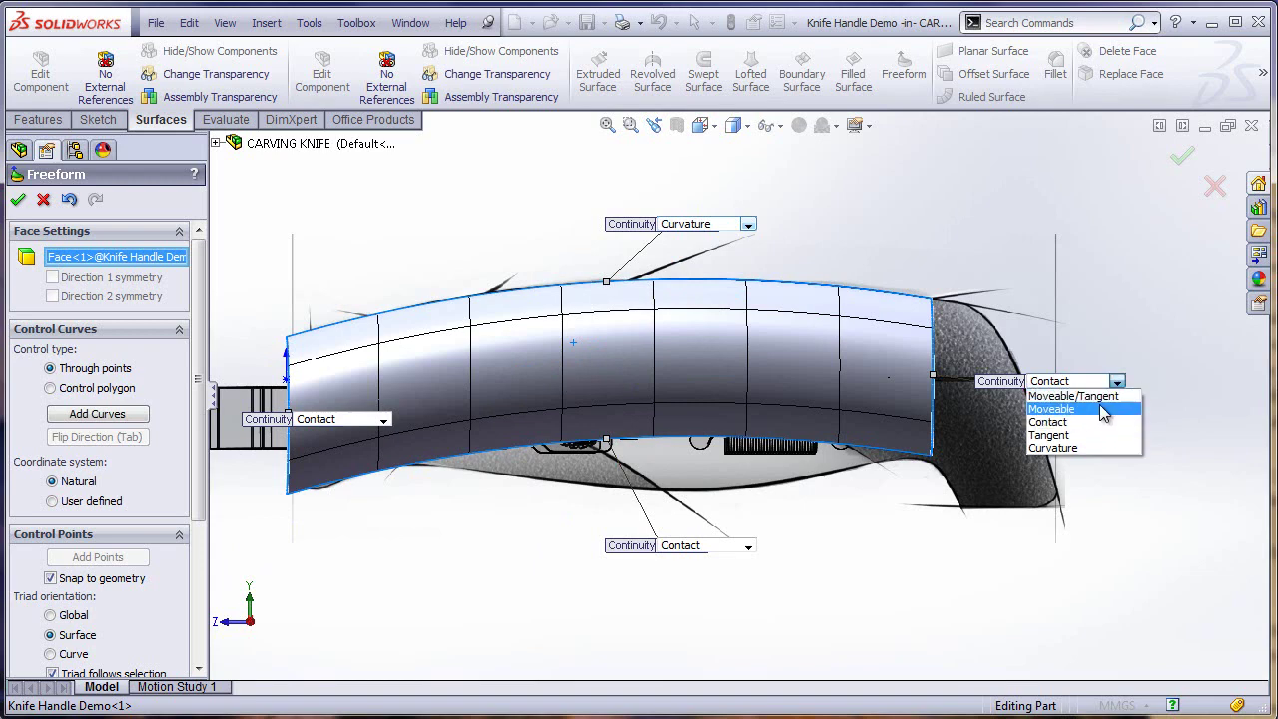
left_click(1116, 405)
left_click(383, 423)
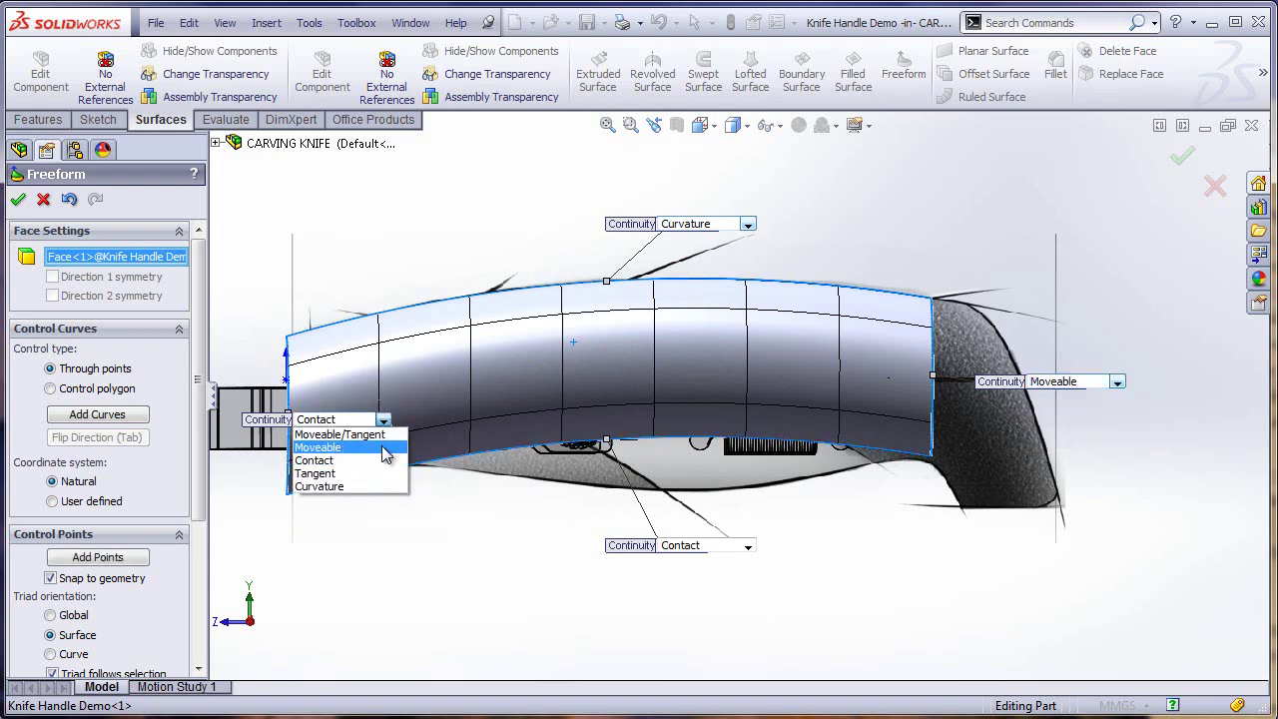
left_click(748, 548)
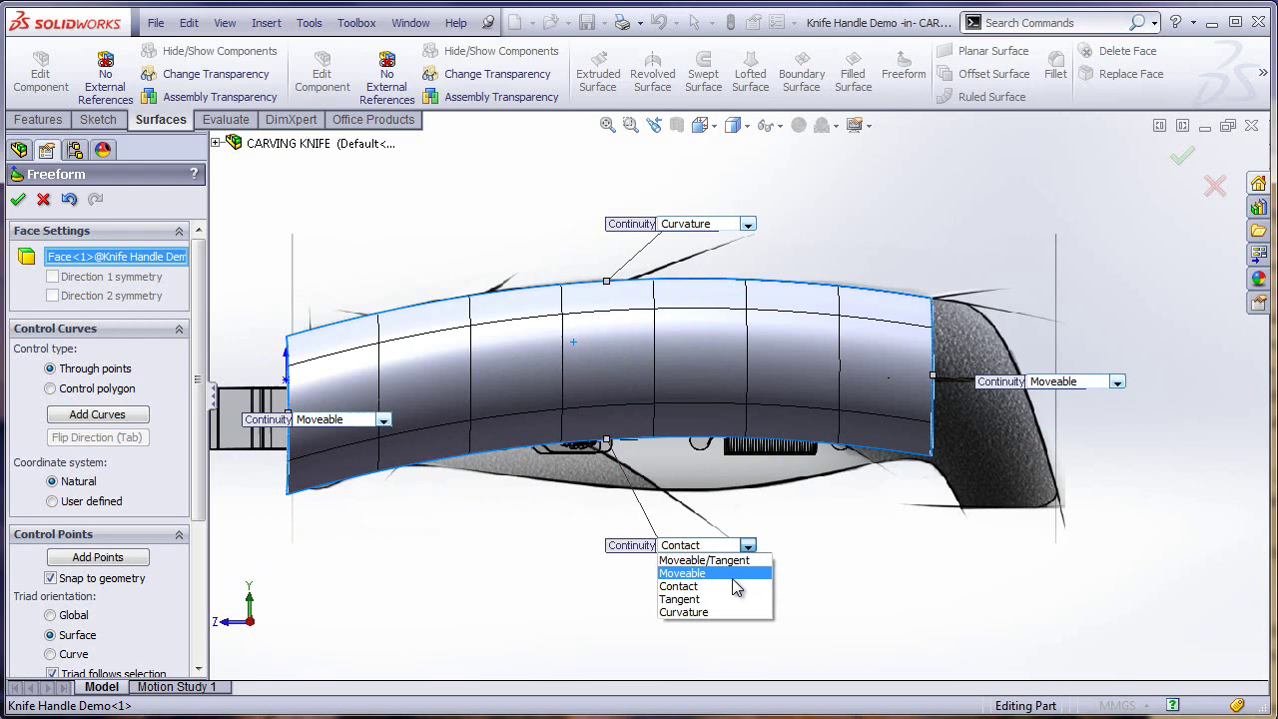
left_click(726, 561)
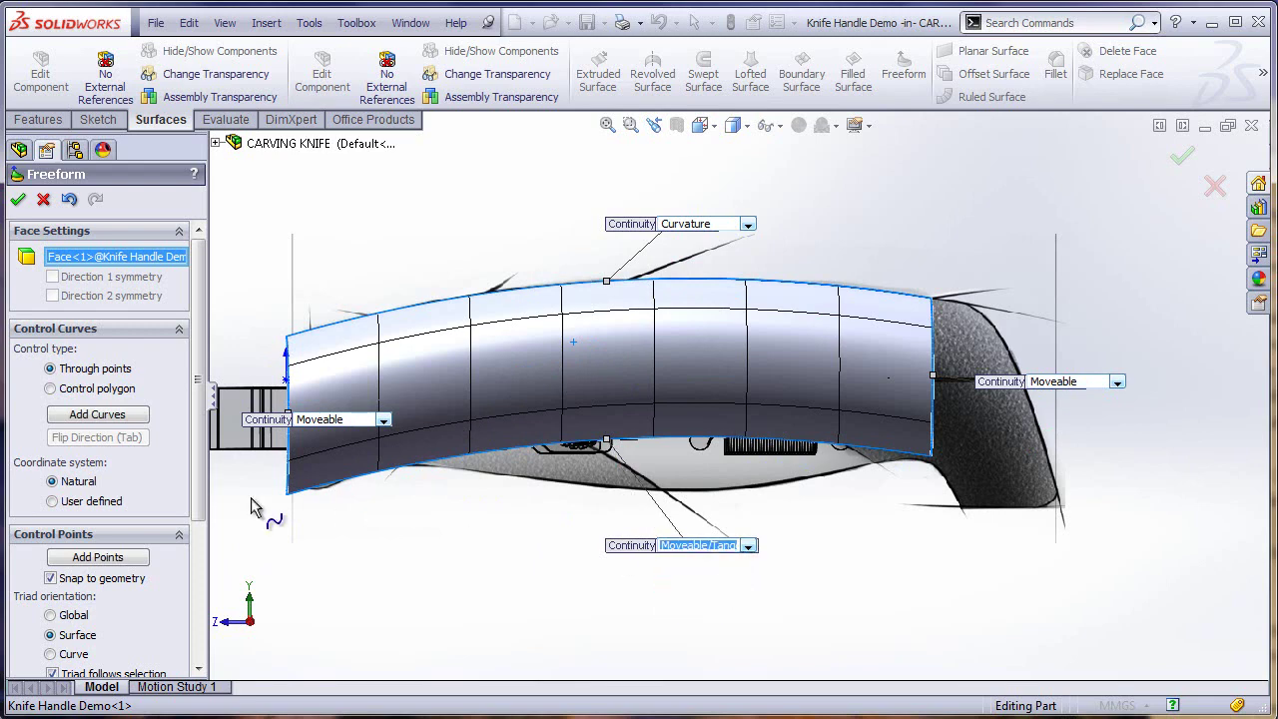
Step: Add three control points along the freeform face's bottom edge: left, middle and right
left_click(131, 560)
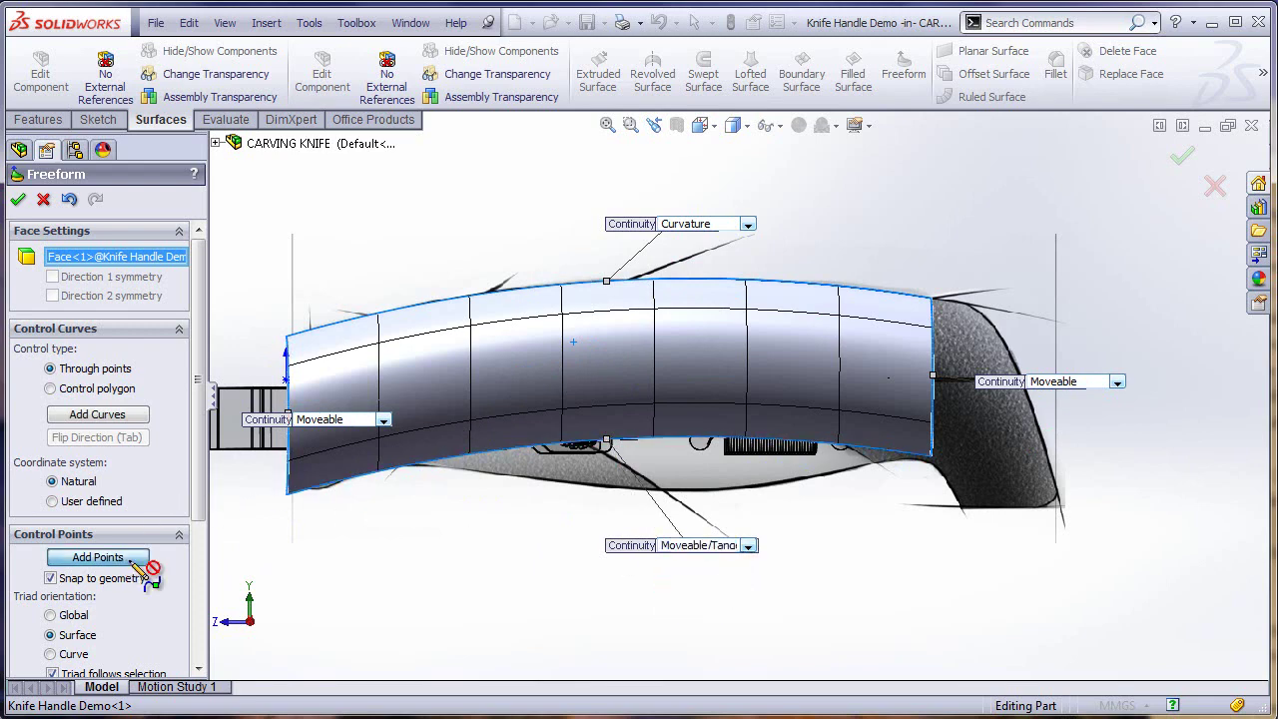
left_click(380, 470)
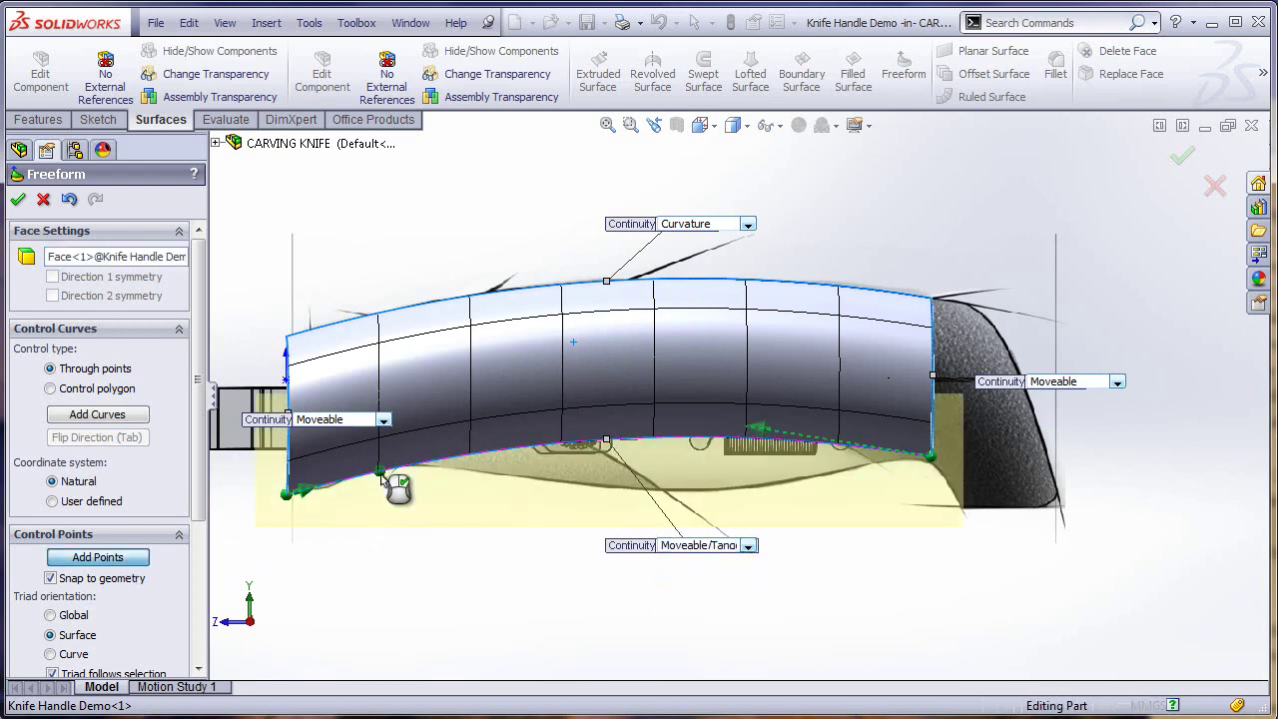
left_click(517, 446)
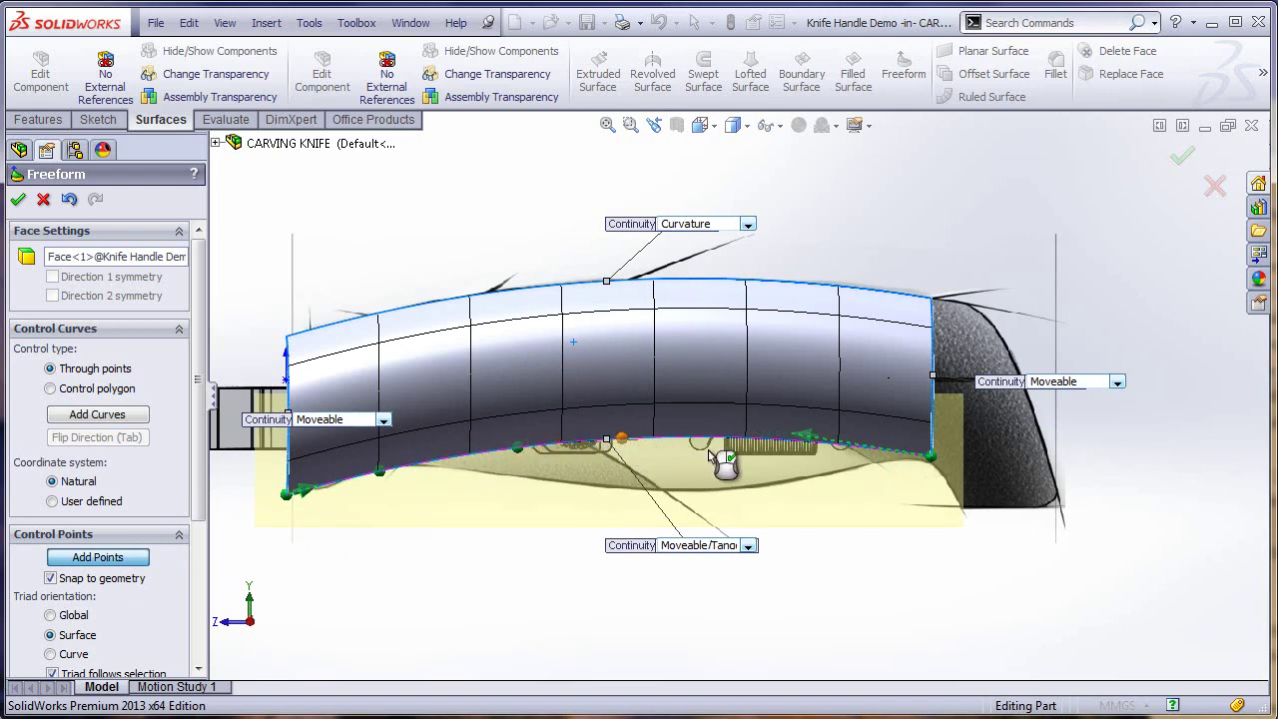
left_click(795, 447)
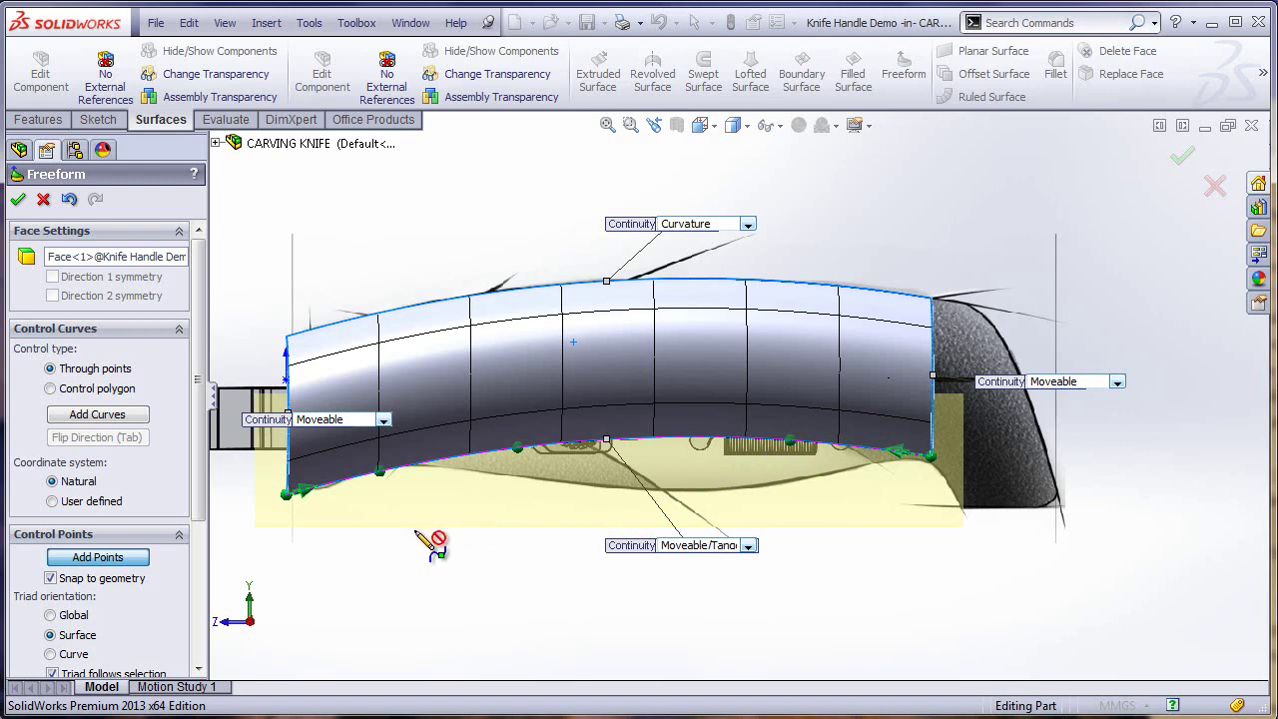
right_click(417, 533)
left_click(461, 653)
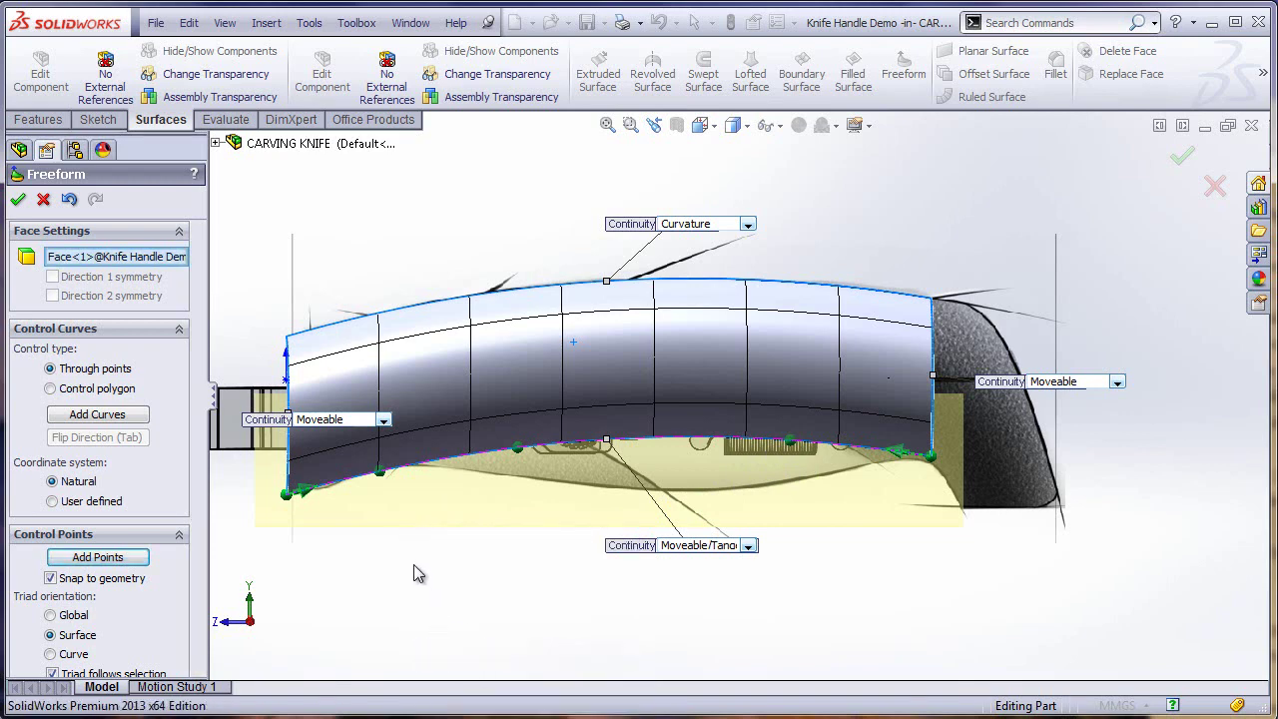
Step: Drag a middle control point down to bulge the lower edge, then ease it back slightly
left_click(520, 451)
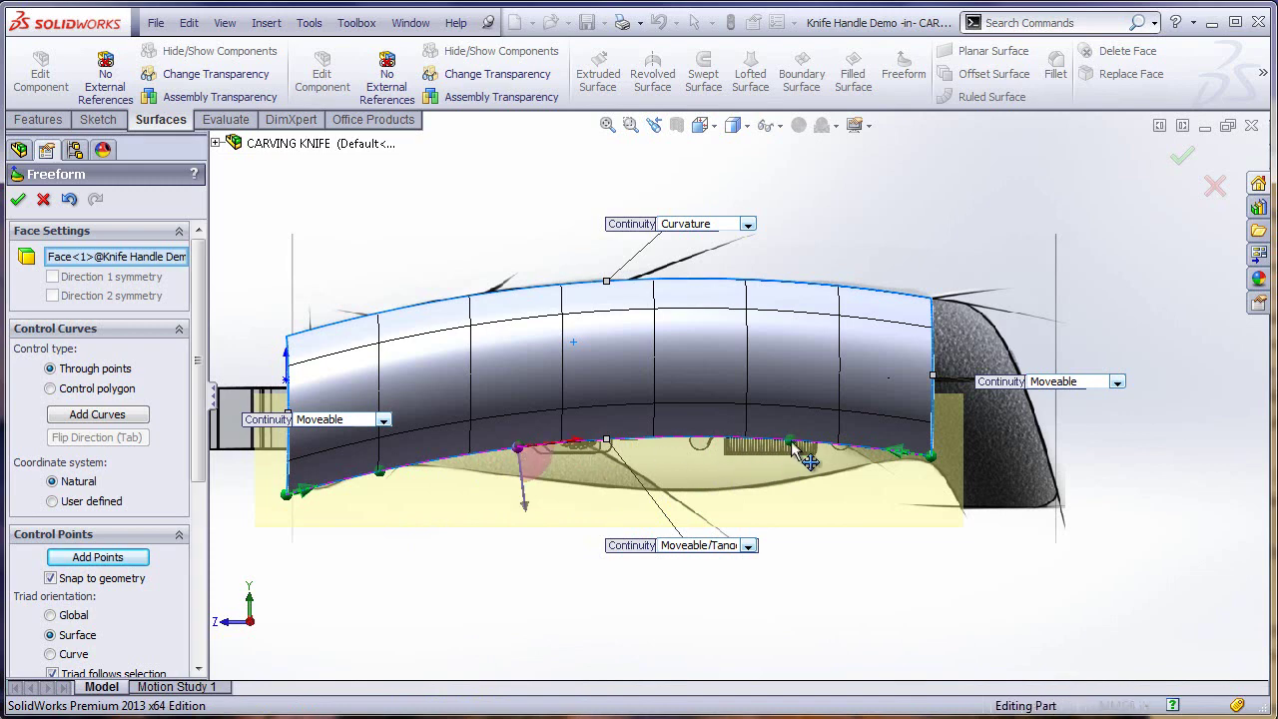
left_click(795, 444)
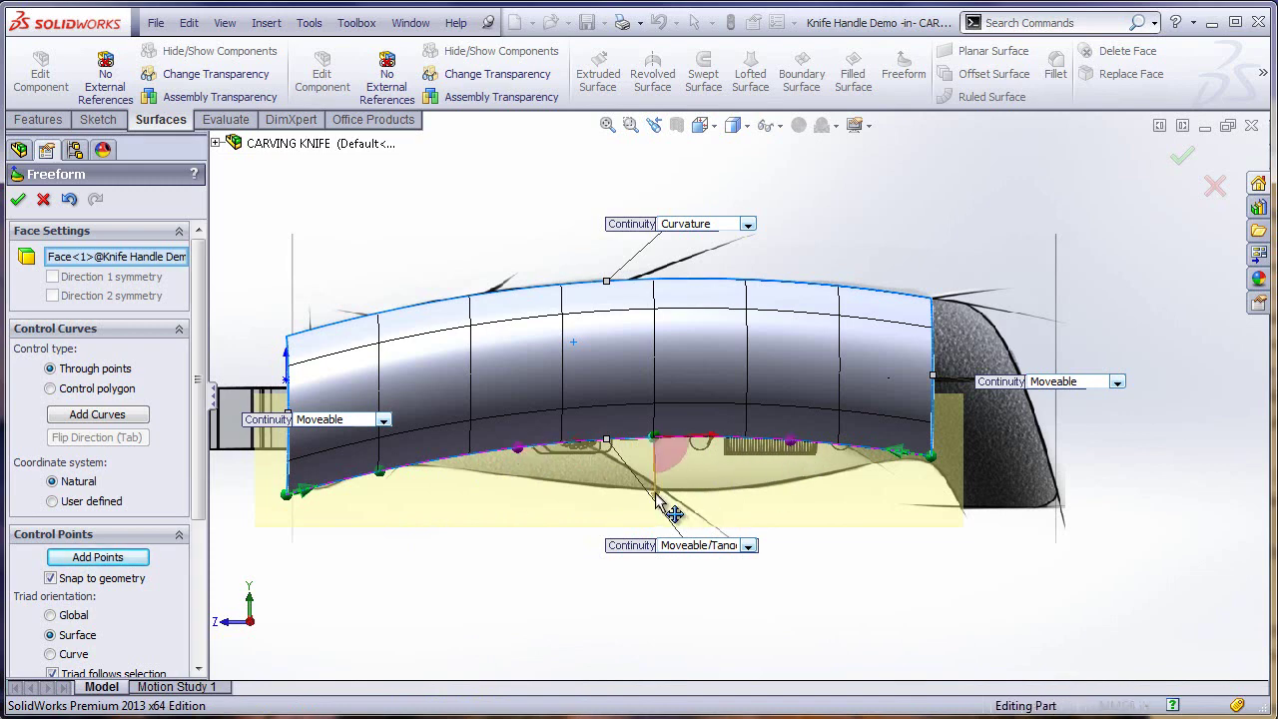
left_click(517, 448)
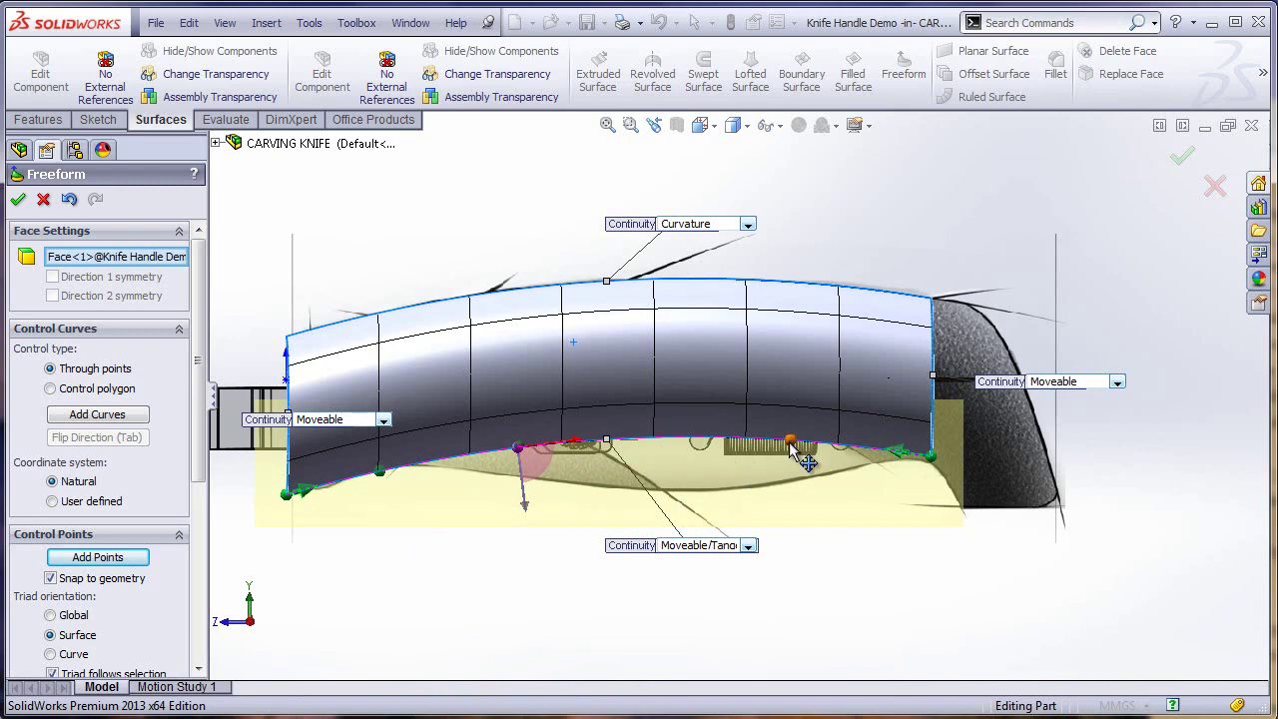
left_click(654, 440)
left_click_drag(654, 496, 655, 540)
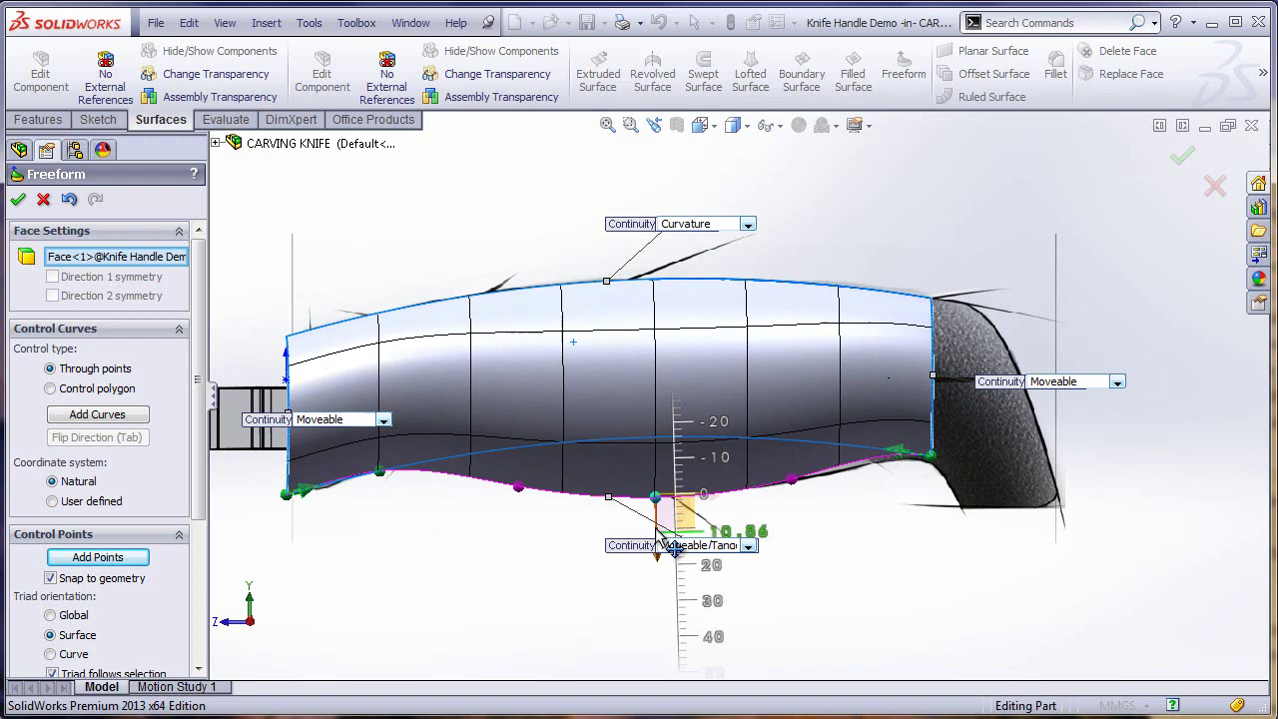
left_click_drag(656, 539, 659, 527)
Step: Push the right-hand points down and lift the left point slightly to form the wave
left_click(792, 476)
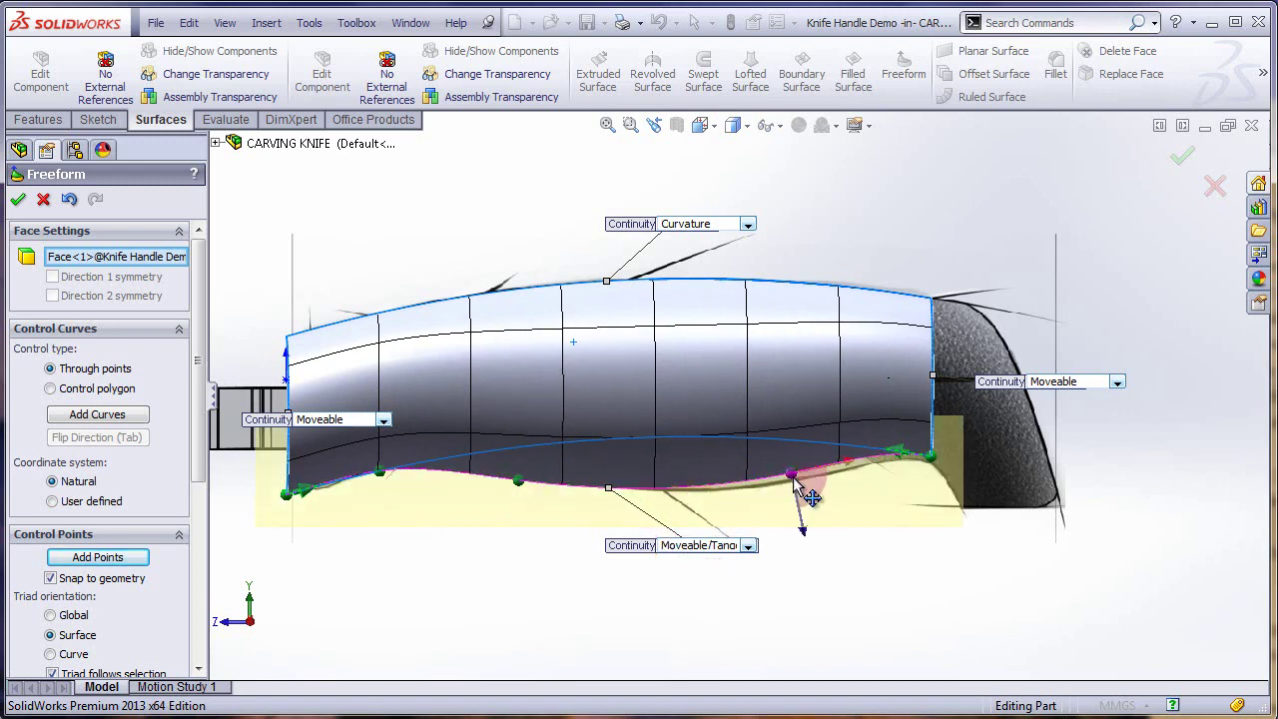
left_click_drag(804, 532, 811, 549)
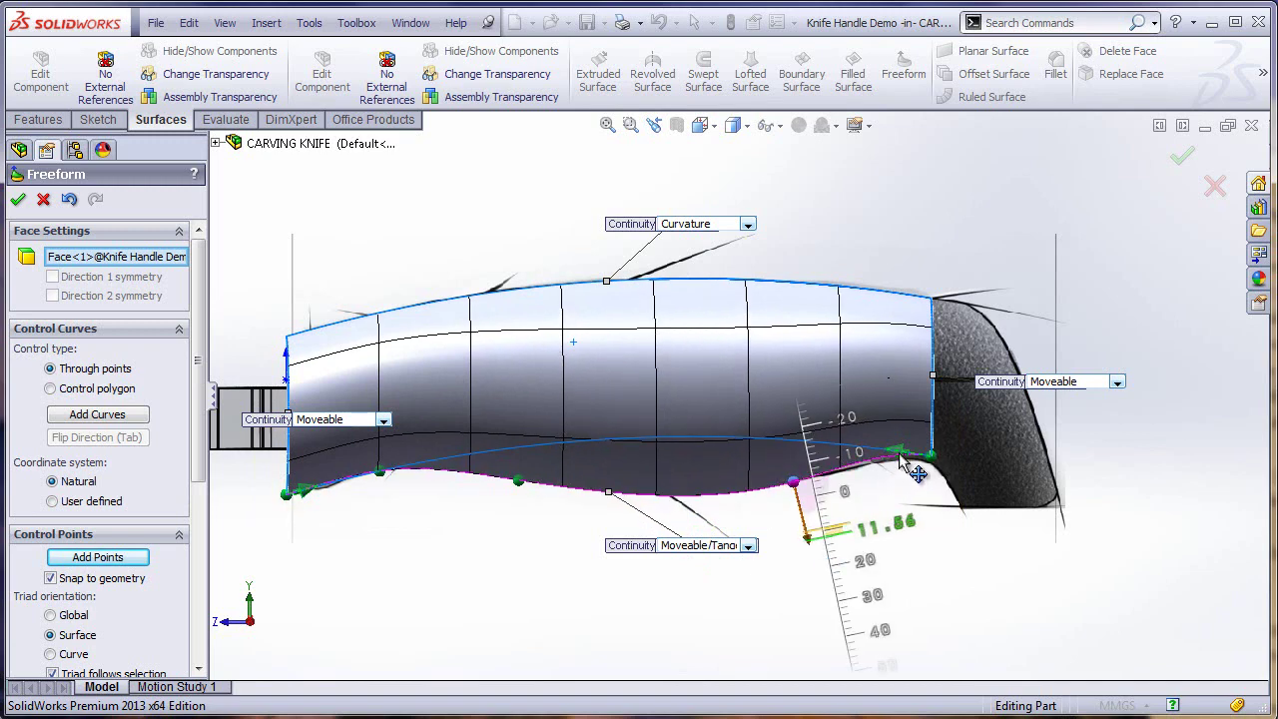
left_click(897, 451)
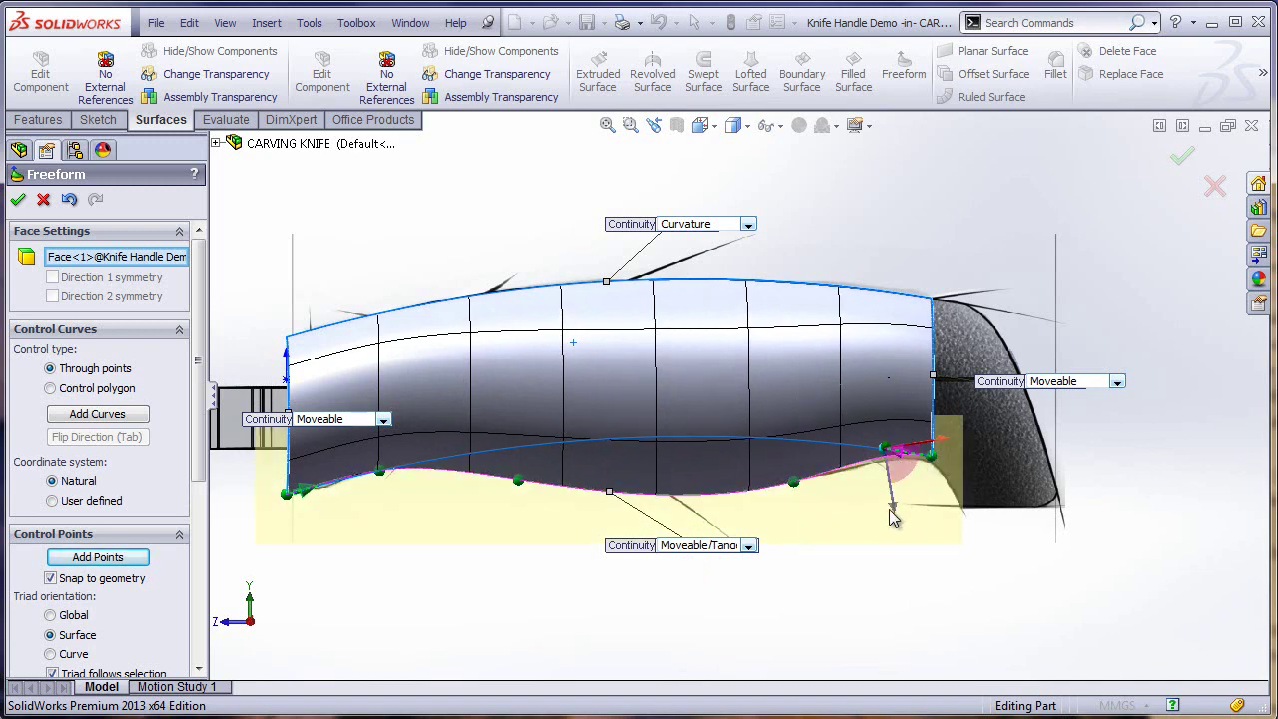
left_click_drag(895, 510, 898, 536)
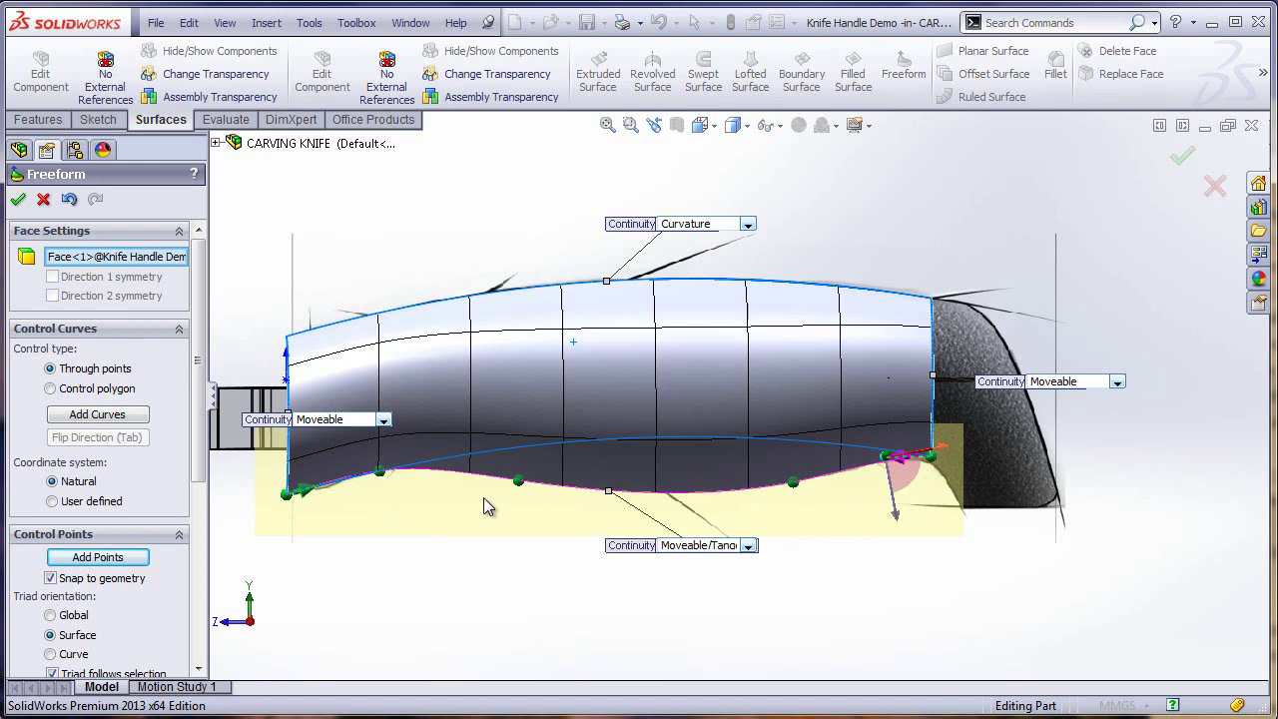
left_click(380, 470)
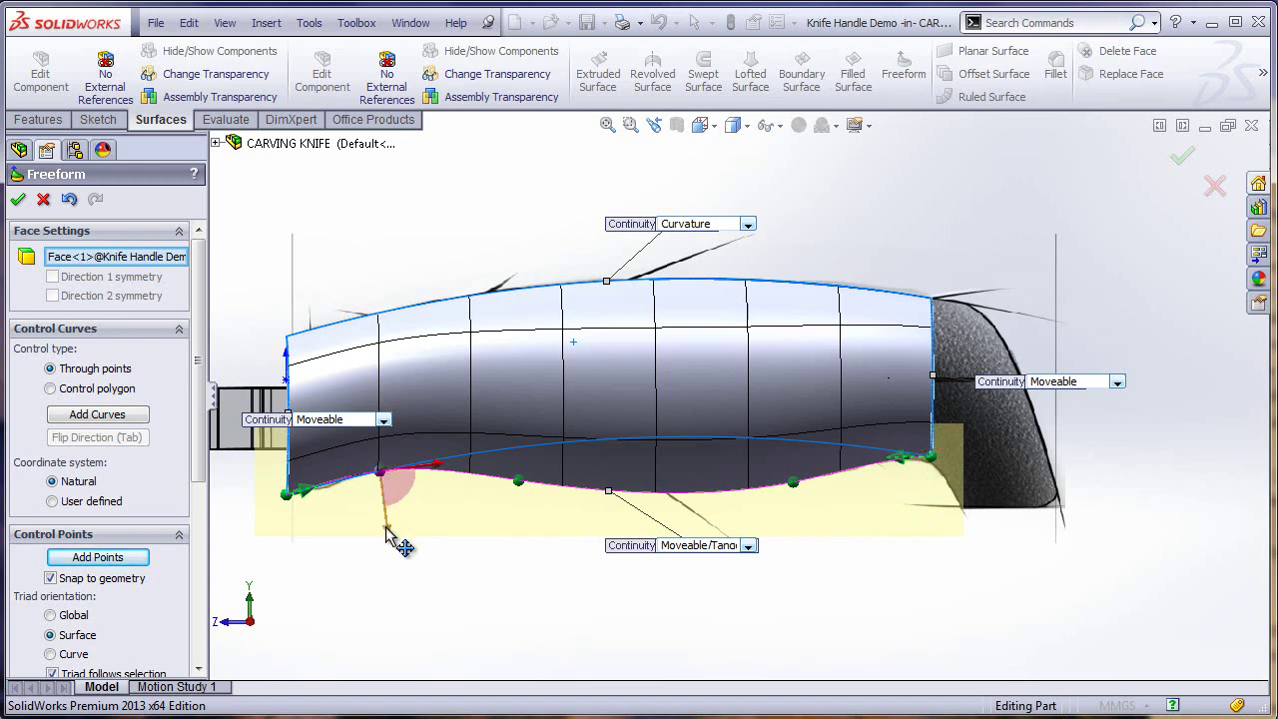
left_click_drag(385, 528, 390, 532)
left_click(319, 562)
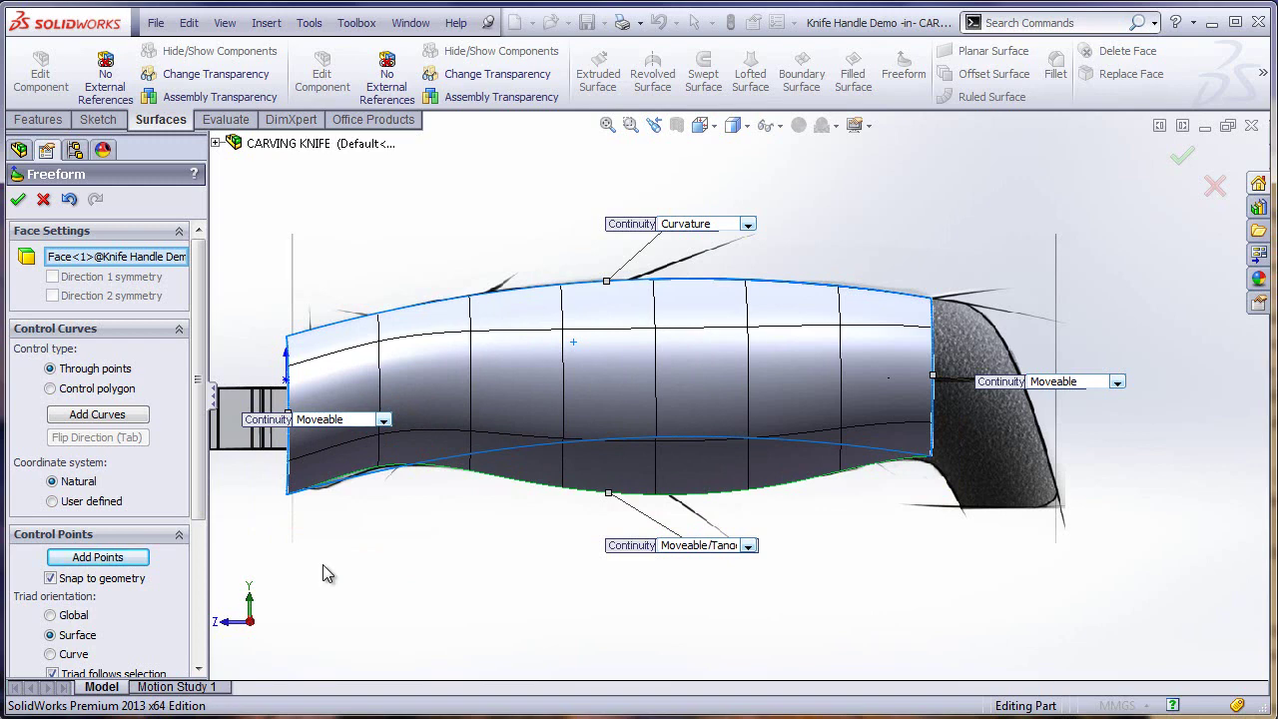
Step: Place a lengthwise control curve across the handle face from the side view
key("shift+Down")
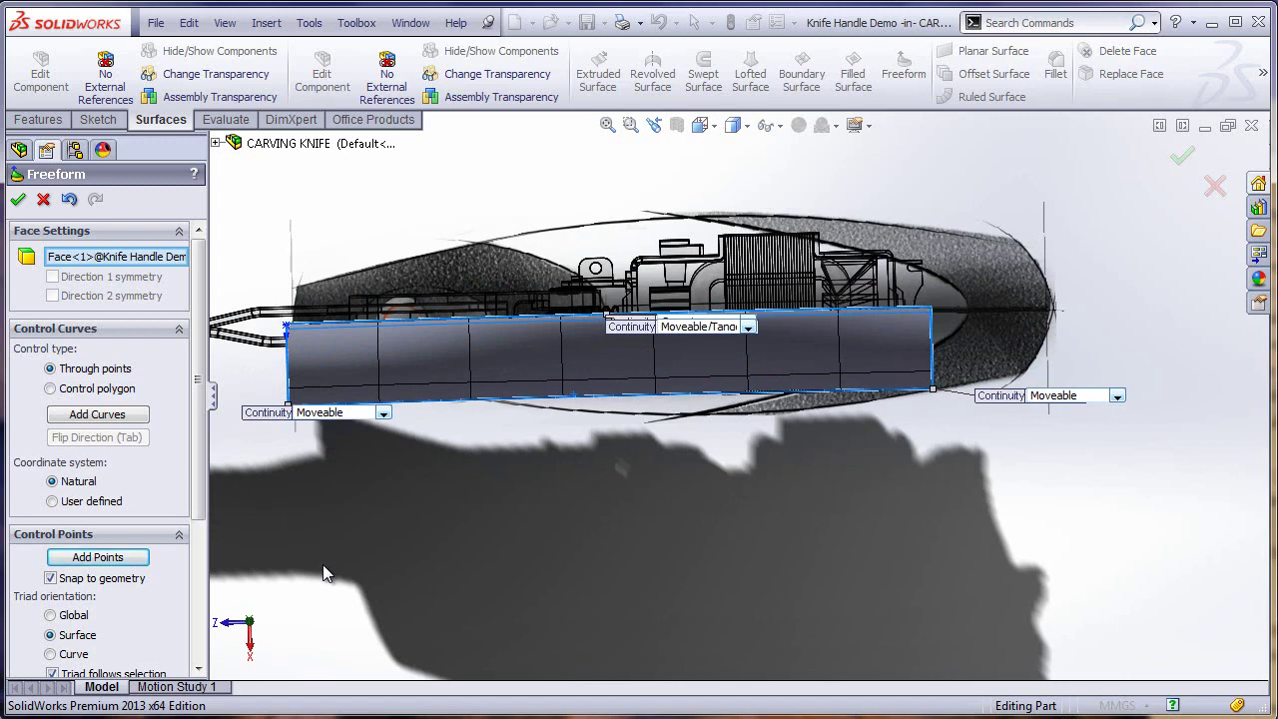
key("shift+Up")
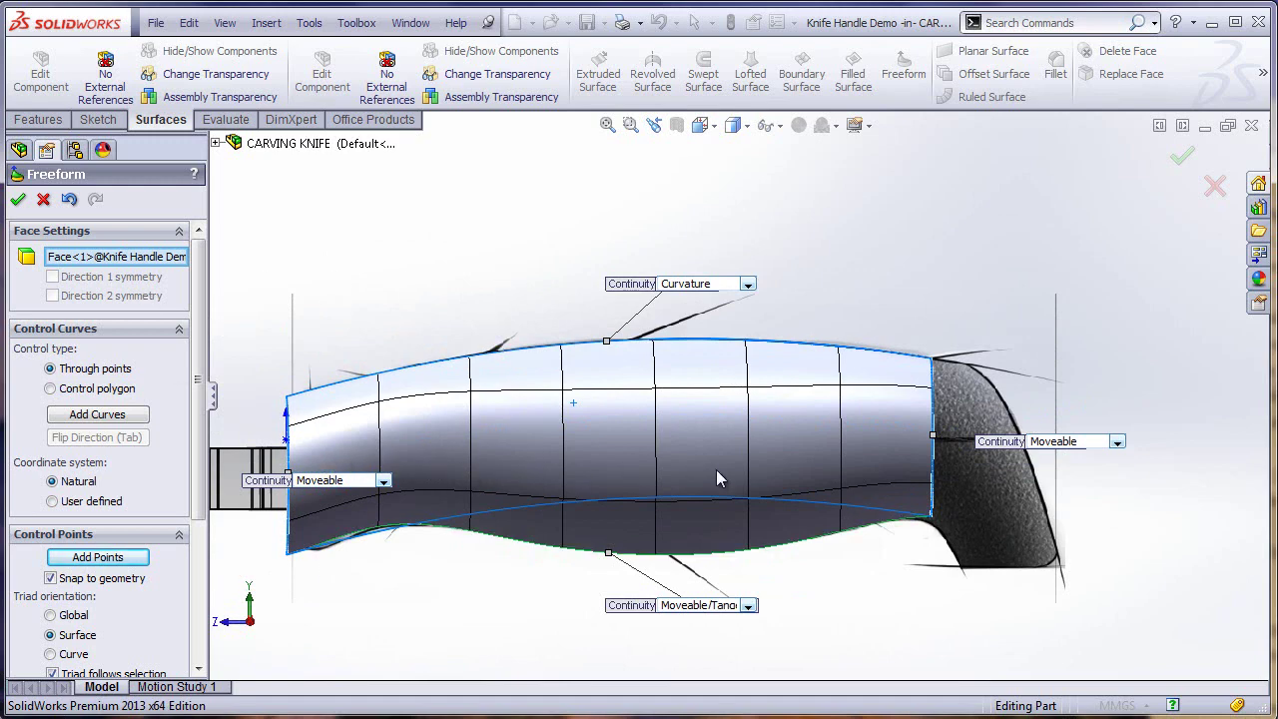
left_click(130, 414)
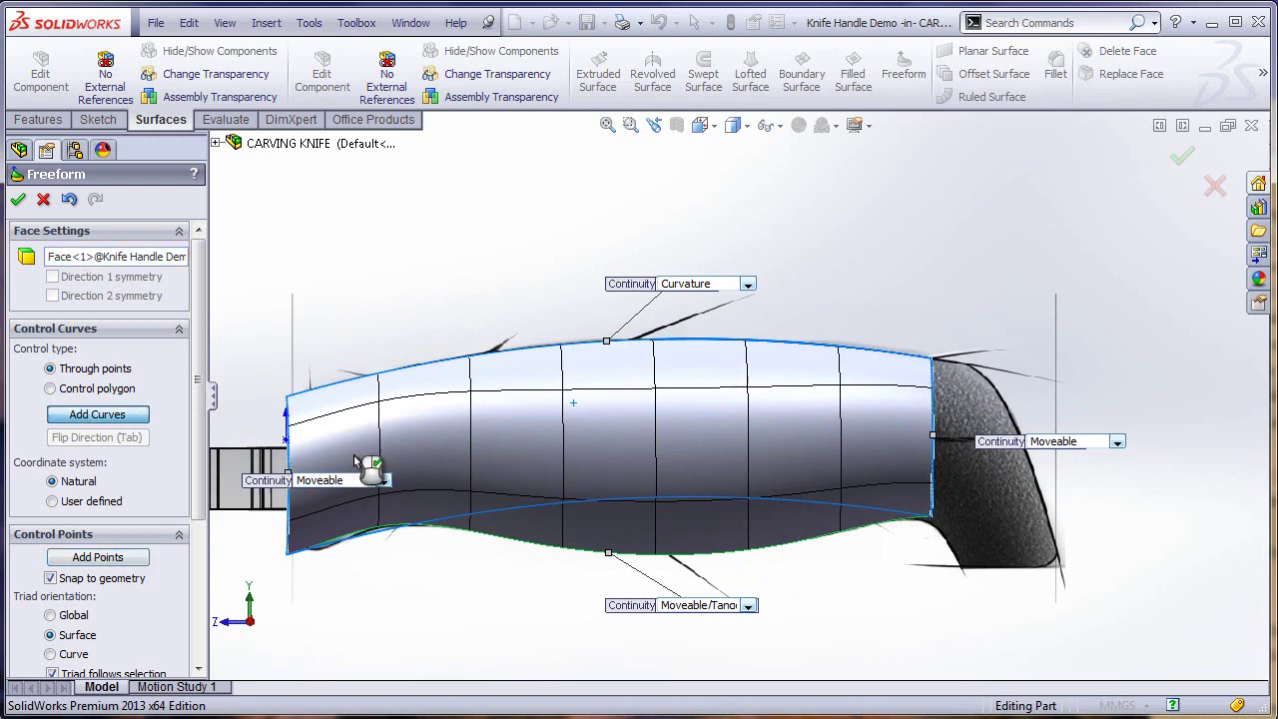
left_click(663, 467)
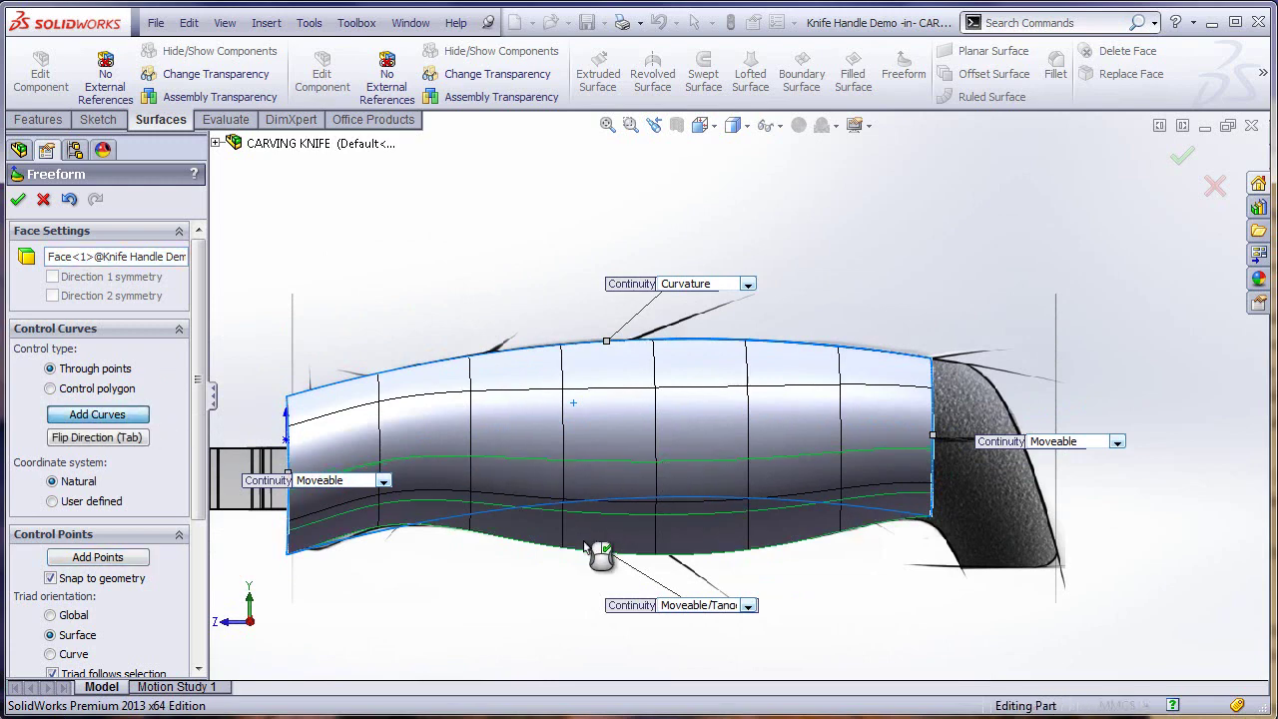
left_click(584, 465)
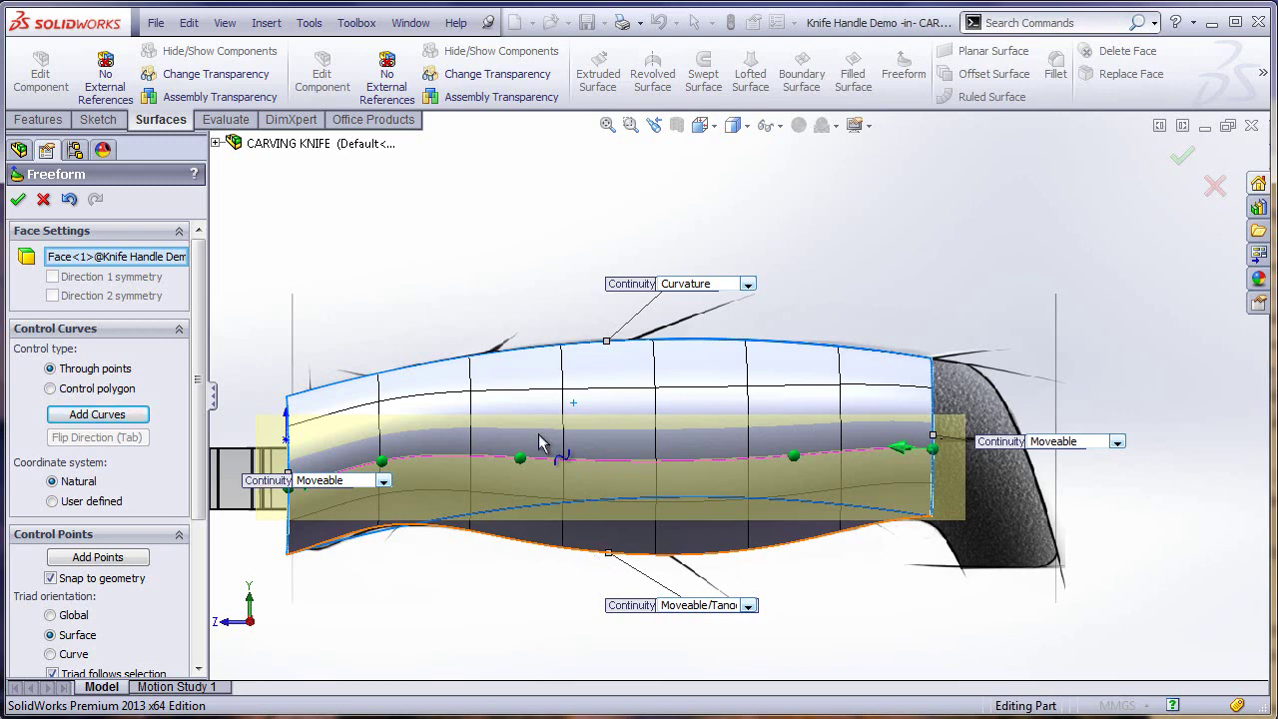
Step: Viewing edge-on, drag the middle and right control points on the lower curve outward
key("shift+Down")
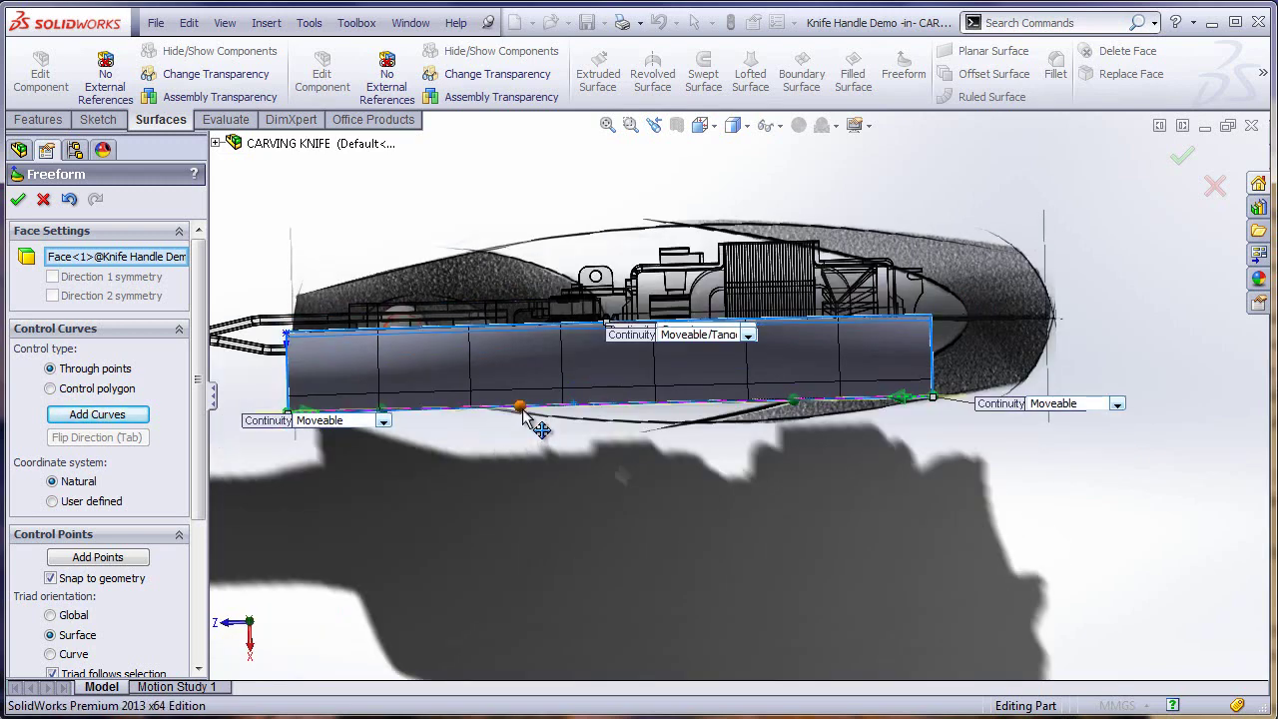
left_click(520, 407)
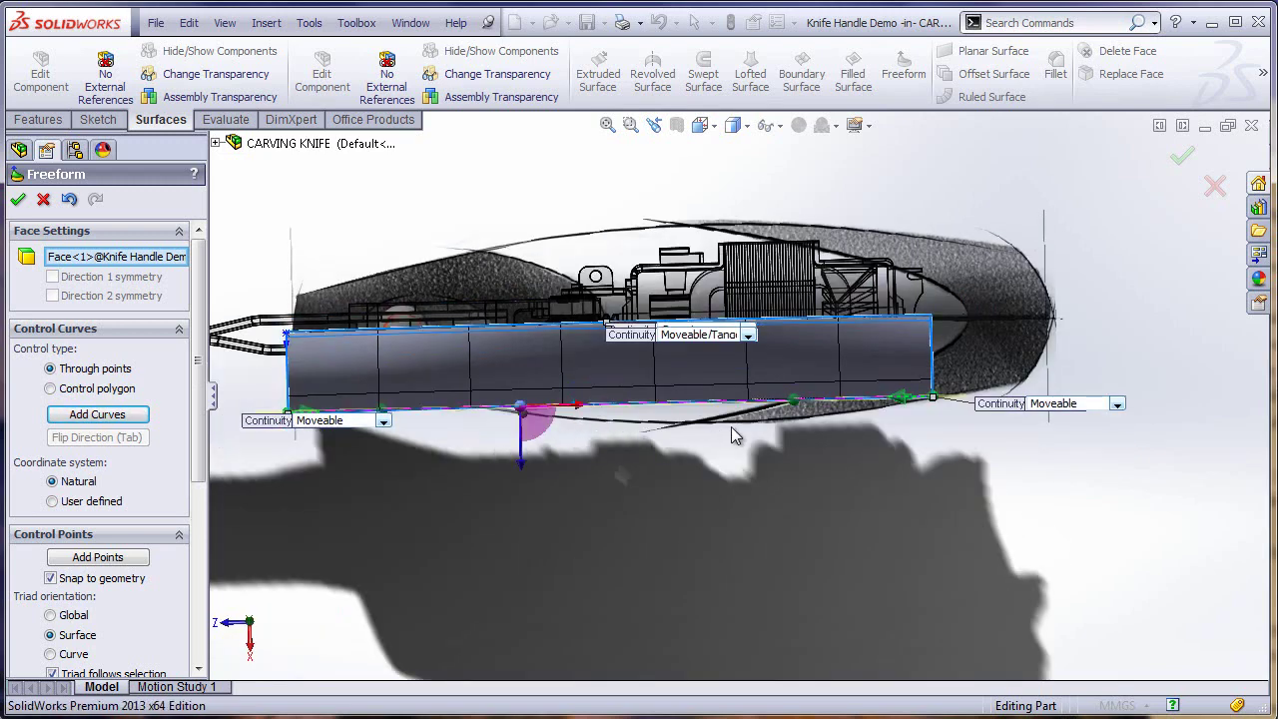
left_click(793, 402)
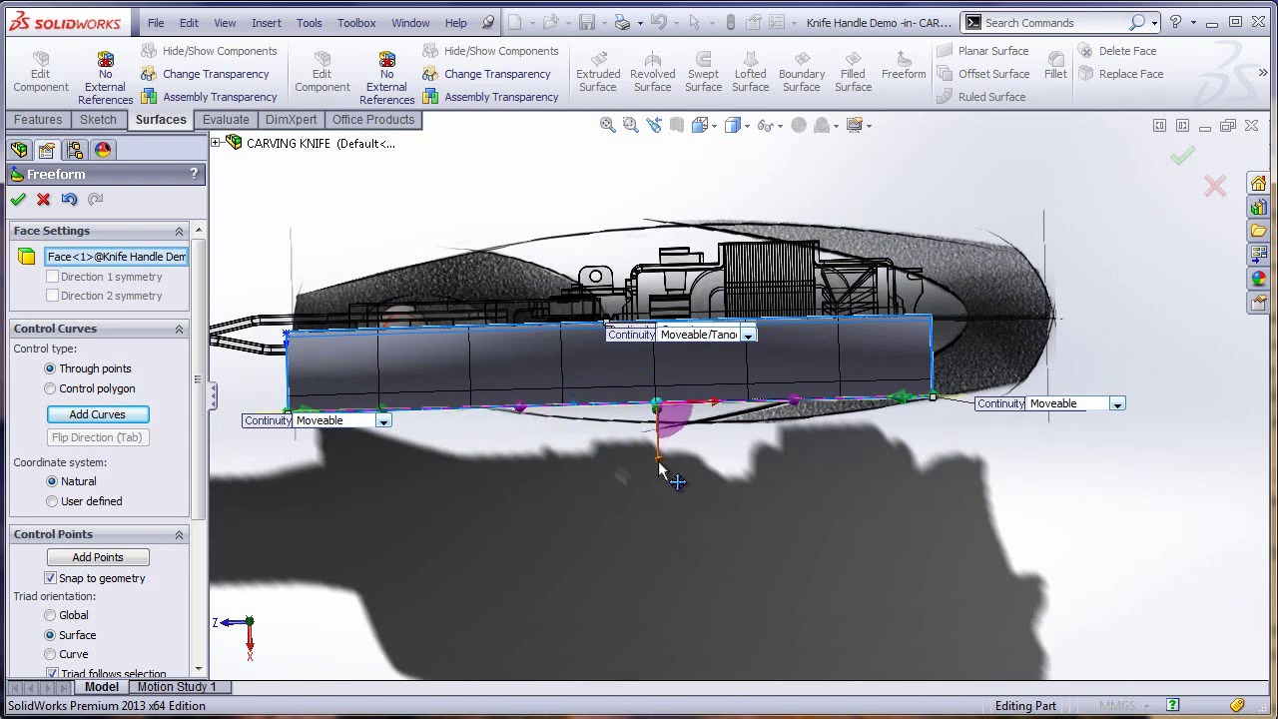
mouse_move(657, 461)
left_mouse_down()
mouse_move(658, 480)
mouse_move(811, 461)
mouse_move(806, 477)
left_mouse_up()
left_click(799, 422)
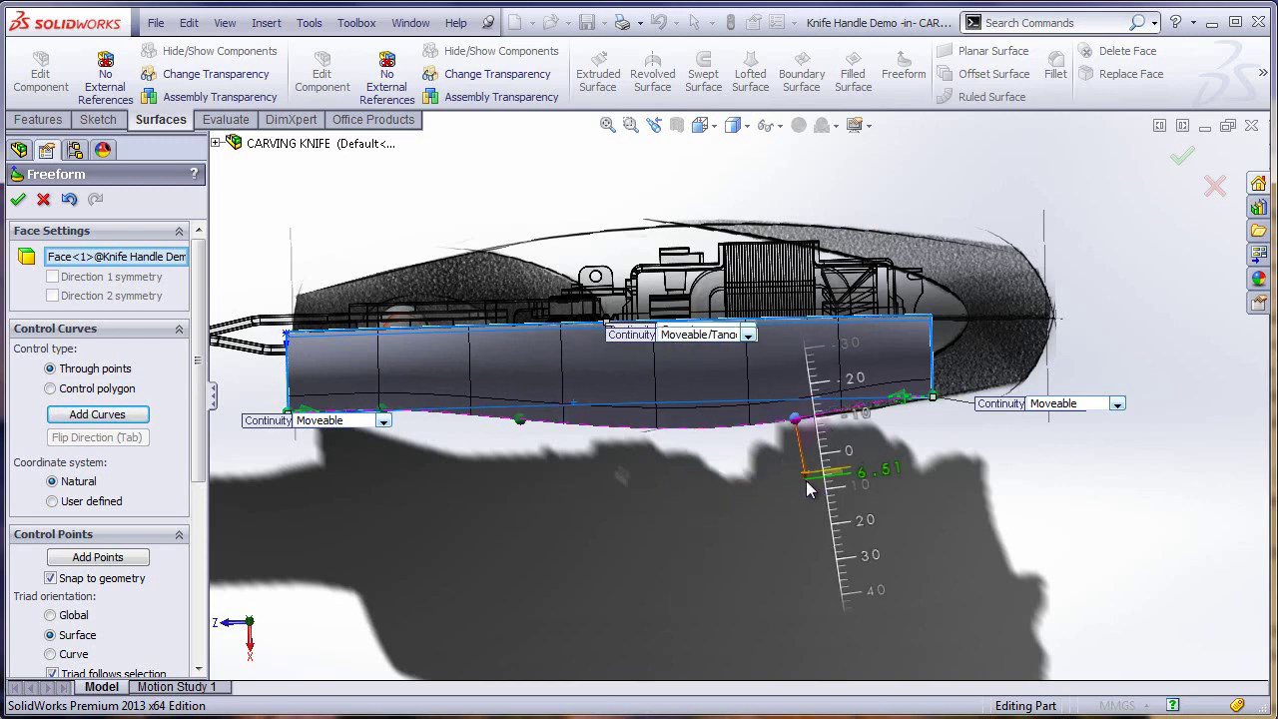
left_click(889, 398)
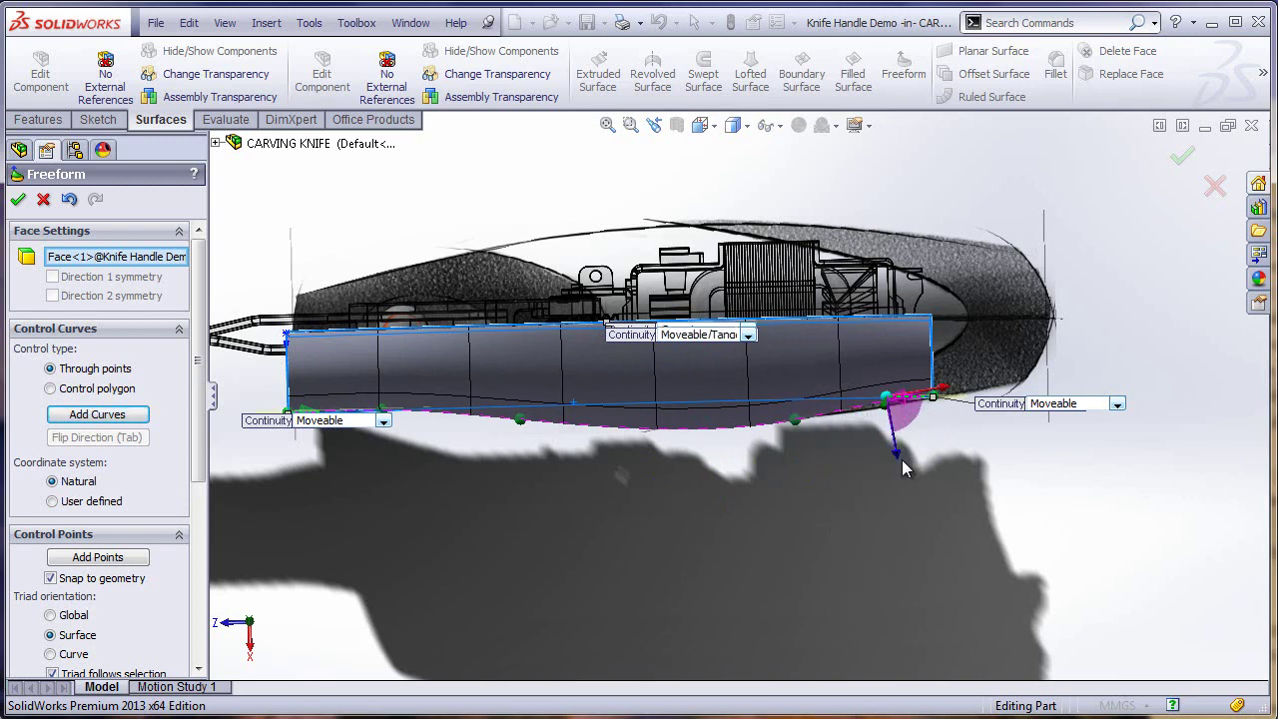
left_click_drag(898, 459, 900, 470)
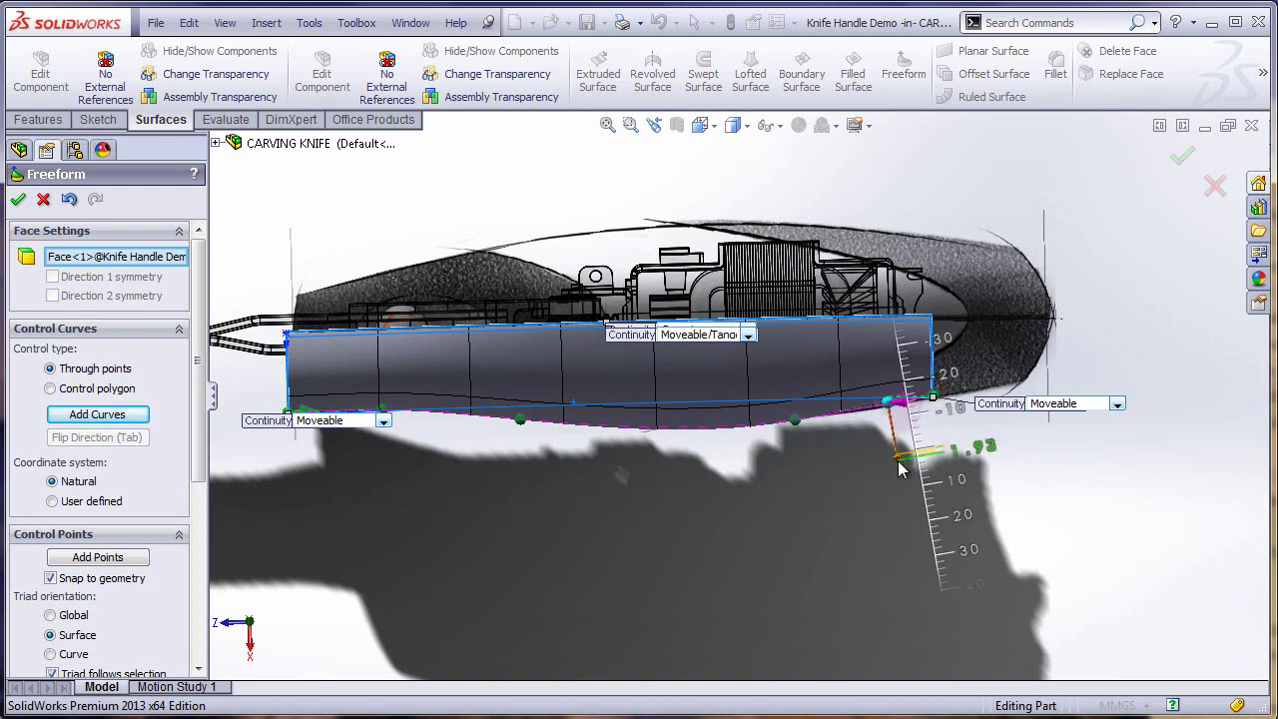
Step: Pull the left control point outward and fine-tune its position
left_click(383, 412)
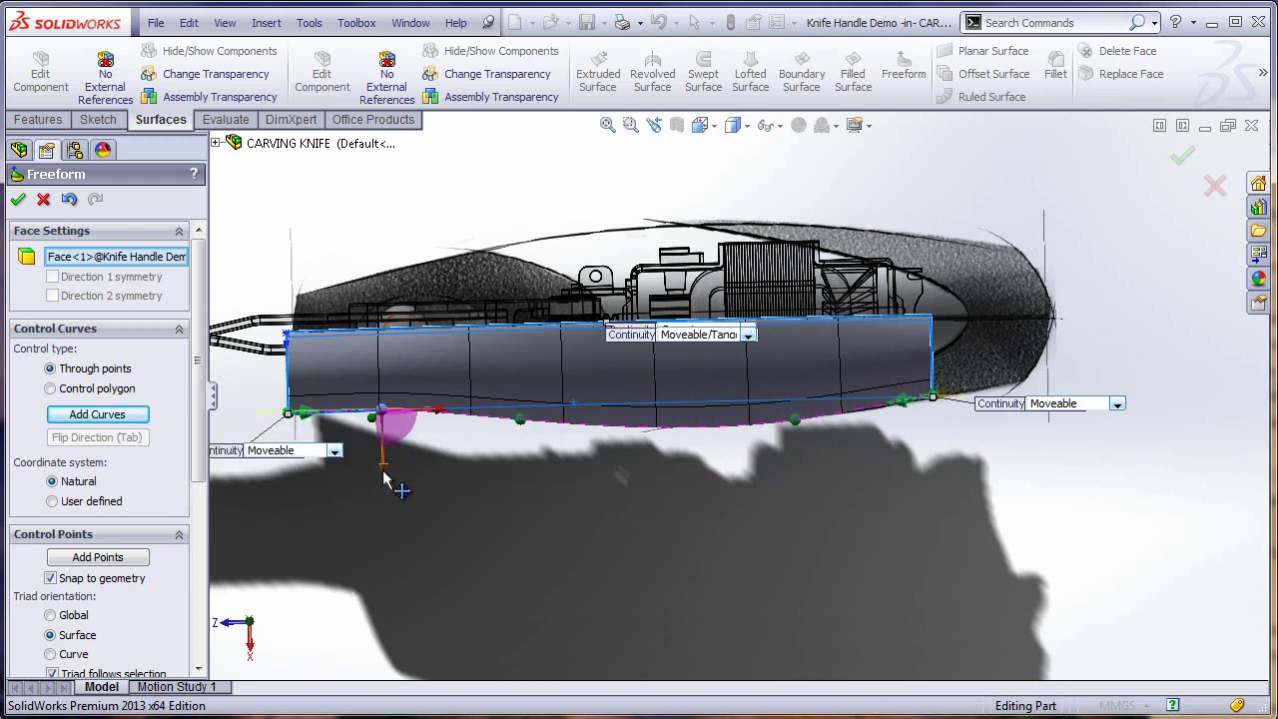
left_click_drag(384, 471, 384, 471)
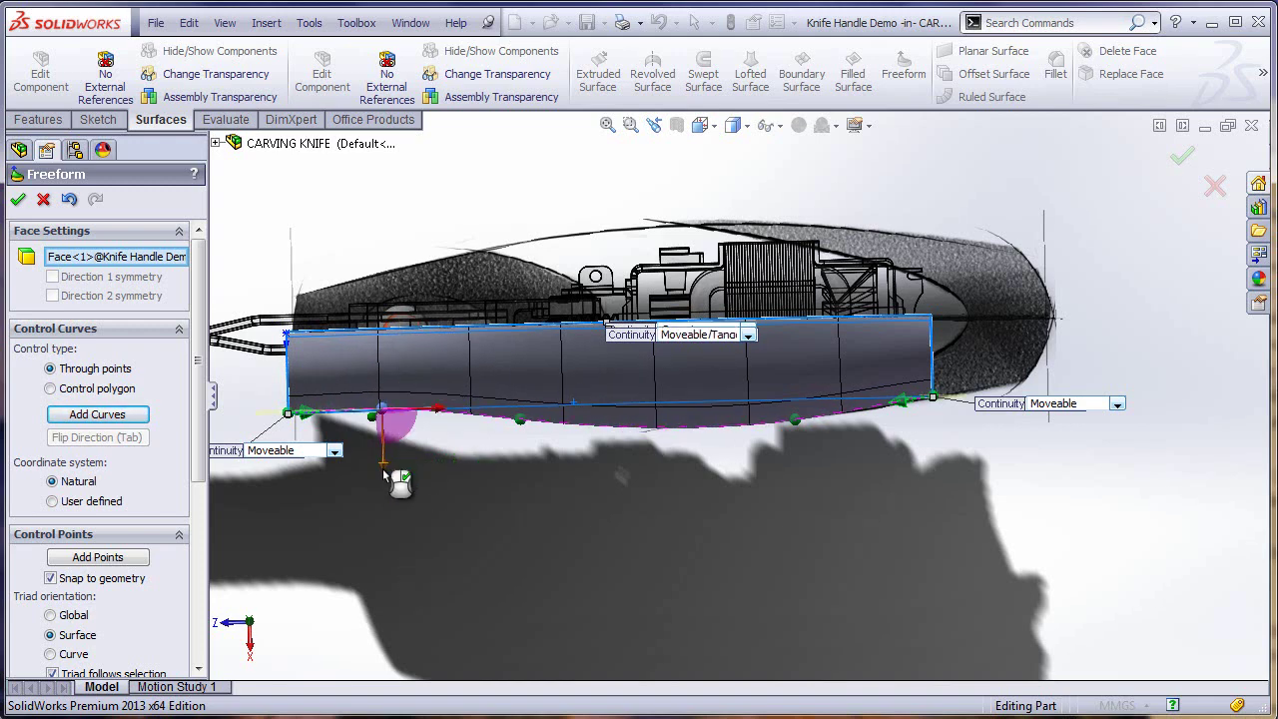
left_click_drag(385, 471, 386, 471)
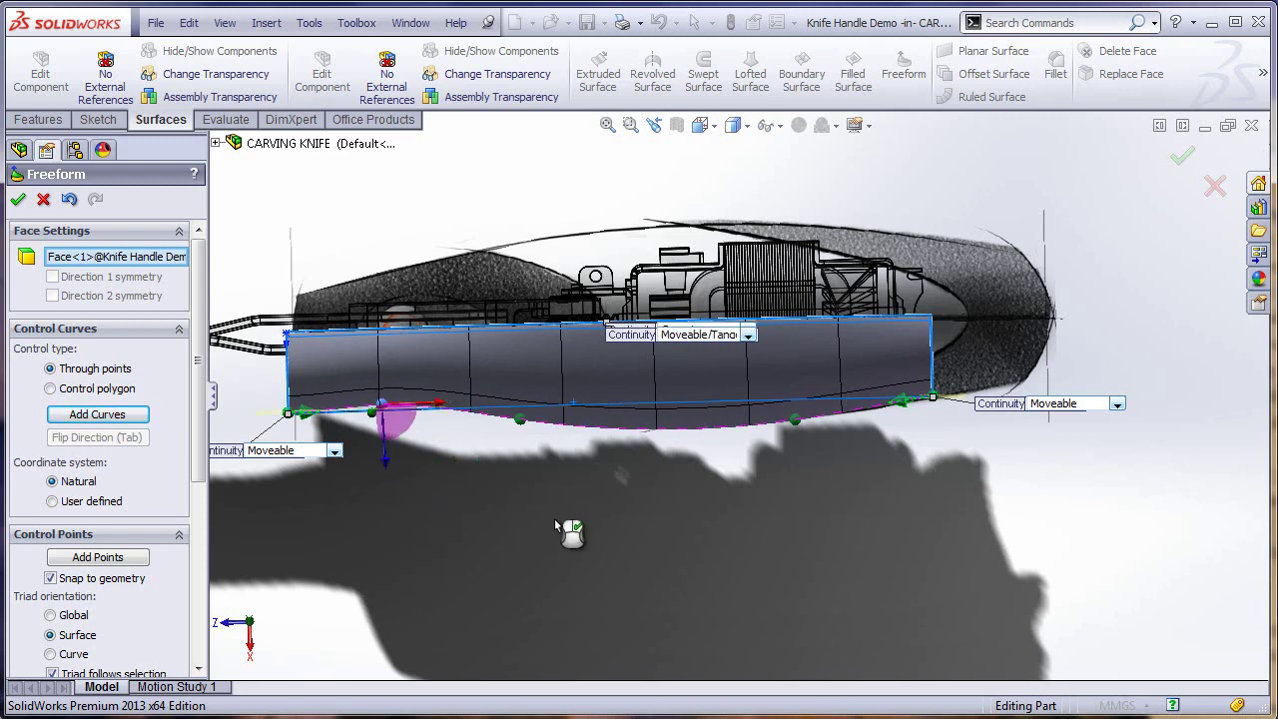
left_click(471, 528)
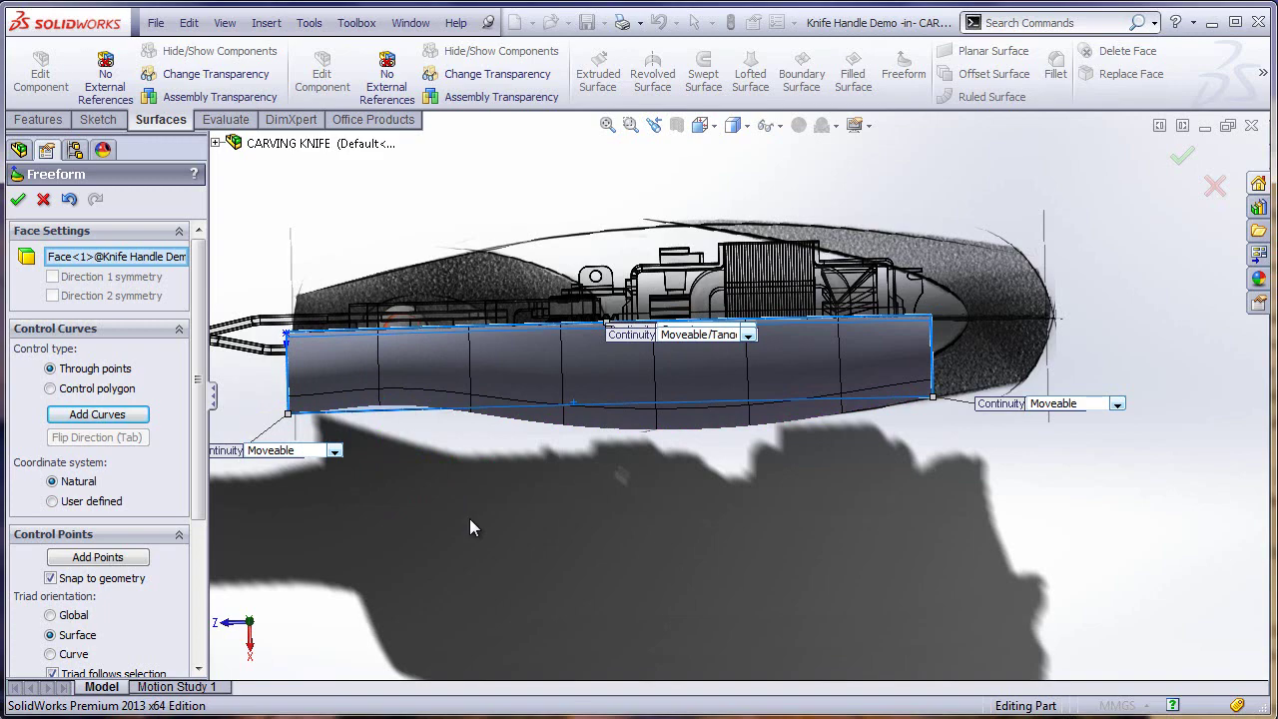
Step: In isometric view, place a lengthwise control curve on the handle and enable Curvature combs
key("ctrl+7")
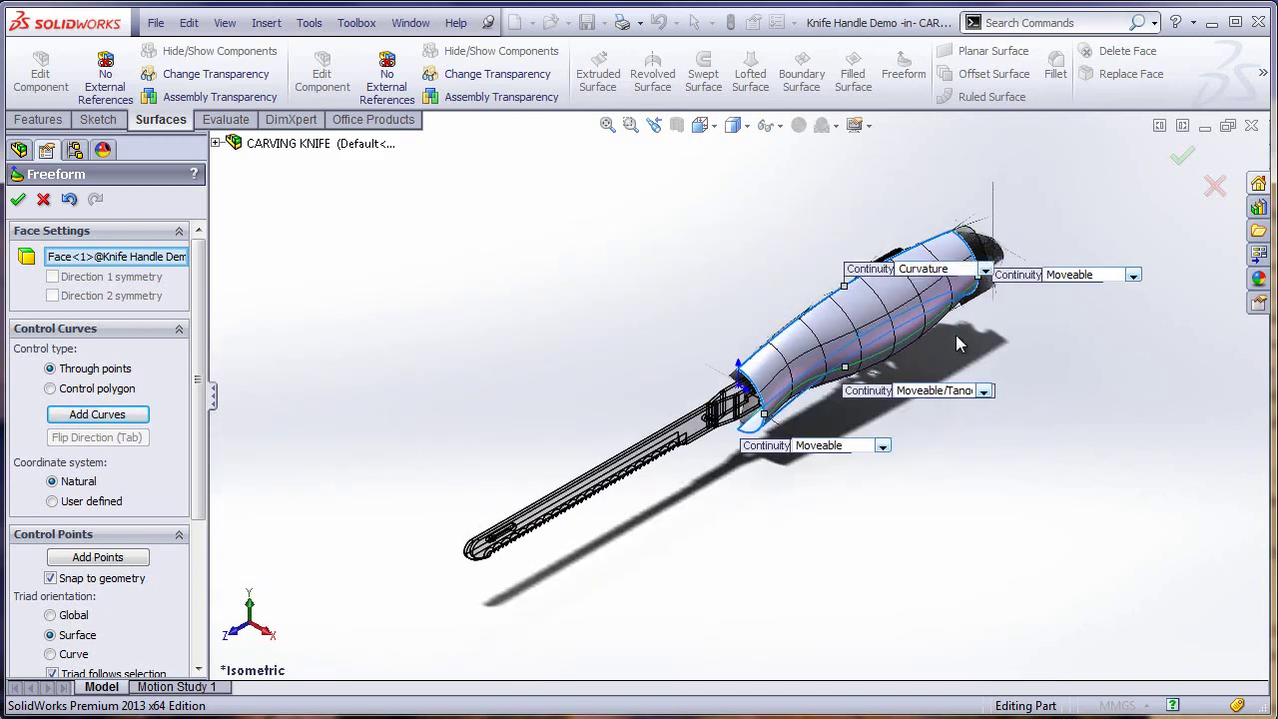
scroll(789, 349, "up", 3)
scroll(848, 365, "down", 2)
scroll(849, 368, "down", 3)
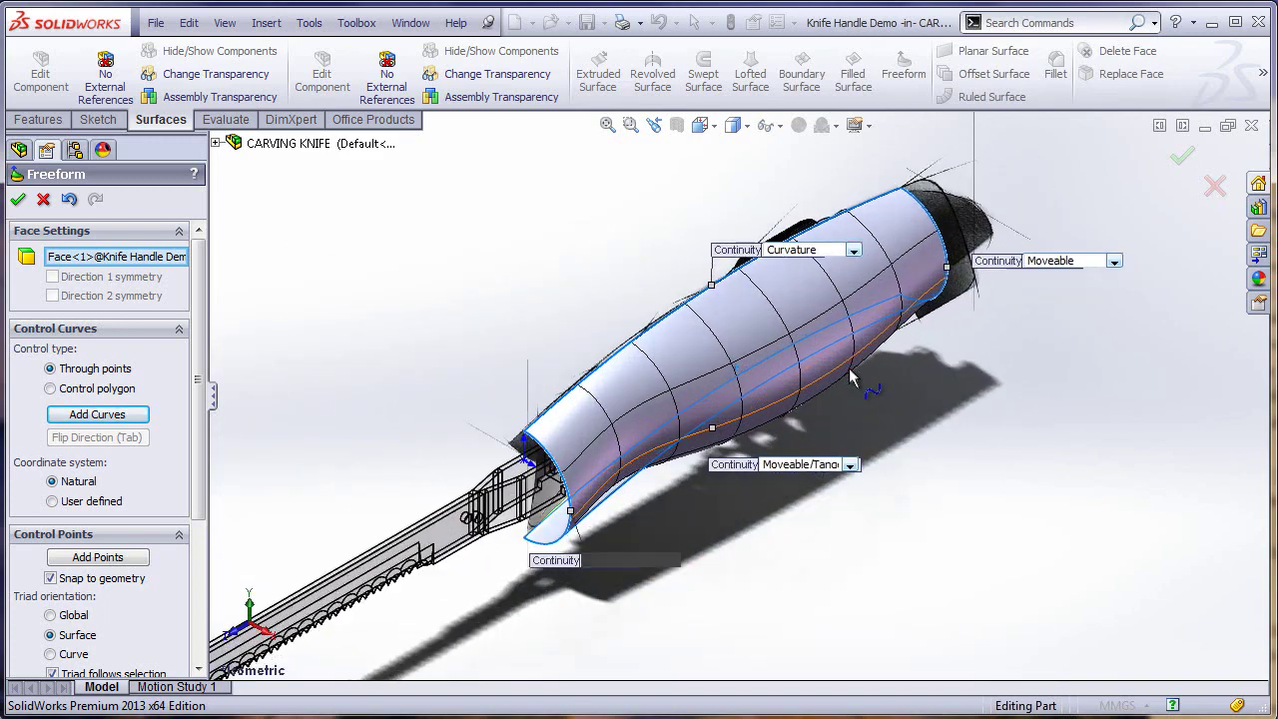
left_click(853, 372)
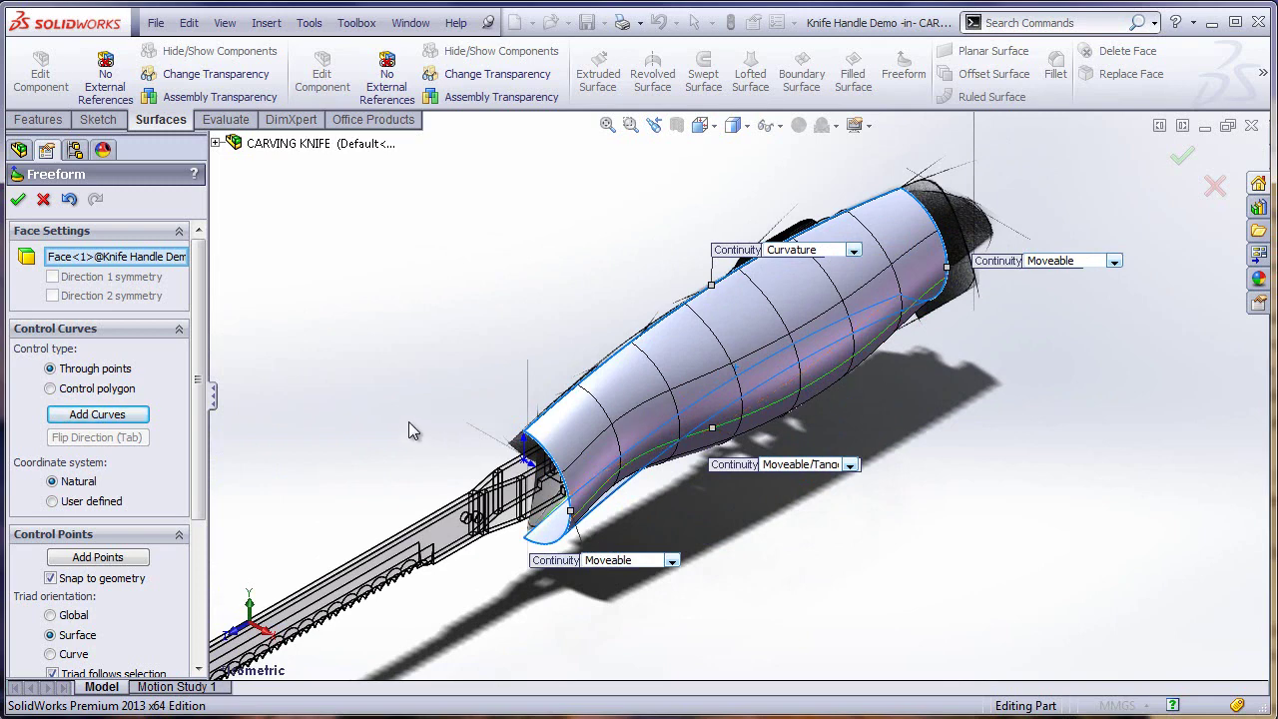
scroll(190, 420, "down", 5)
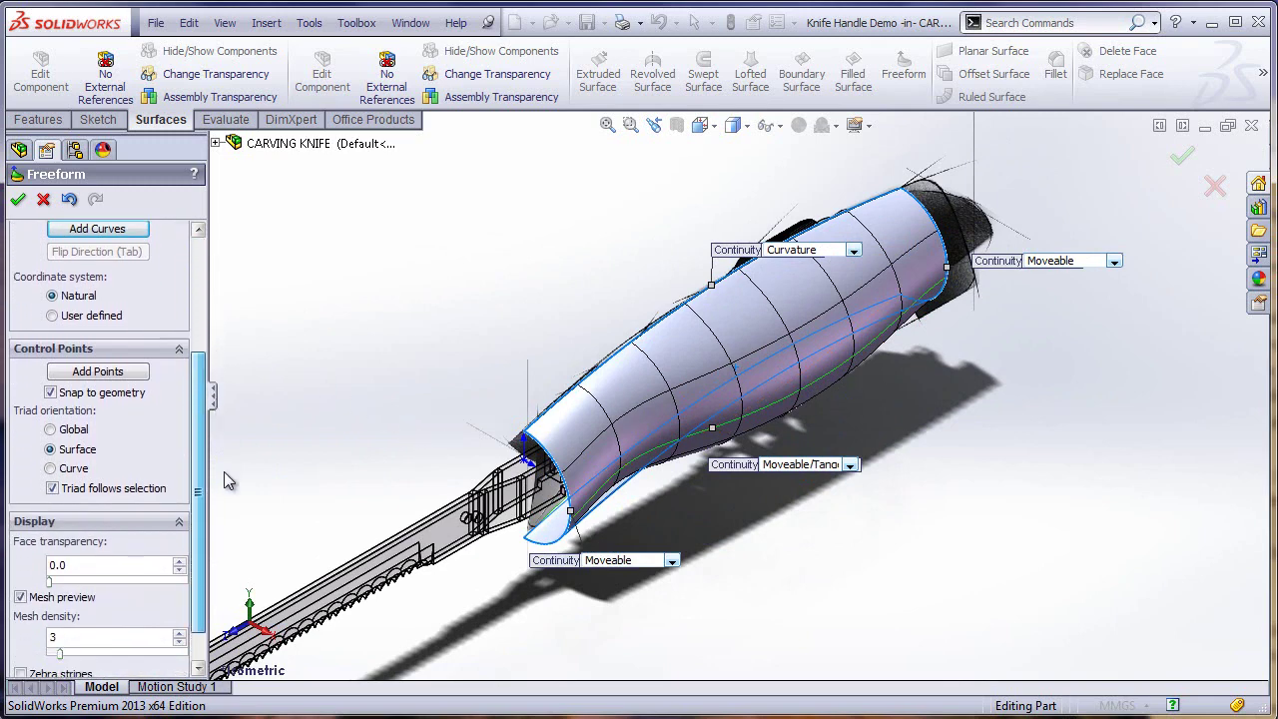
left_click(48, 663)
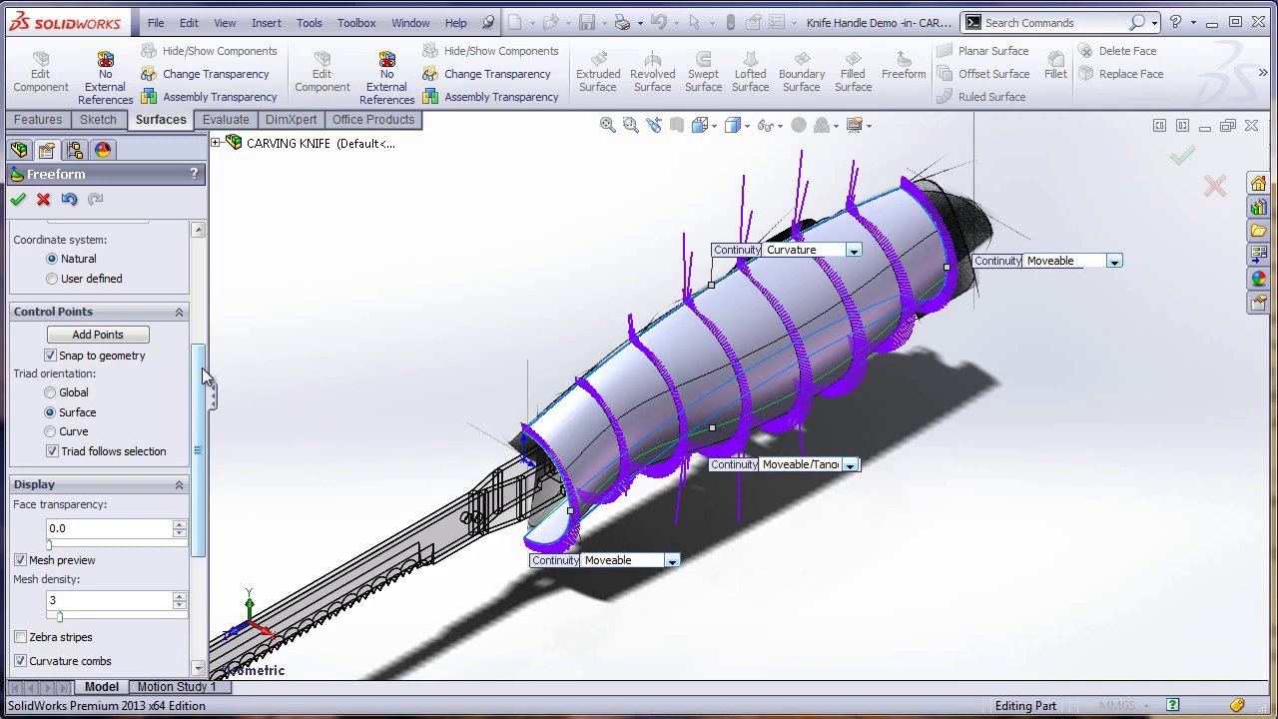
Step: Place a new lengthwise curve on the upper handle and nudge one of its points outward
left_click_drag(200, 367, 201, 282)
left_click(96, 379)
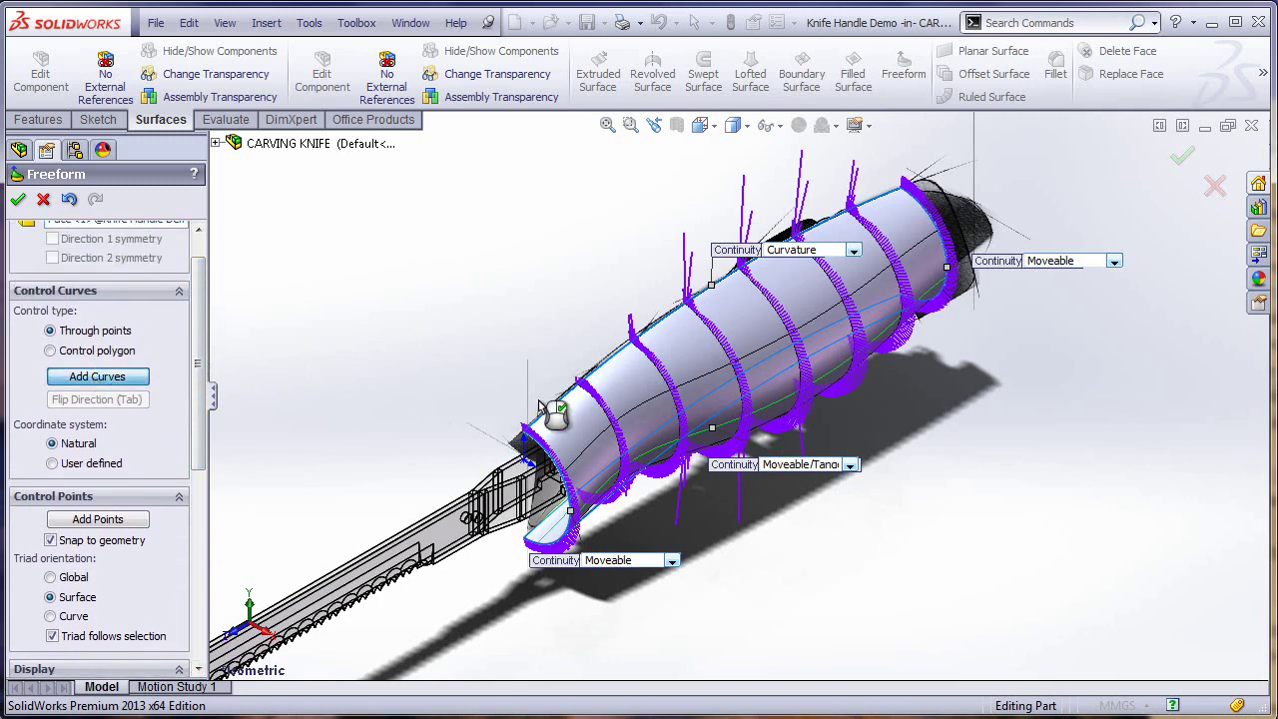
left_click(721, 373)
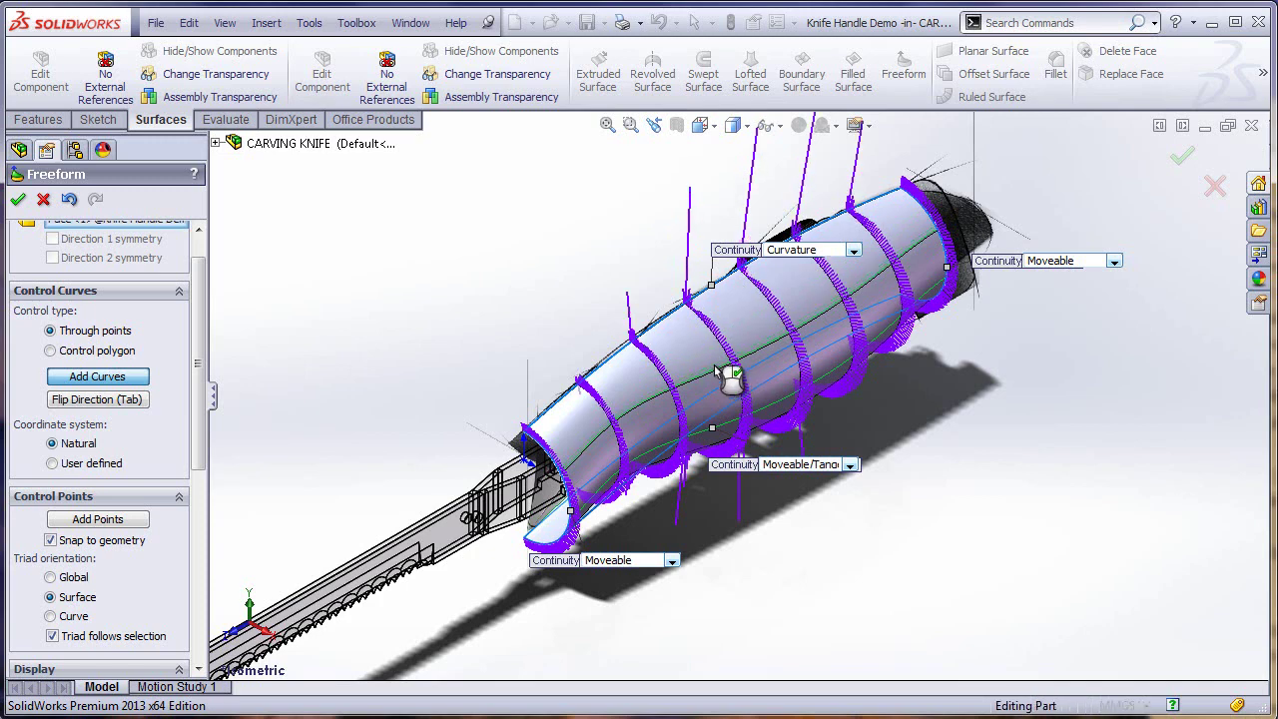
right_click(720, 371)
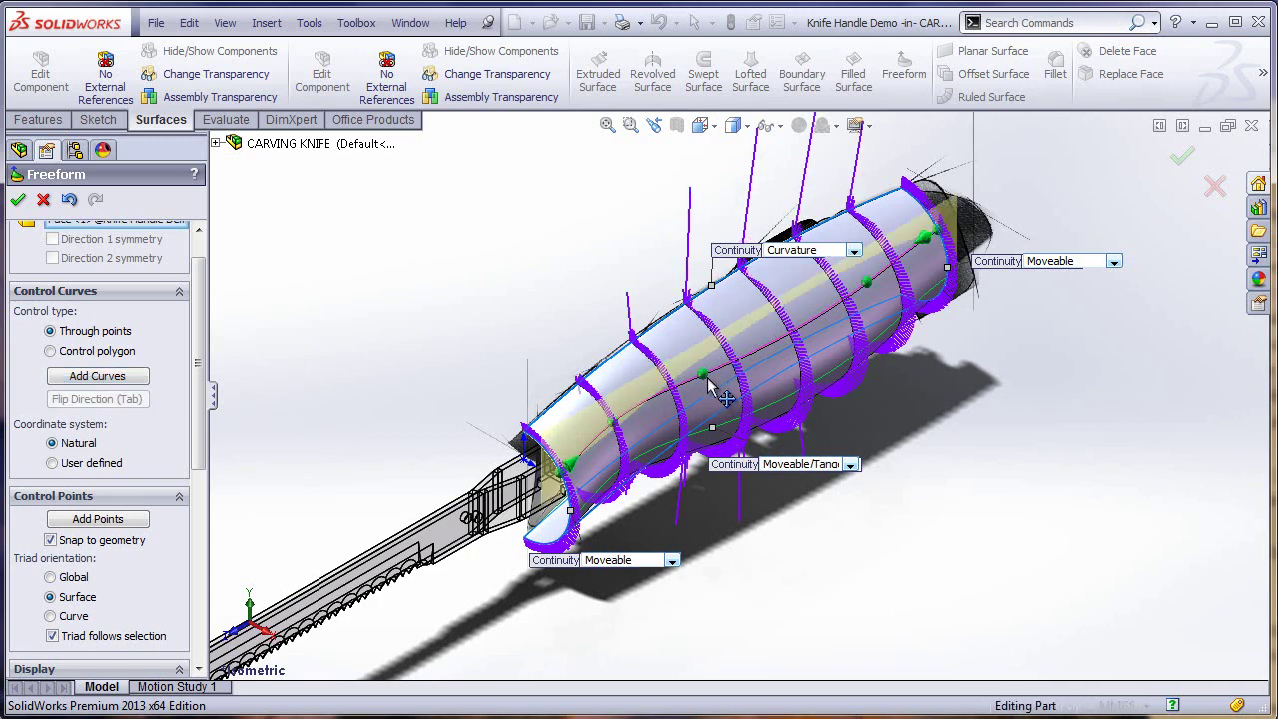
left_click(709, 376)
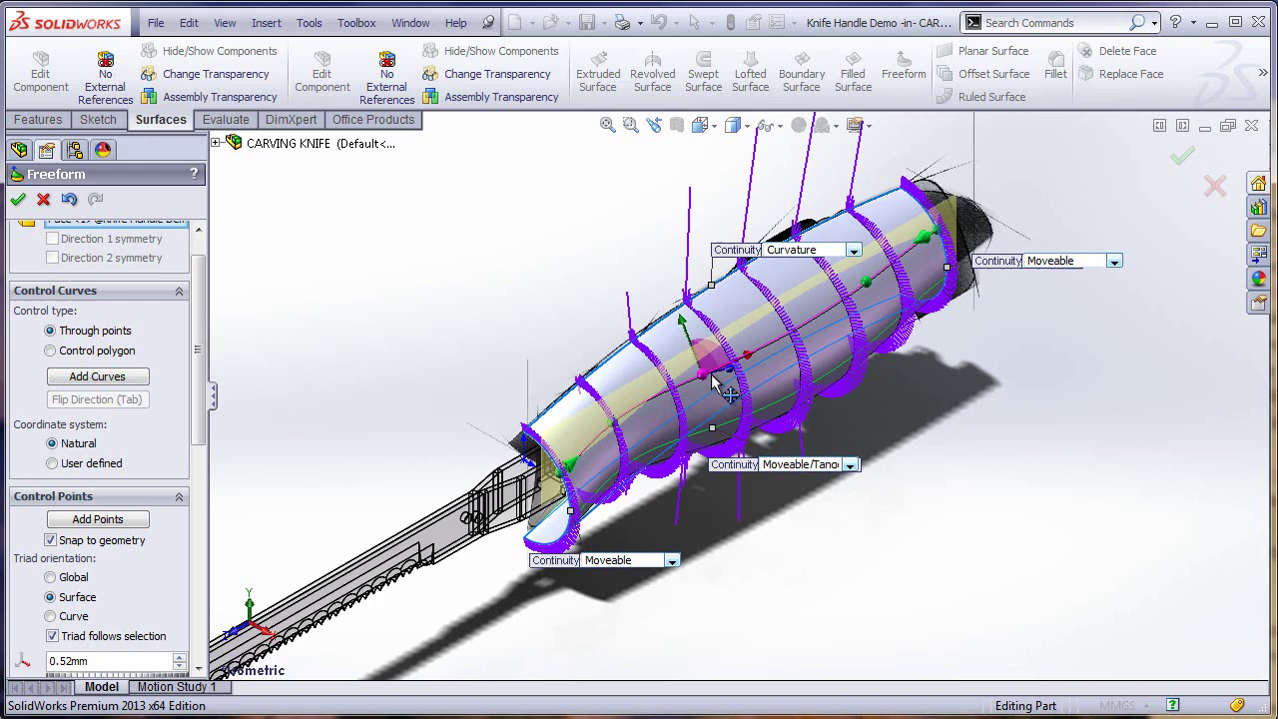
left_click(866, 287)
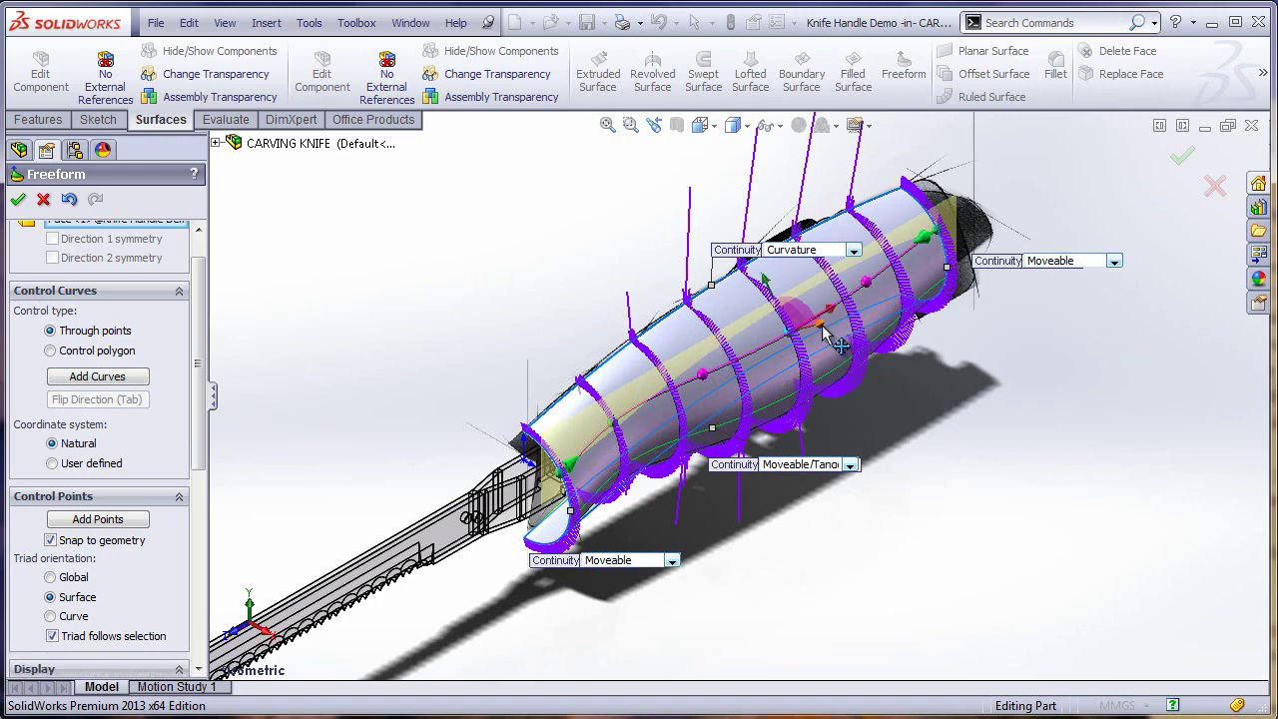
left_click_drag(824, 333, 828, 325)
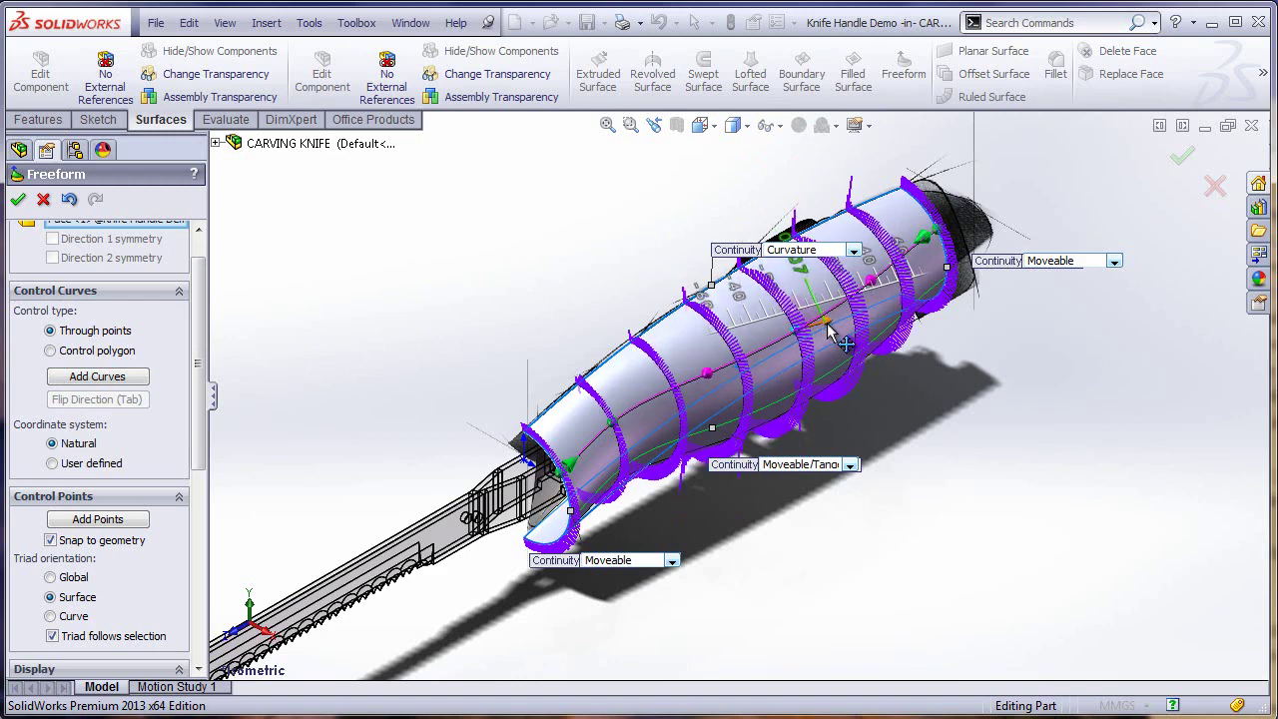
left_click(489, 337)
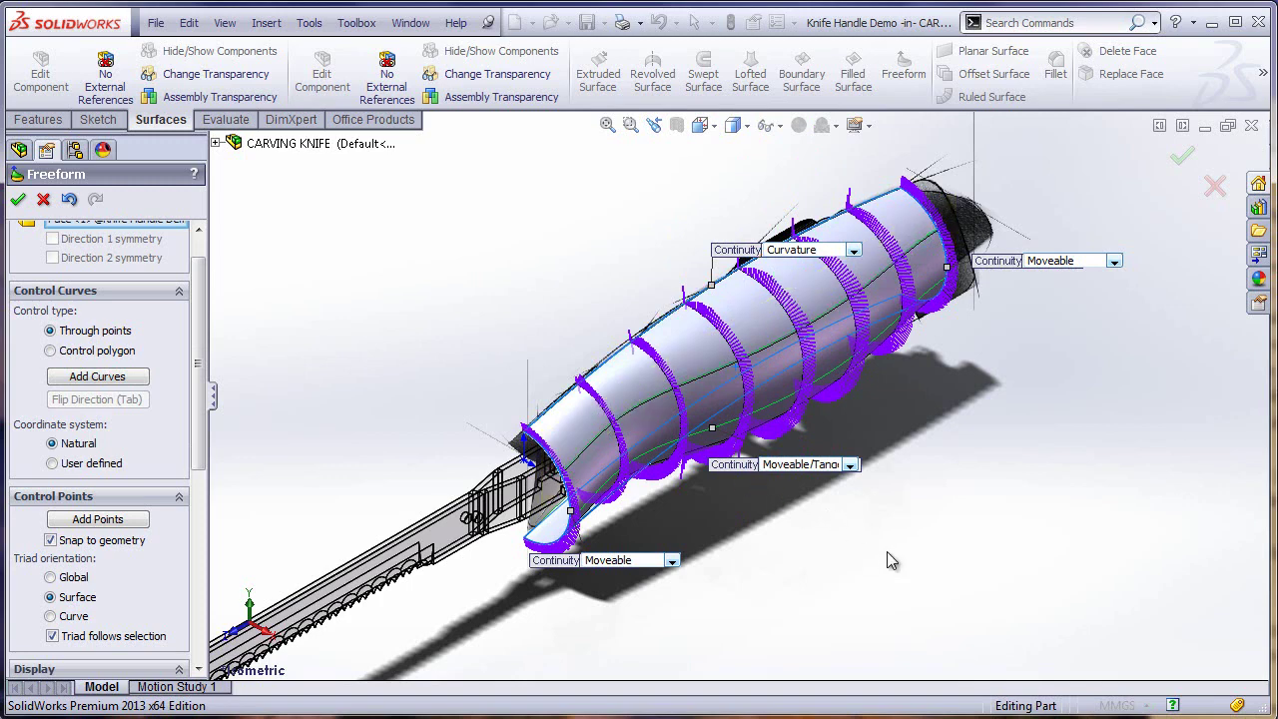
Step: Add two more control curves across the handle from a side-on angle
middle_click_drag(891, 561, 251, 300)
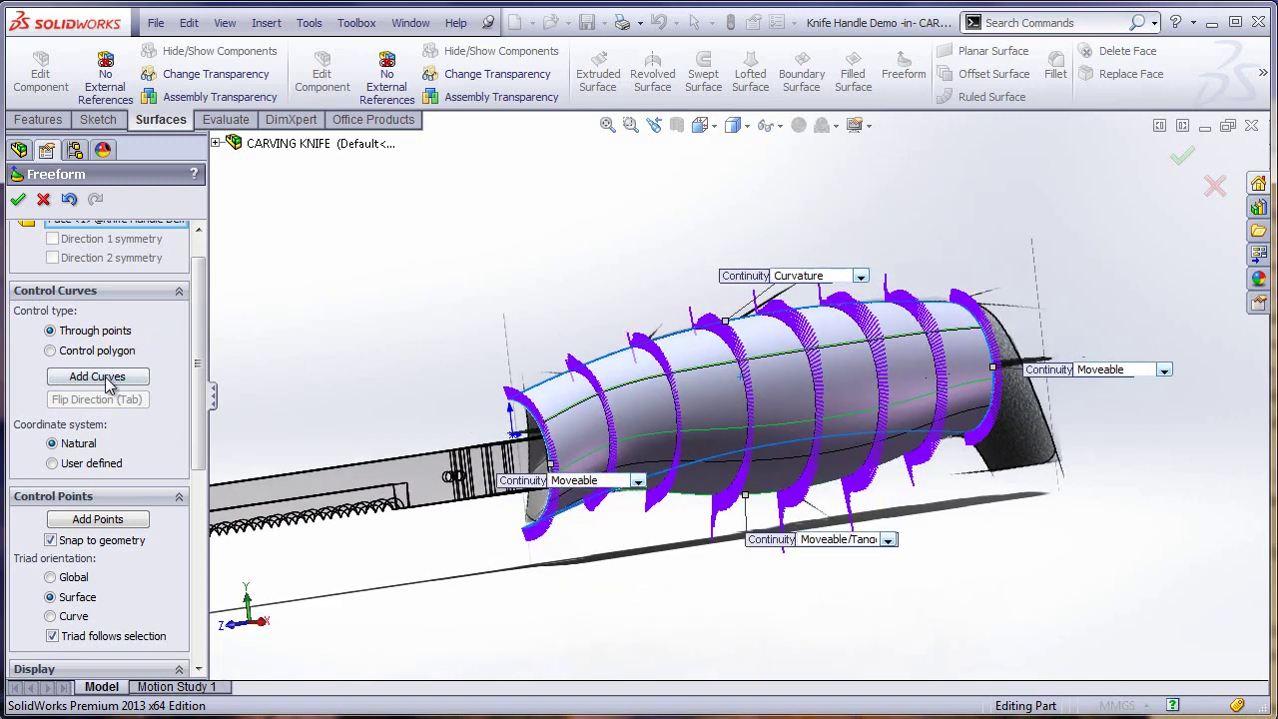
left_click(110, 385)
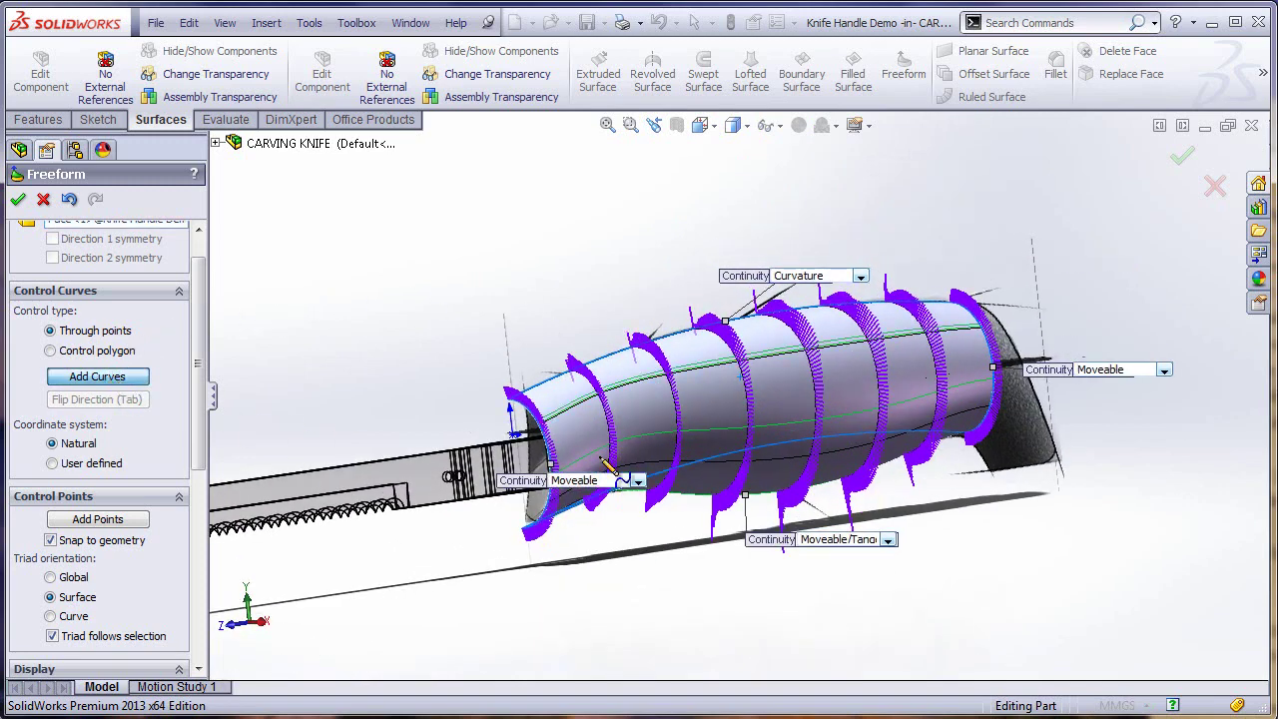
left_click(789, 496)
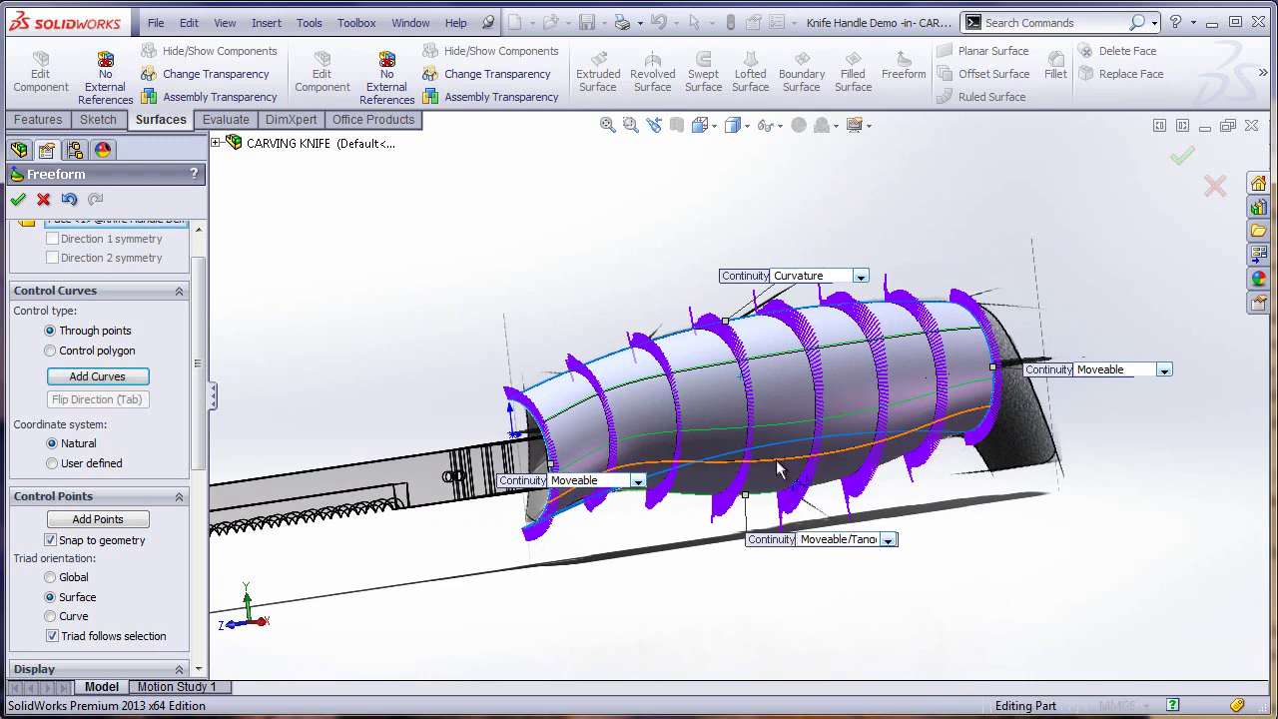
left_click(708, 466)
left_click(902, 439)
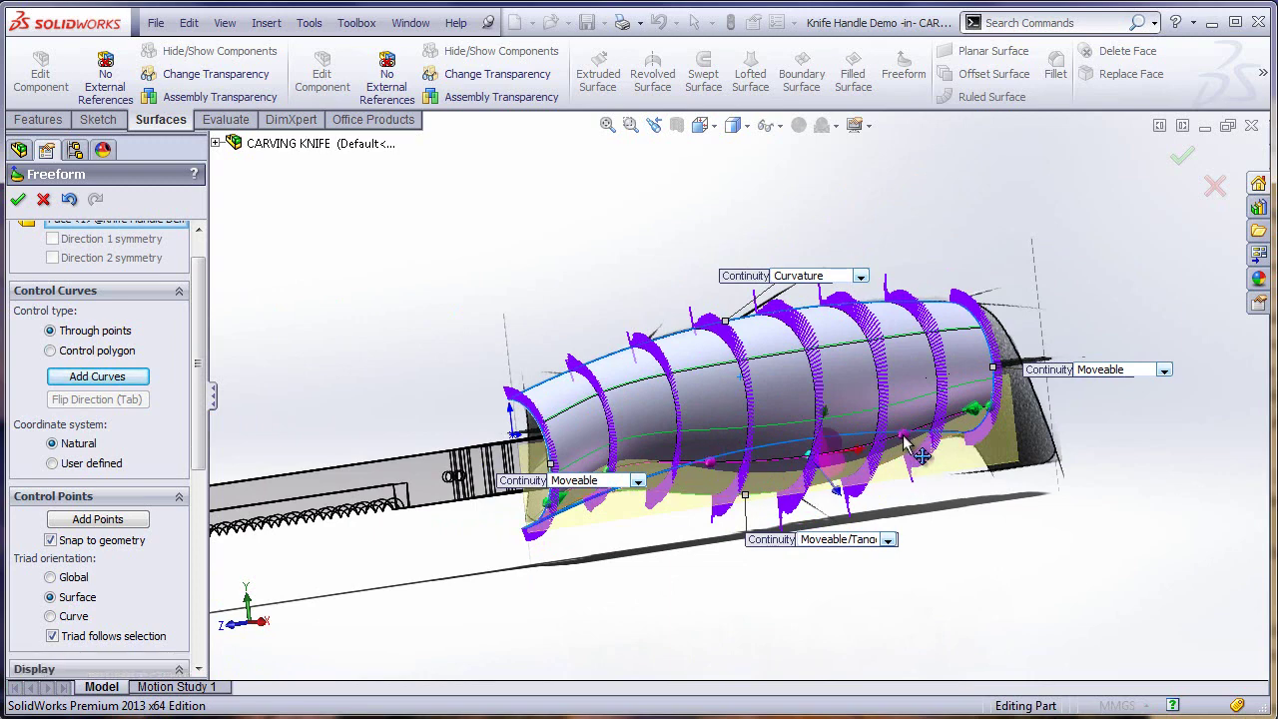
Step: Pull a lower control point inward to reshape the side, then orbit to check it
left_click(841, 496)
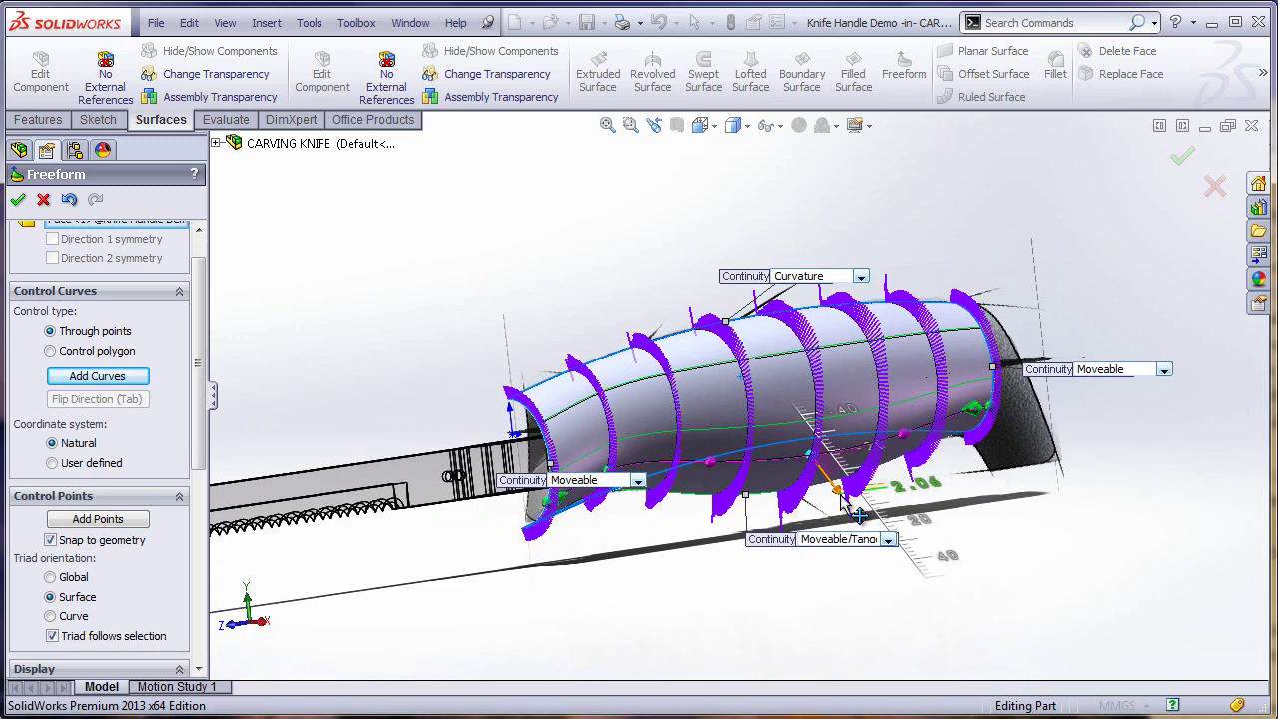
left_click_drag(844, 496, 844, 493)
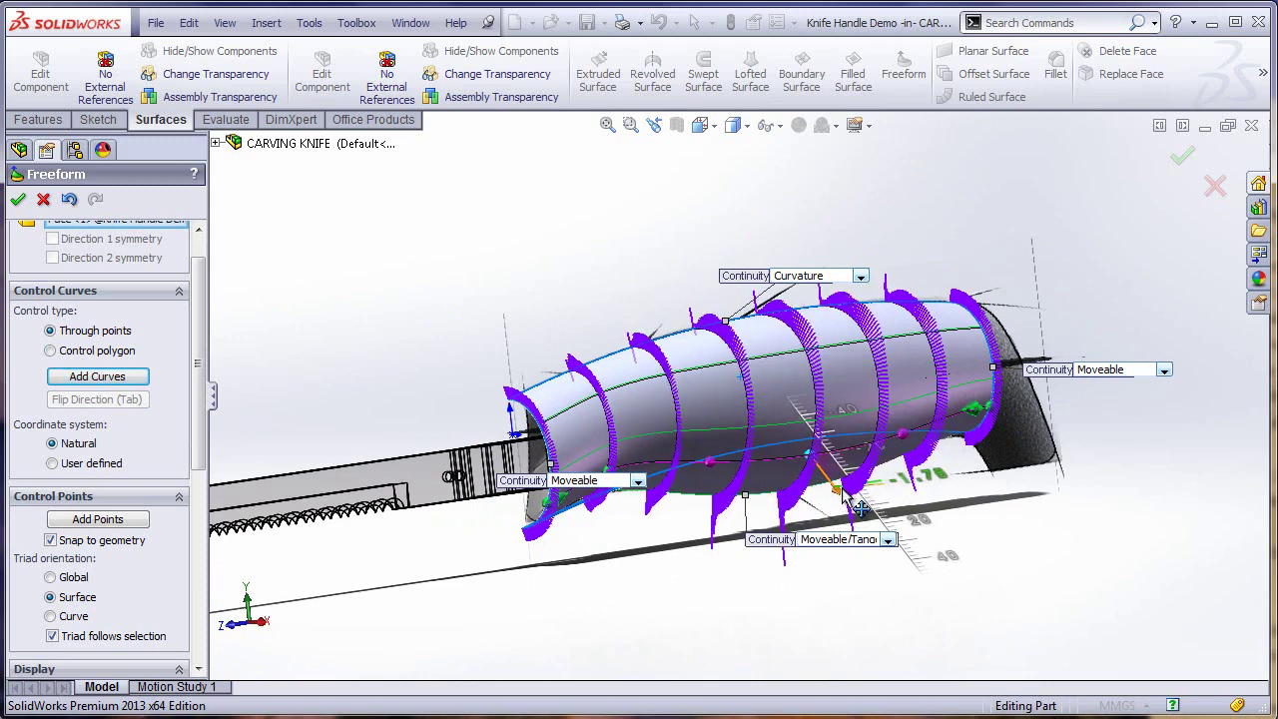
left_click_drag(845, 496, 842, 489)
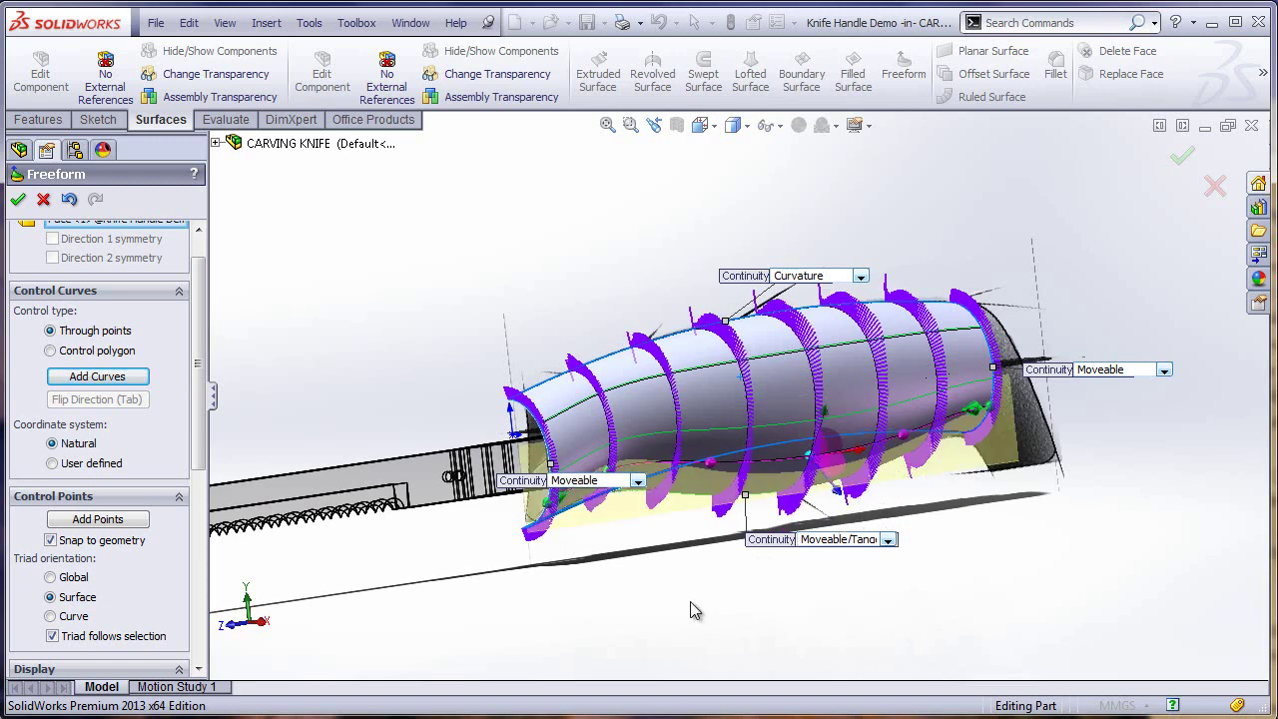
mouse_move(689, 609)
middle_mouse_down()
mouse_move(710, 552)
mouse_move(743, 566)
middle_mouse_up()
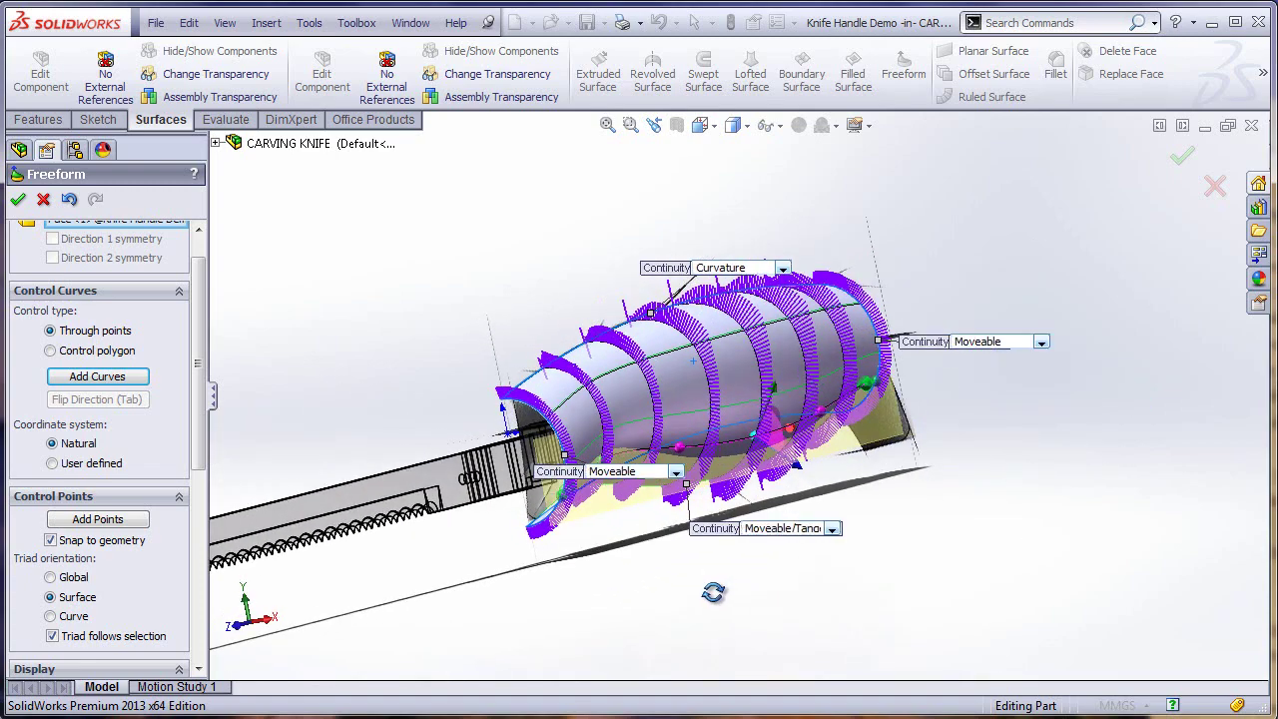
middle_click_drag(744, 566, 708, 602)
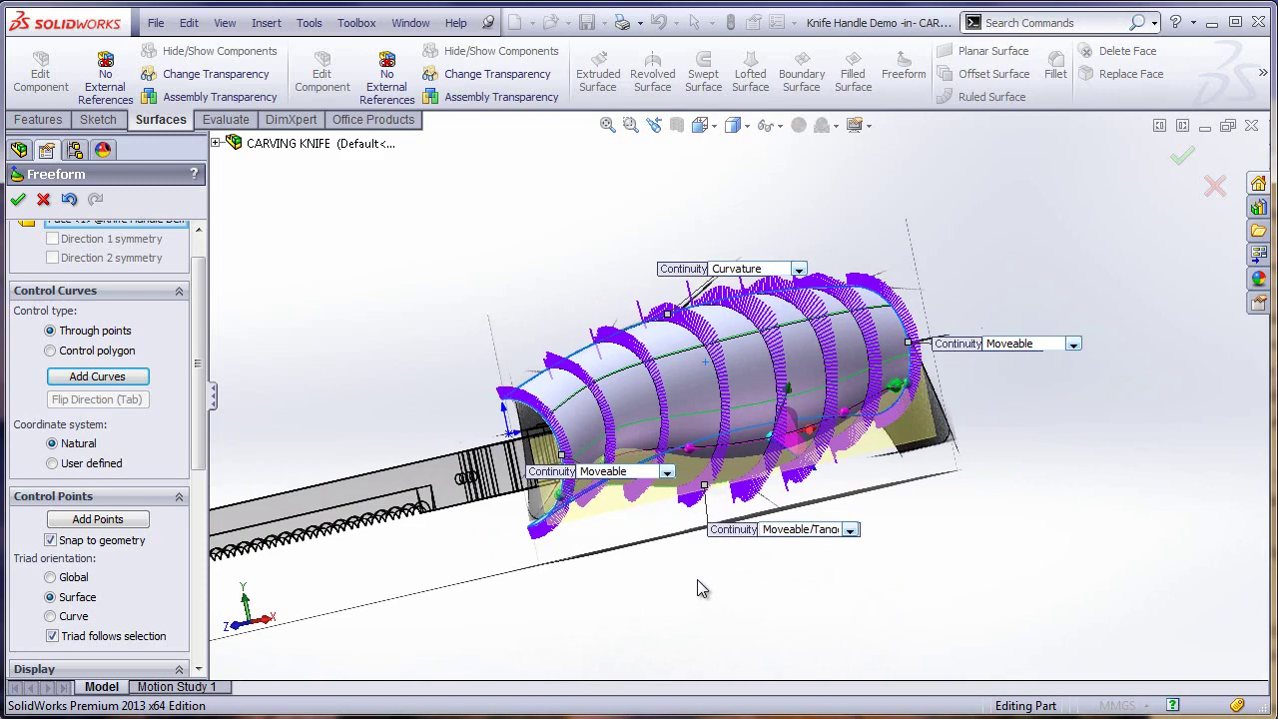
Step: Confirm Freeform1, then select Sketch10 and the handle surface for trimming
left_click(19, 201)
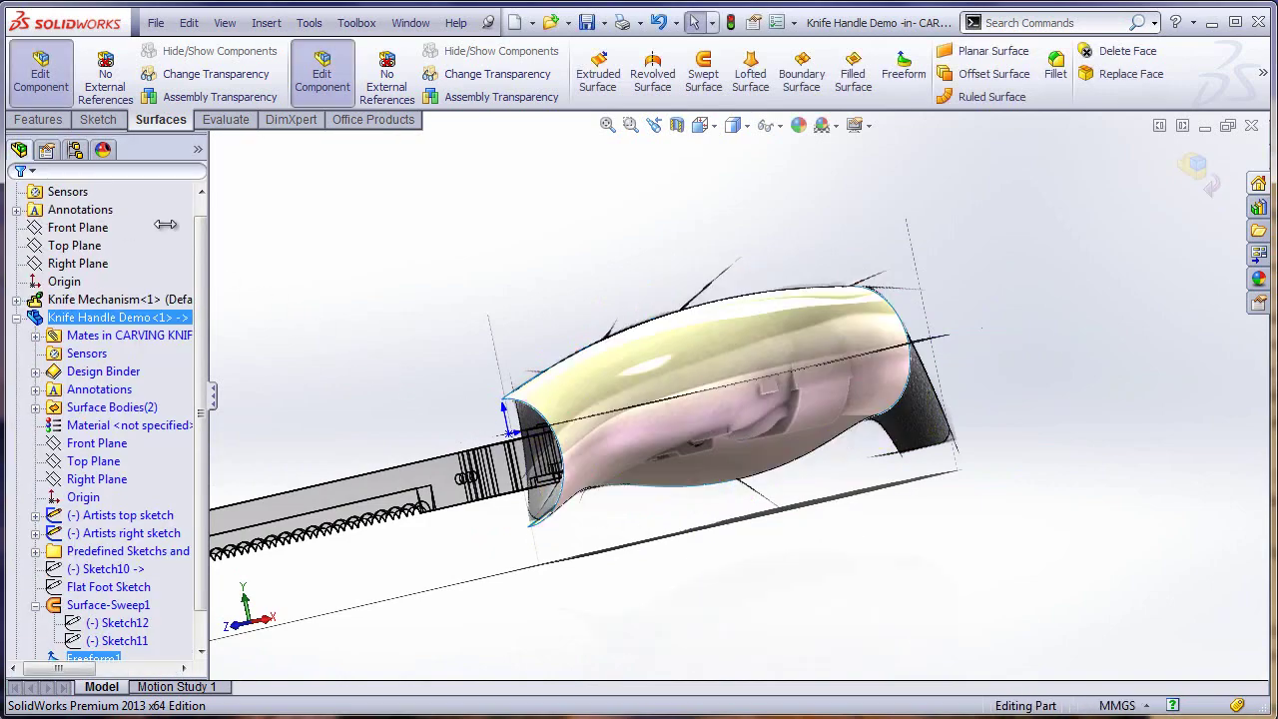
mouse_move(367, 422)
middle_mouse_down()
mouse_move(320, 391)
mouse_move(539, 624)
mouse_move(477, 596)
mouse_move(437, 602)
mouse_move(346, 676)
mouse_move(347, 702)
mouse_move(505, 606)
mouse_move(571, 606)
mouse_move(559, 661)
middle_mouse_up()
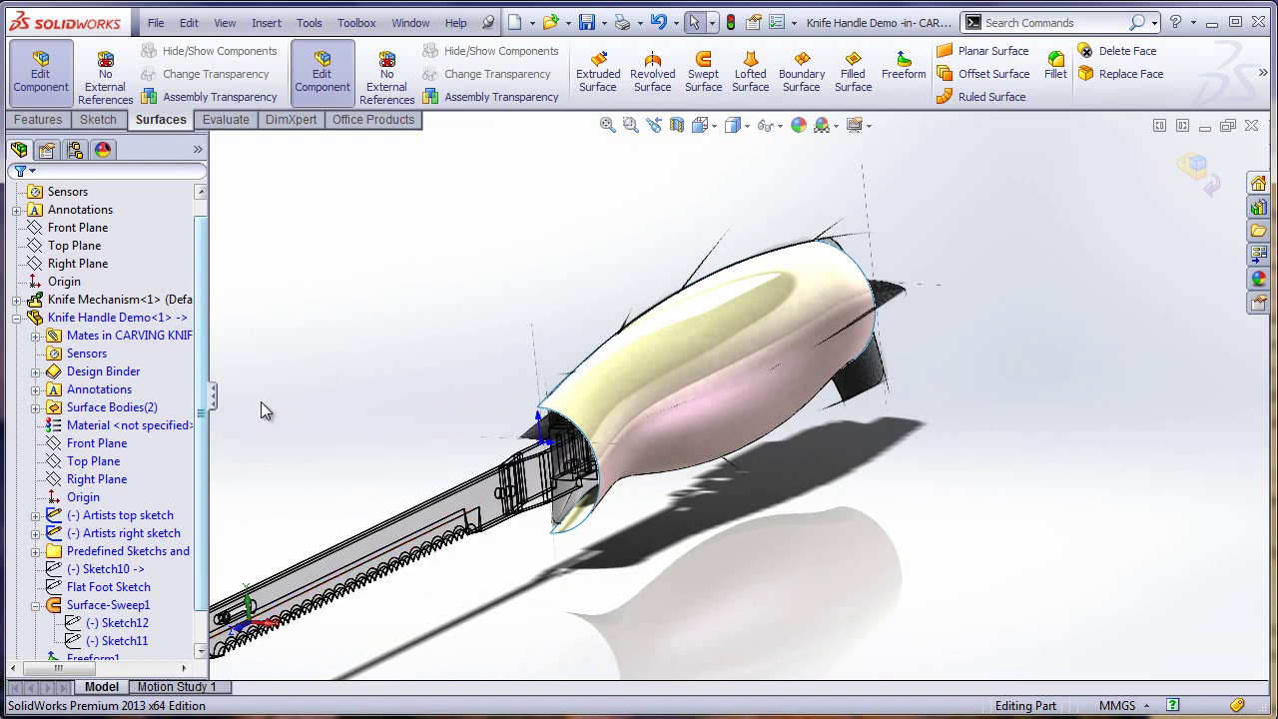
scroll(206, 323, "down", 2)
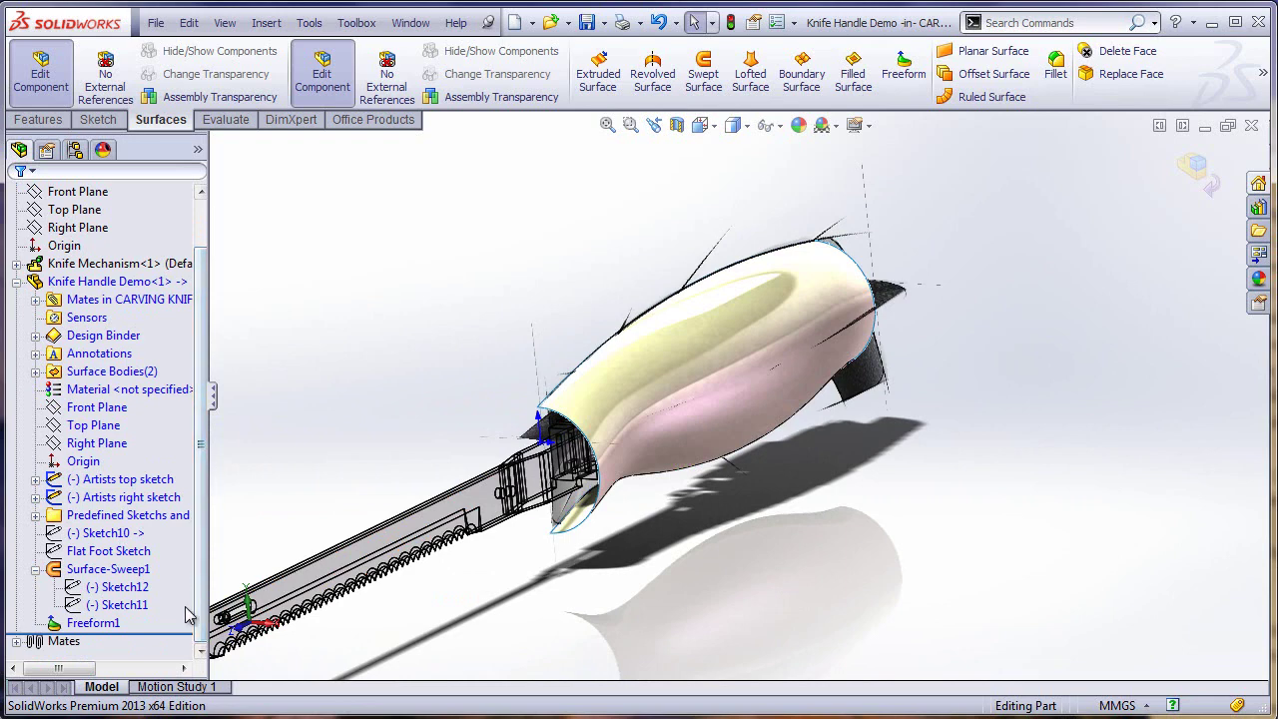
left_click(92, 535)
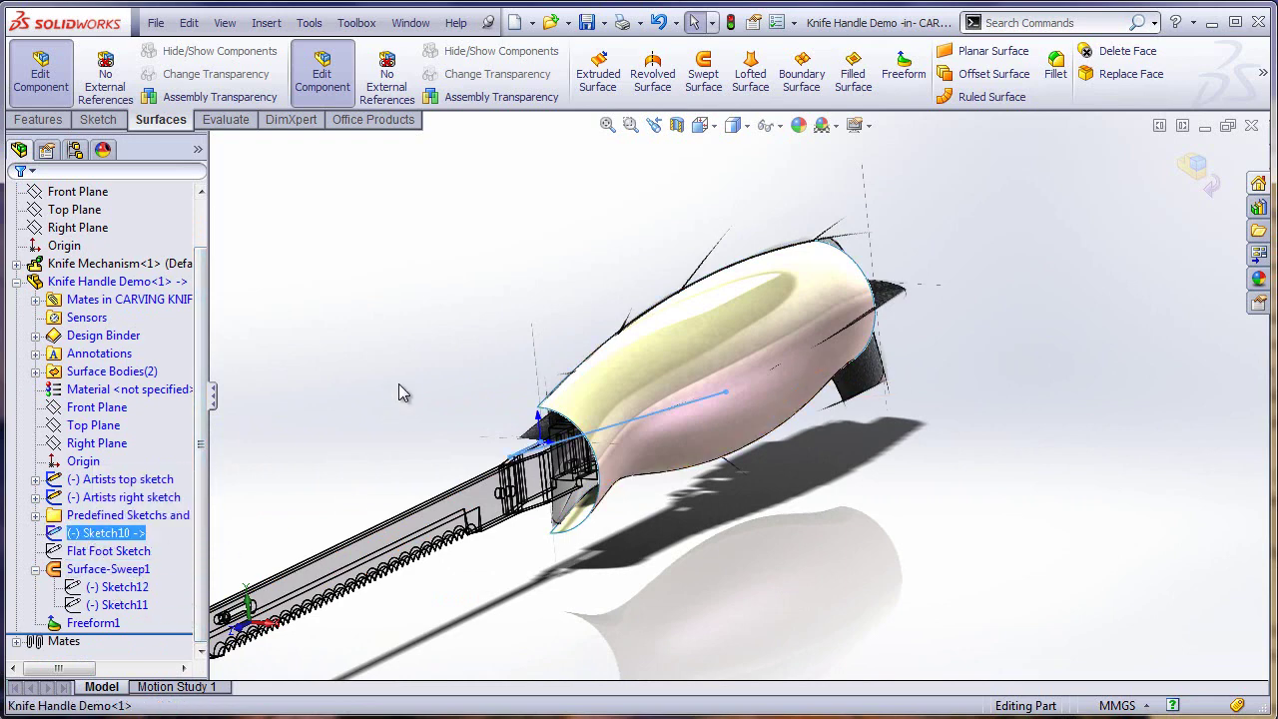
left_click(714, 431)
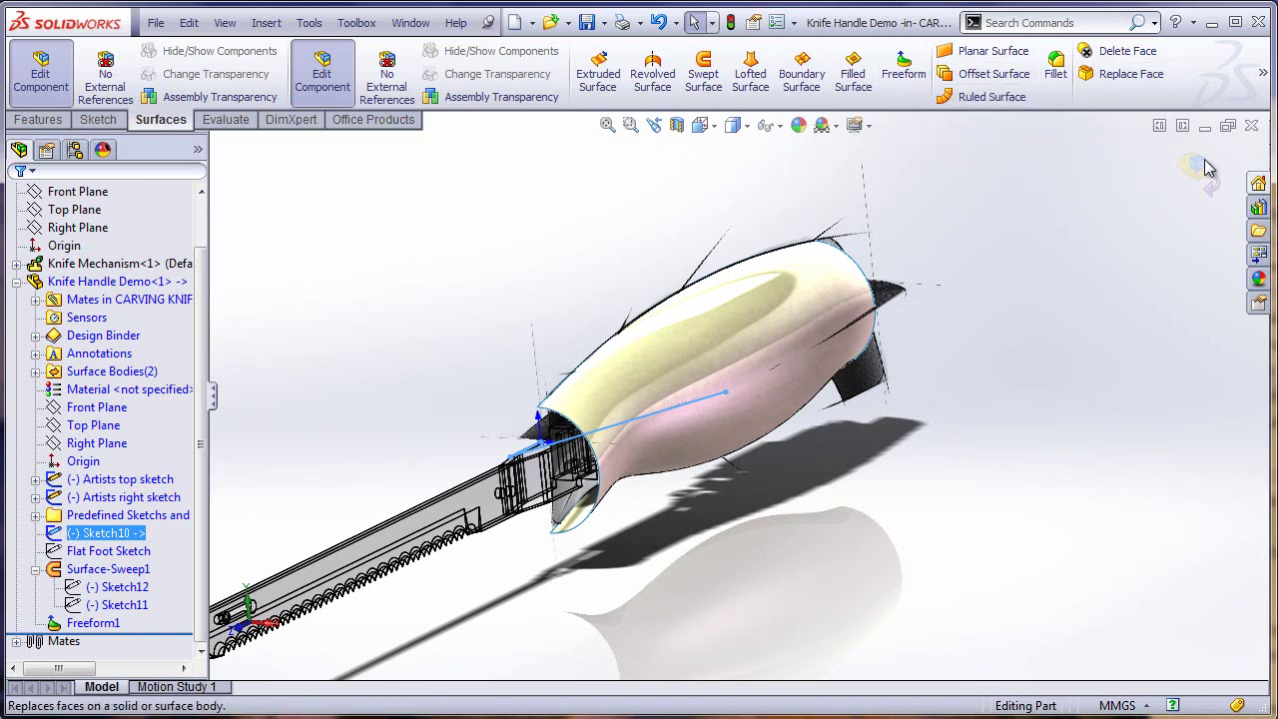
mouse_move(1263, 73)
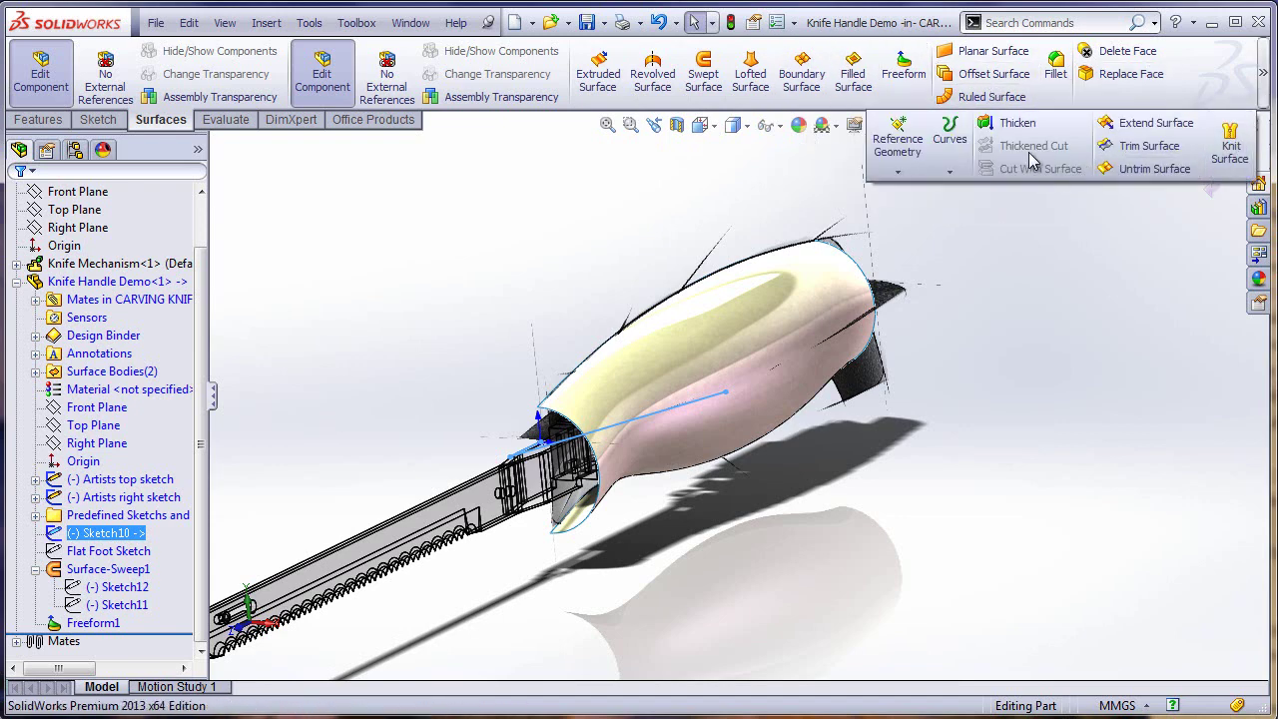
Step: Create Surface-Trim1 with Sketch10 as trim tool, removing the front region, and inspect it
left_click(1149, 146)
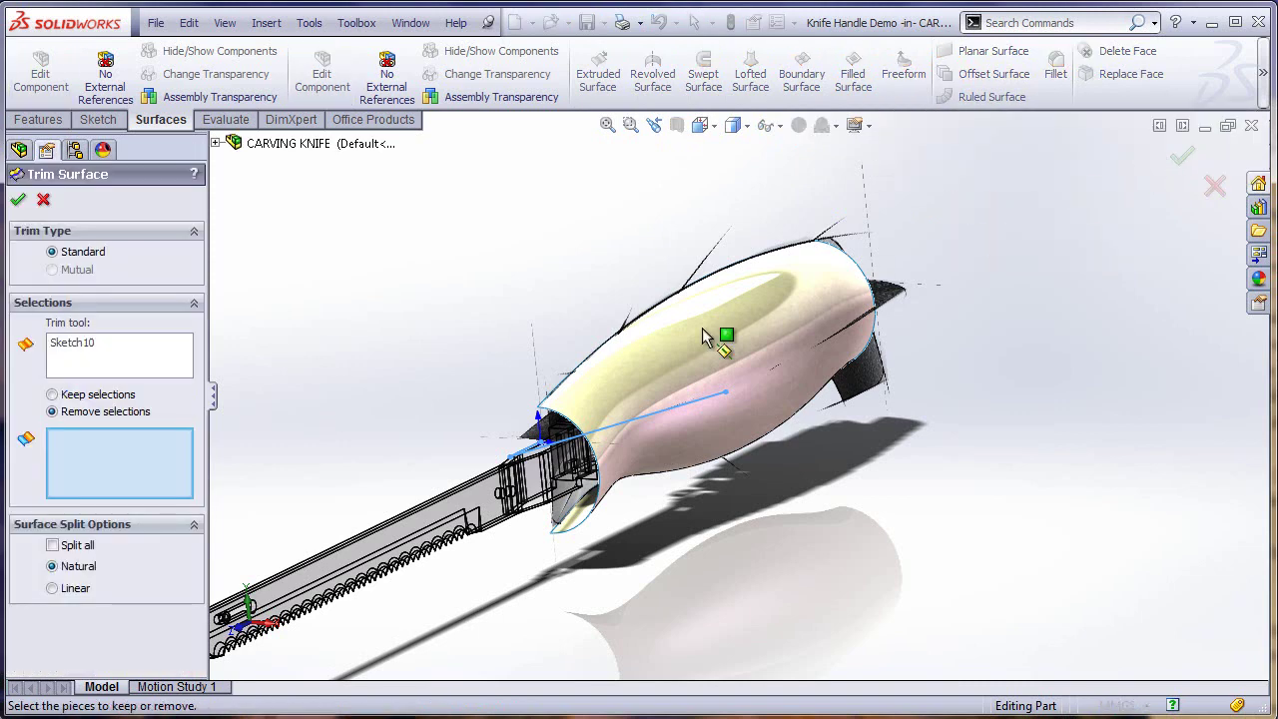
left_click(100, 360)
left_click(72, 455)
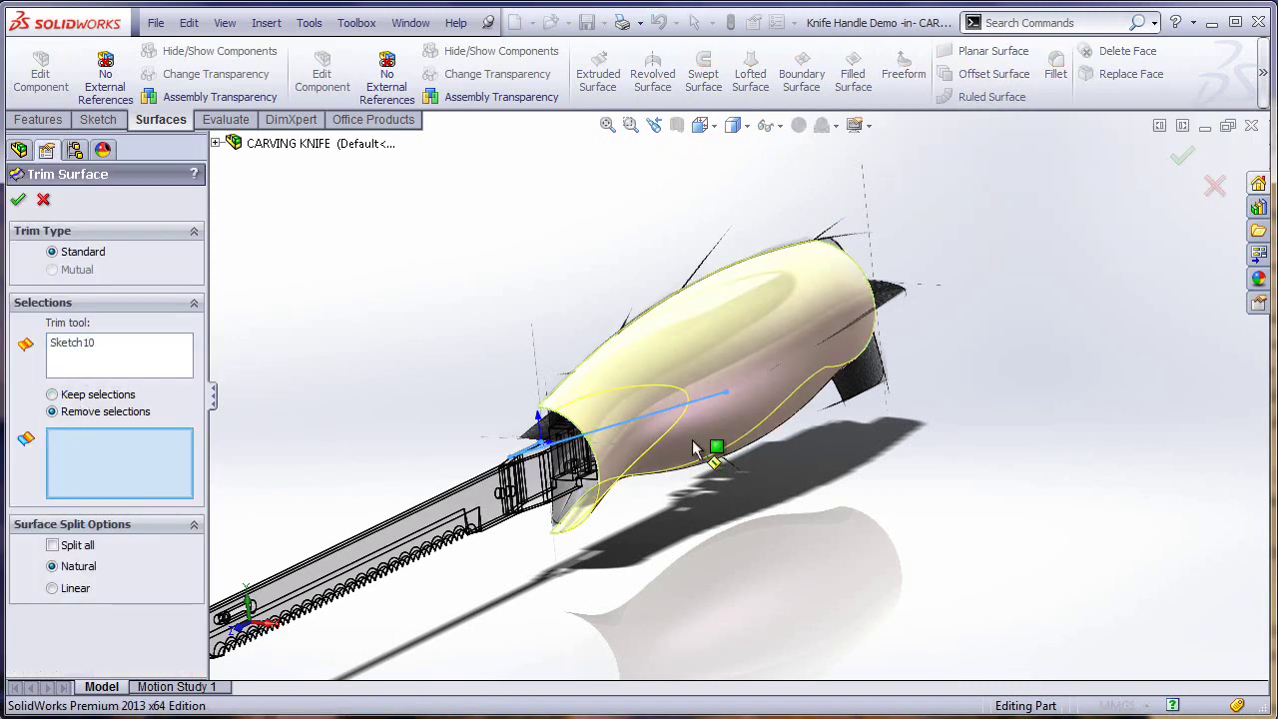
left_click(642, 439)
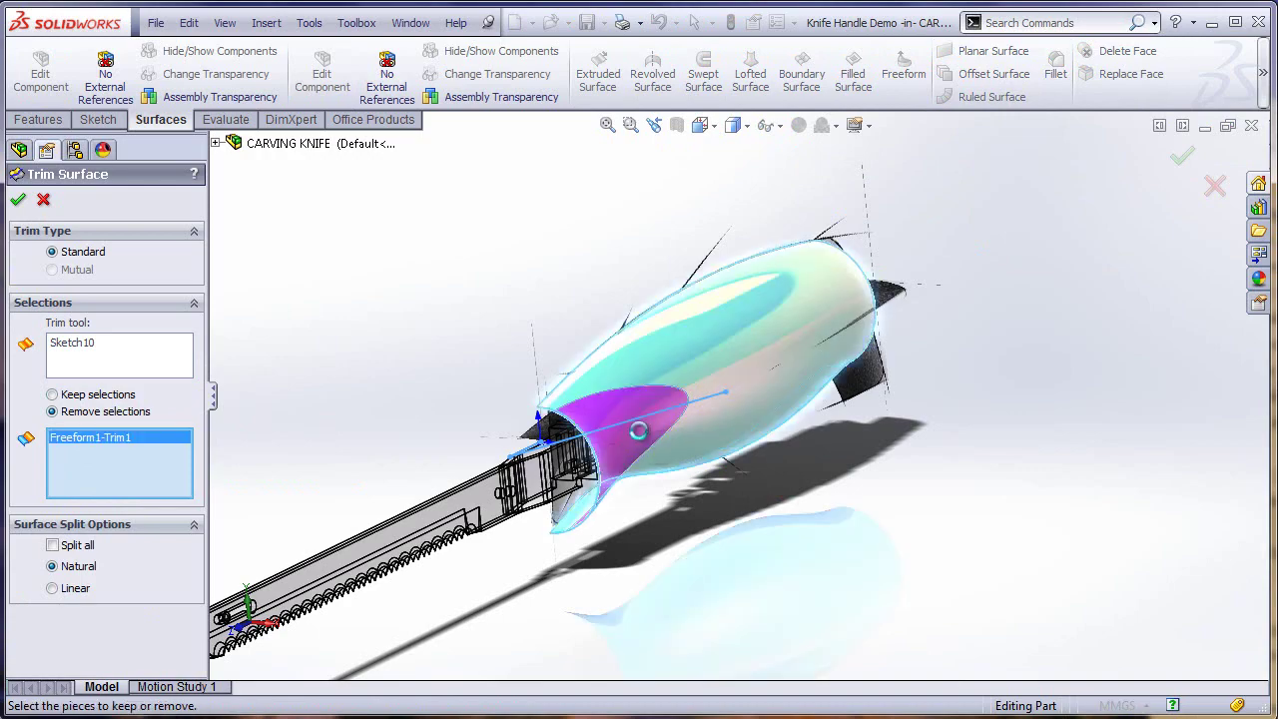
key("Return")
left_click(440, 386)
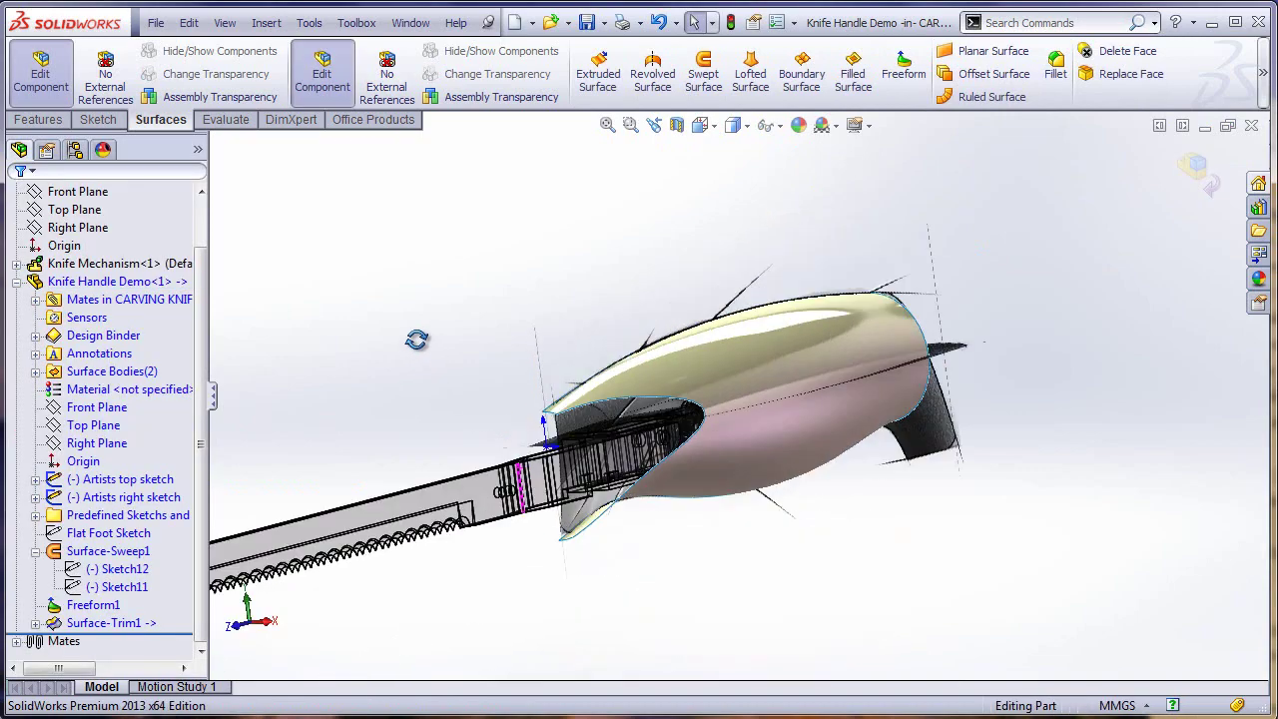
mouse_move(439, 387)
middle_mouse_down()
mouse_move(406, 345)
mouse_move(474, 487)
middle_mouse_up()
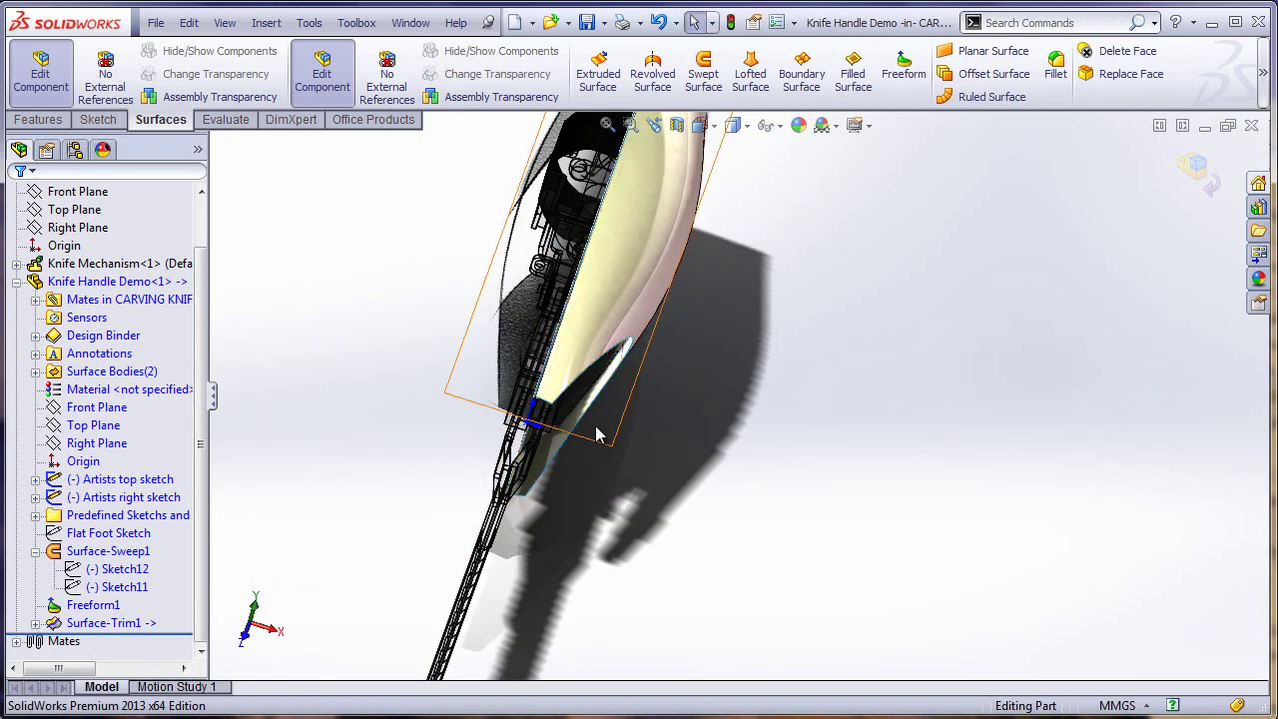
mouse_move(662, 518)
middle_mouse_down()
mouse_move(394, 305)
mouse_move(312, 217)
middle_mouse_up()
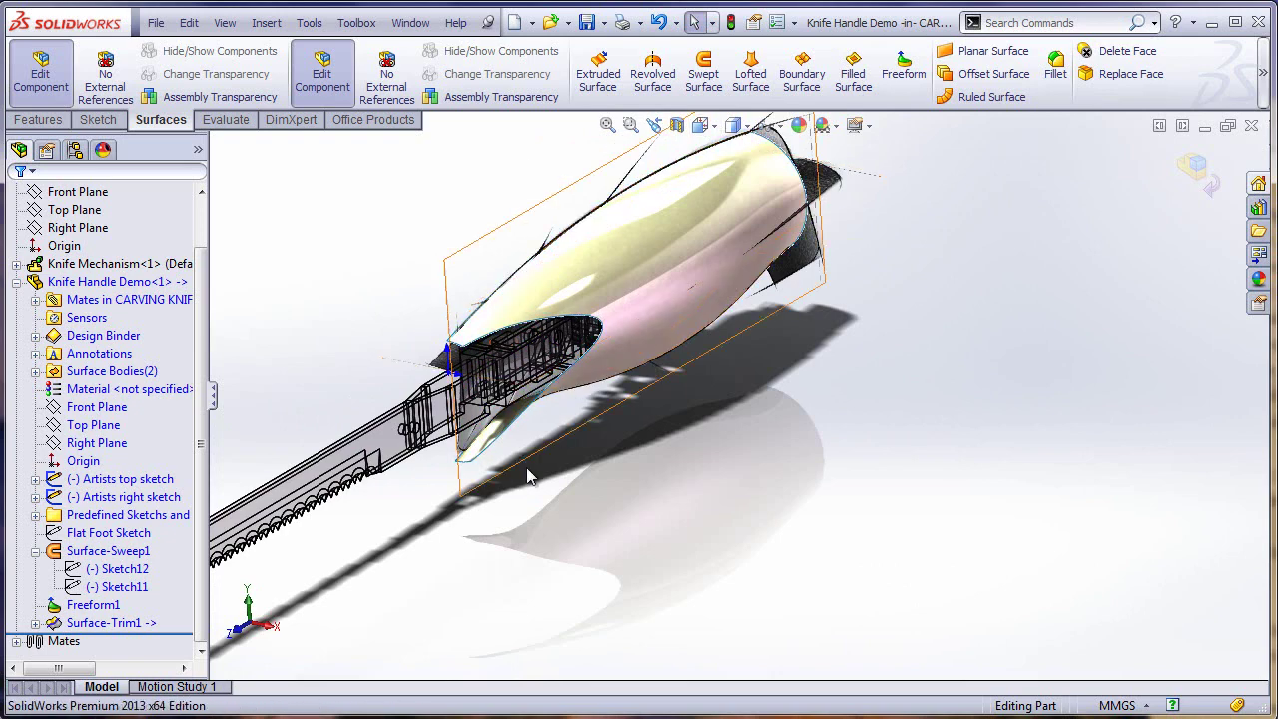
Step: Create Surface-Fill1 bounded by the trimmed opening's edge with Merge result enabled
left_click(852, 74)
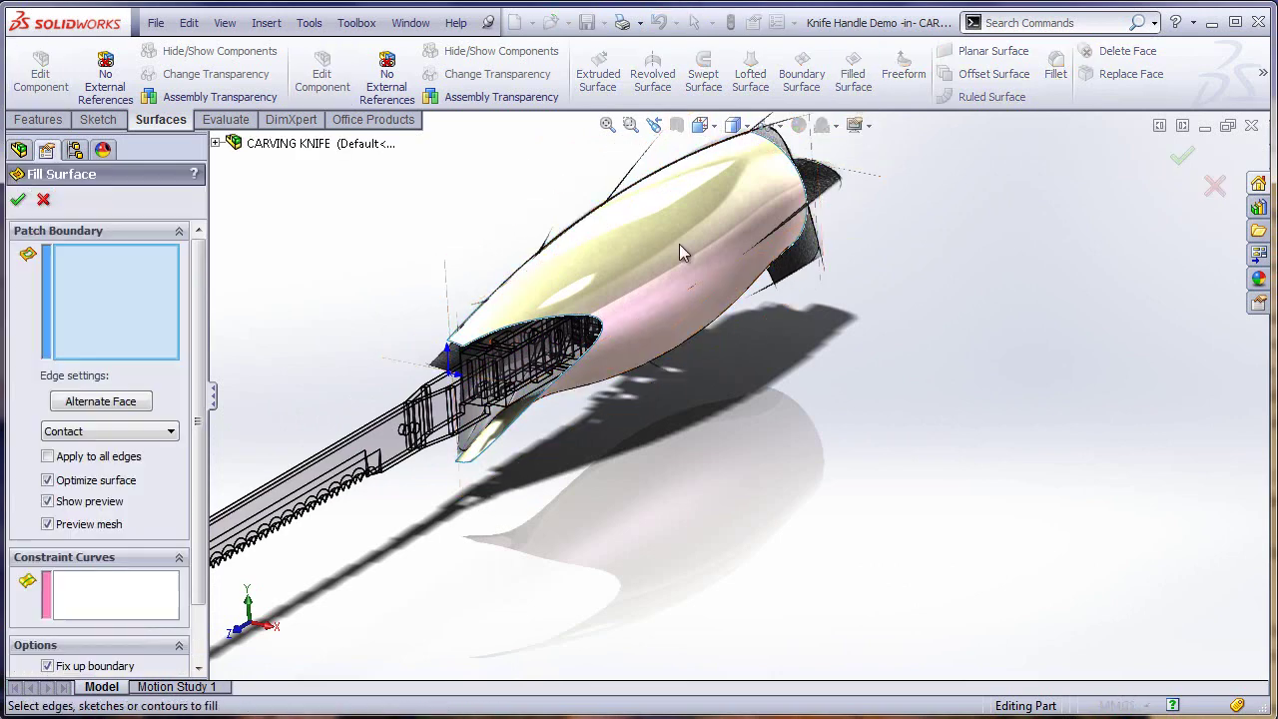
left_click(508, 333)
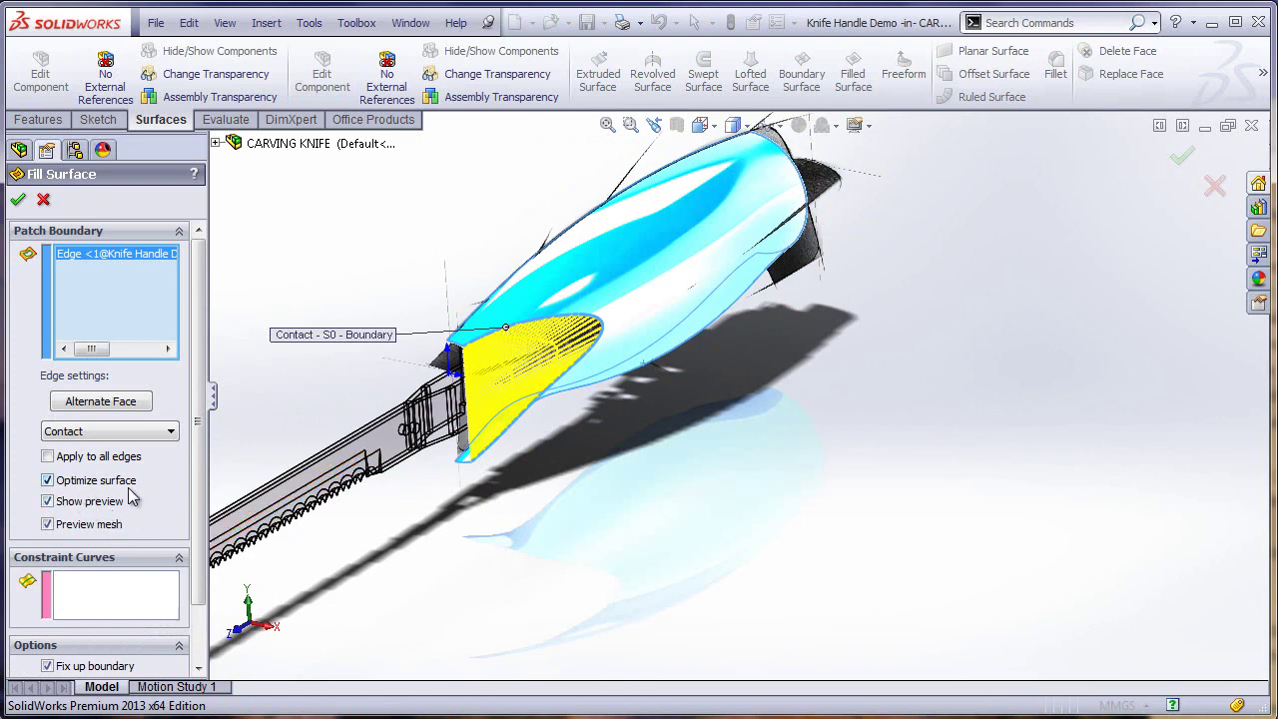
scroll(197, 479, "down", 2)
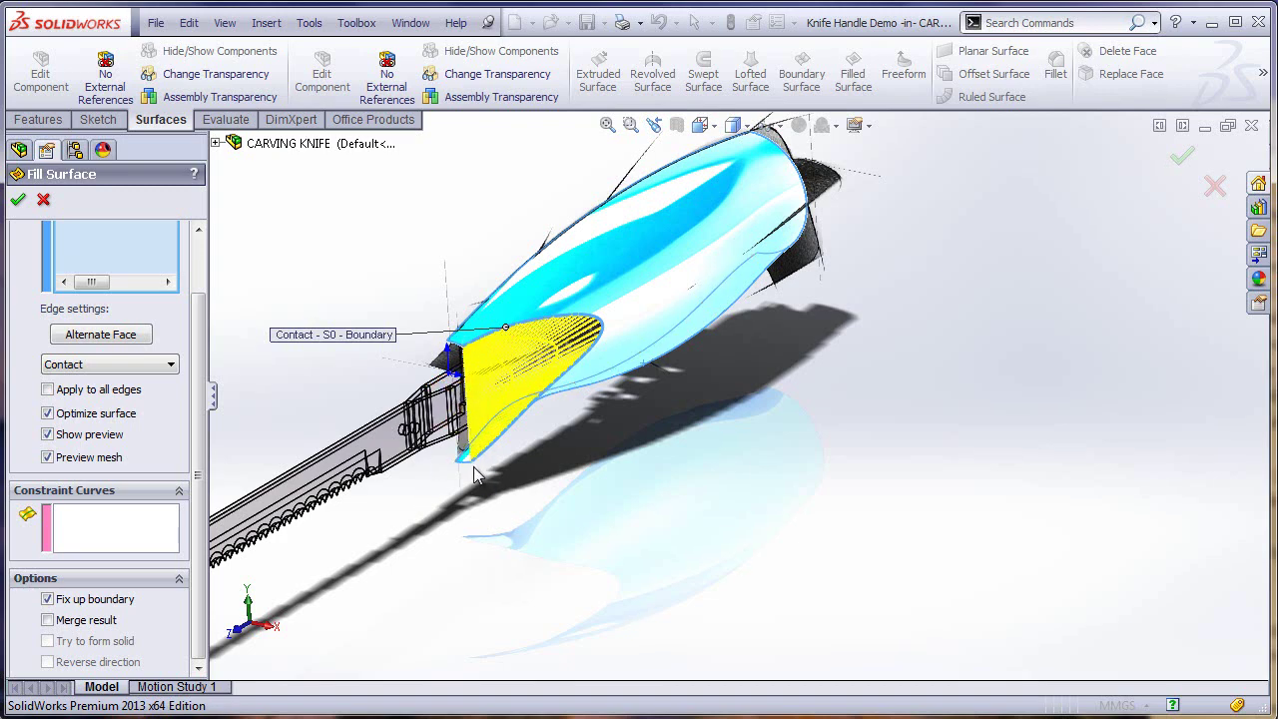
left_click(48, 621)
left_click(18, 201)
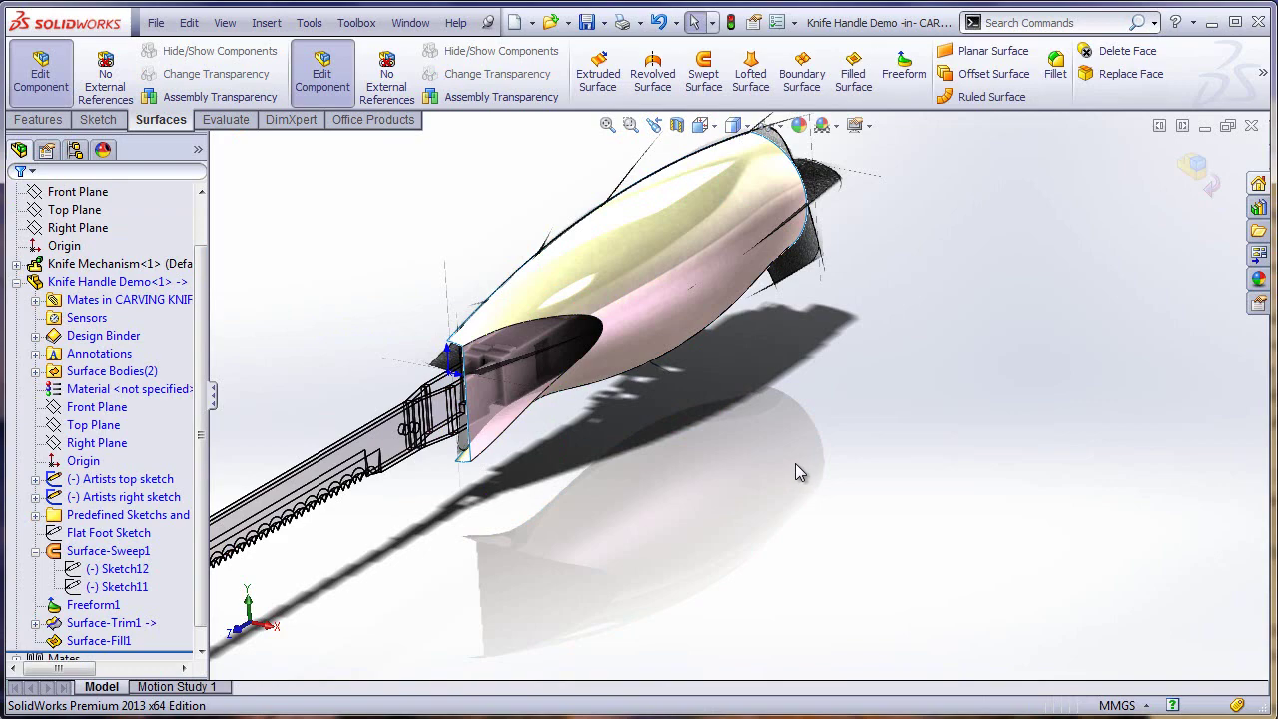
Step: Hide the Artists top and right sketches and orbit around the bare handle surface
mouse_move(740, 476)
middle_mouse_down()
mouse_move(745, 490)
mouse_move(741, 467)
mouse_move(865, 235)
middle_mouse_up()
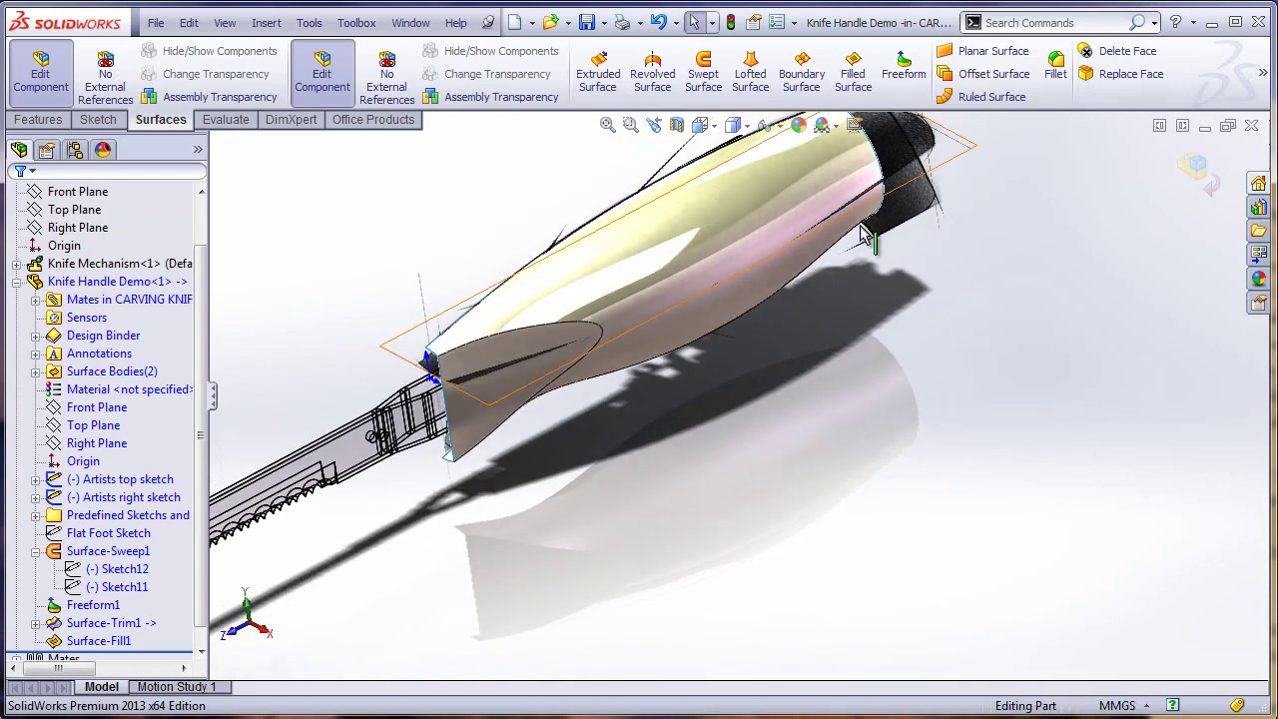
scroll(195, 300, "up", 1)
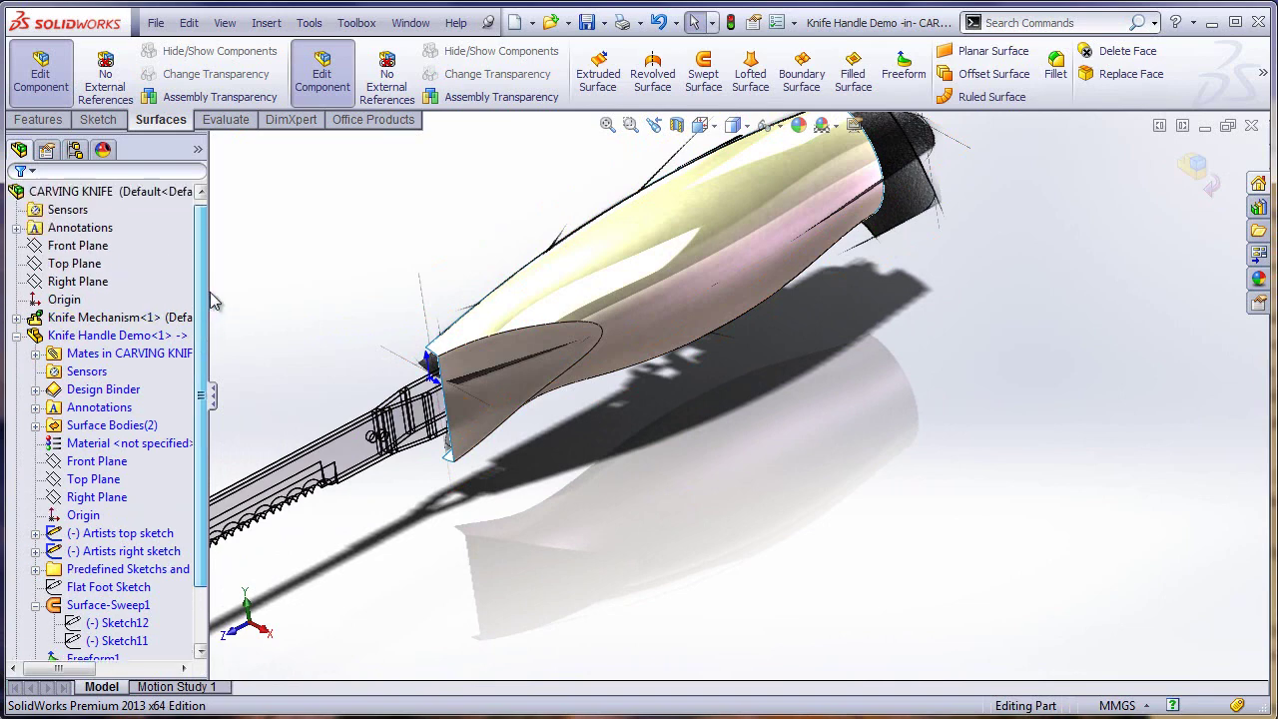
left_click(130, 534)
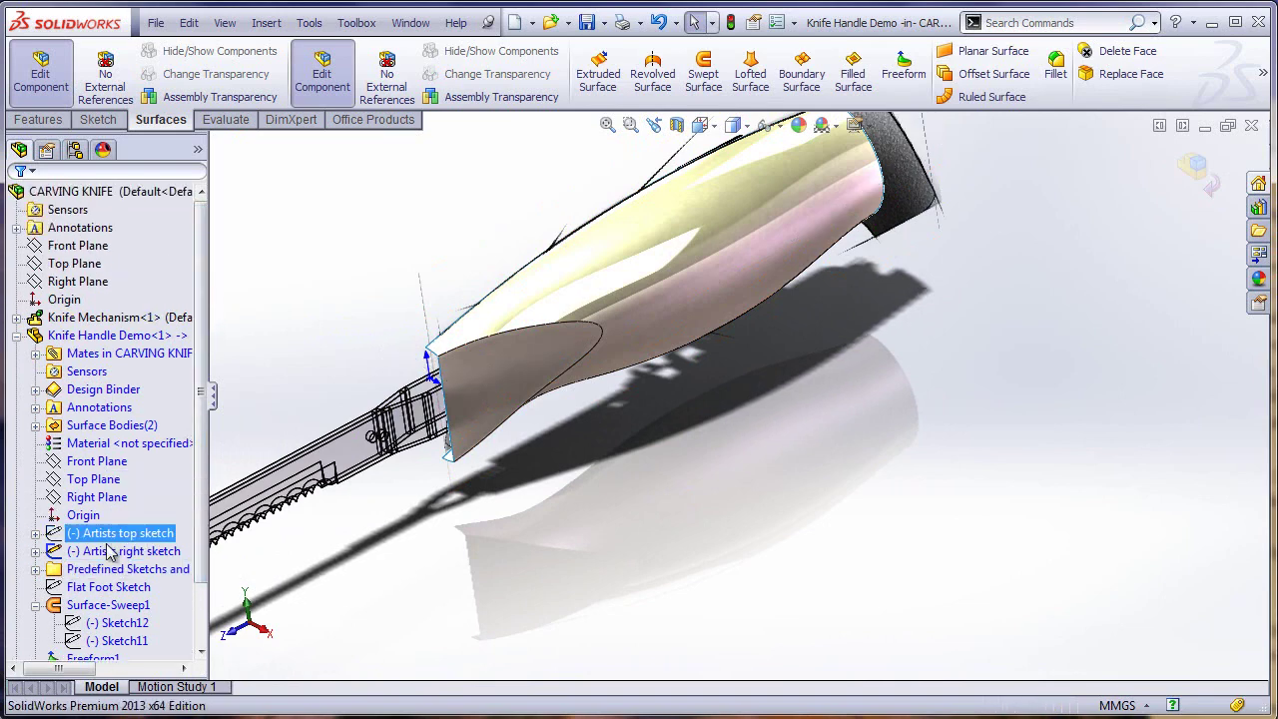
left_click(112, 552, "ctrl")
left_click(118, 517)
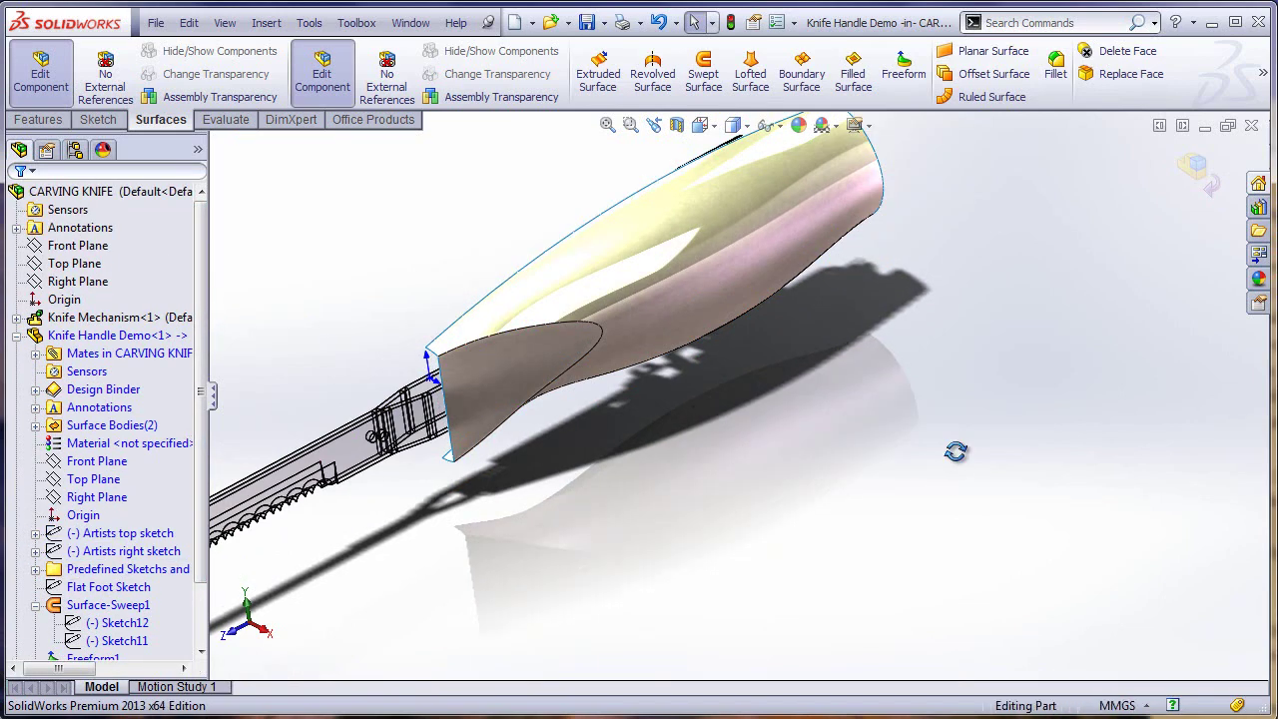
middle_click_drag(956, 452, 861, 422)
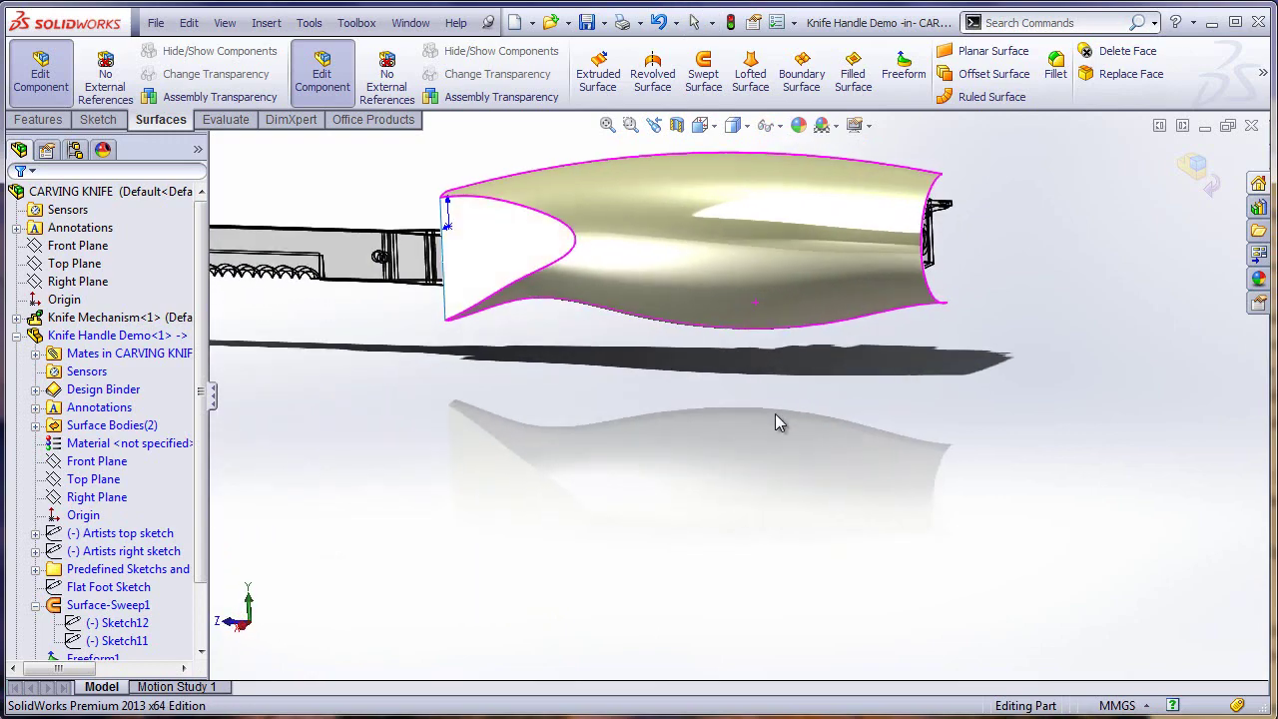
middle_click_drag(778, 422, 744, 417)
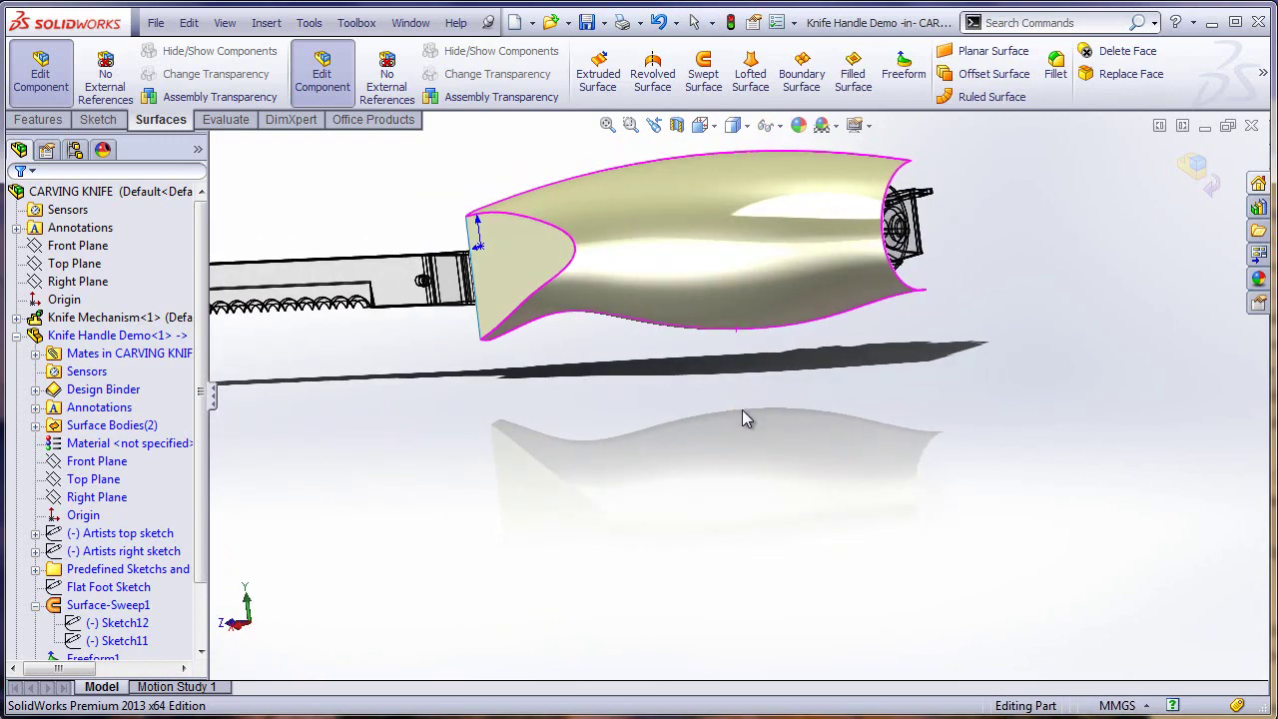
mouse_move(713, 436)
middle_mouse_down()
mouse_move(841, 501)
mouse_move(335, 562)
middle_mouse_up()
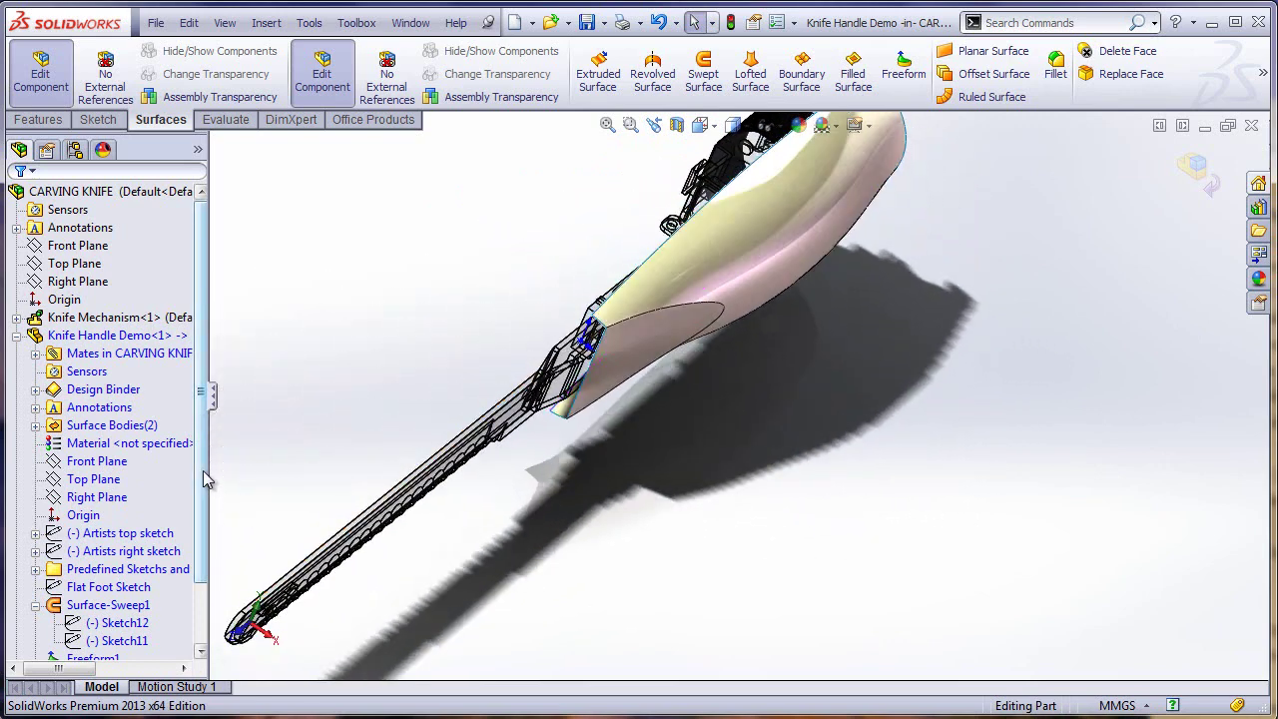
scroll(205, 527, "down", 1)
Step: Mirror the Surface-Fill1 body about the Right Plane to create Mirror1
left_click(125, 445)
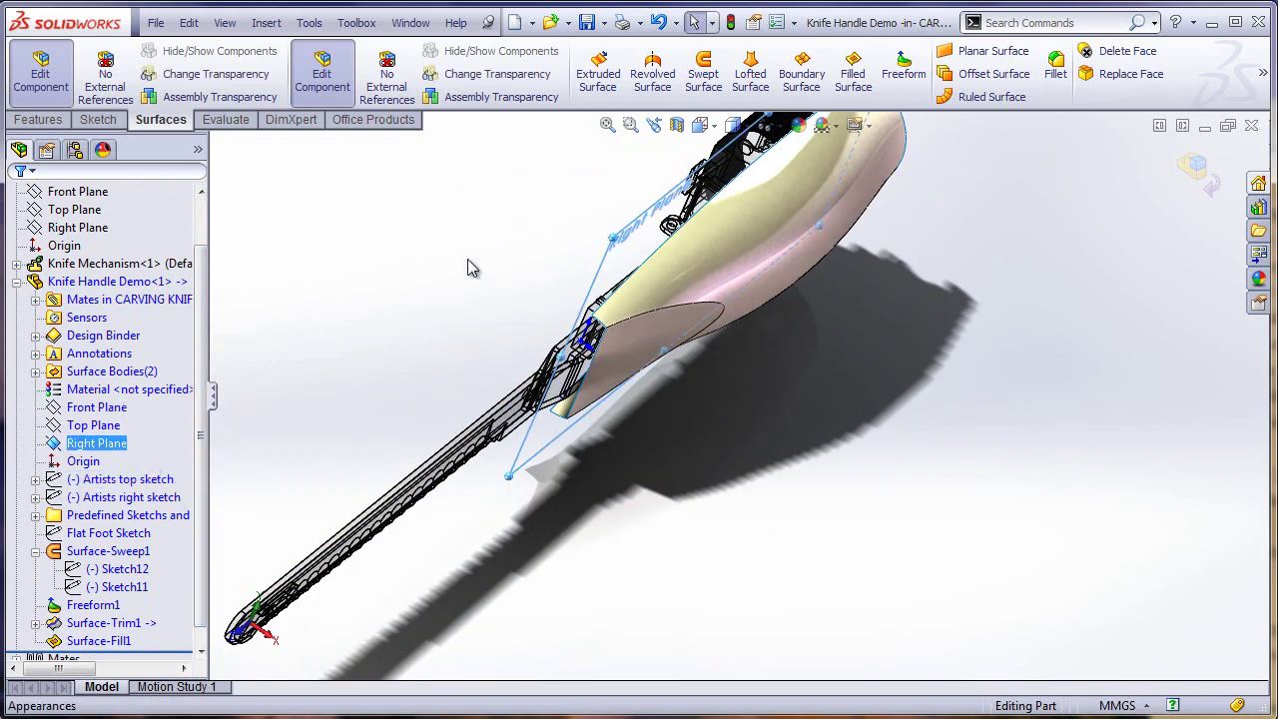
key("s")
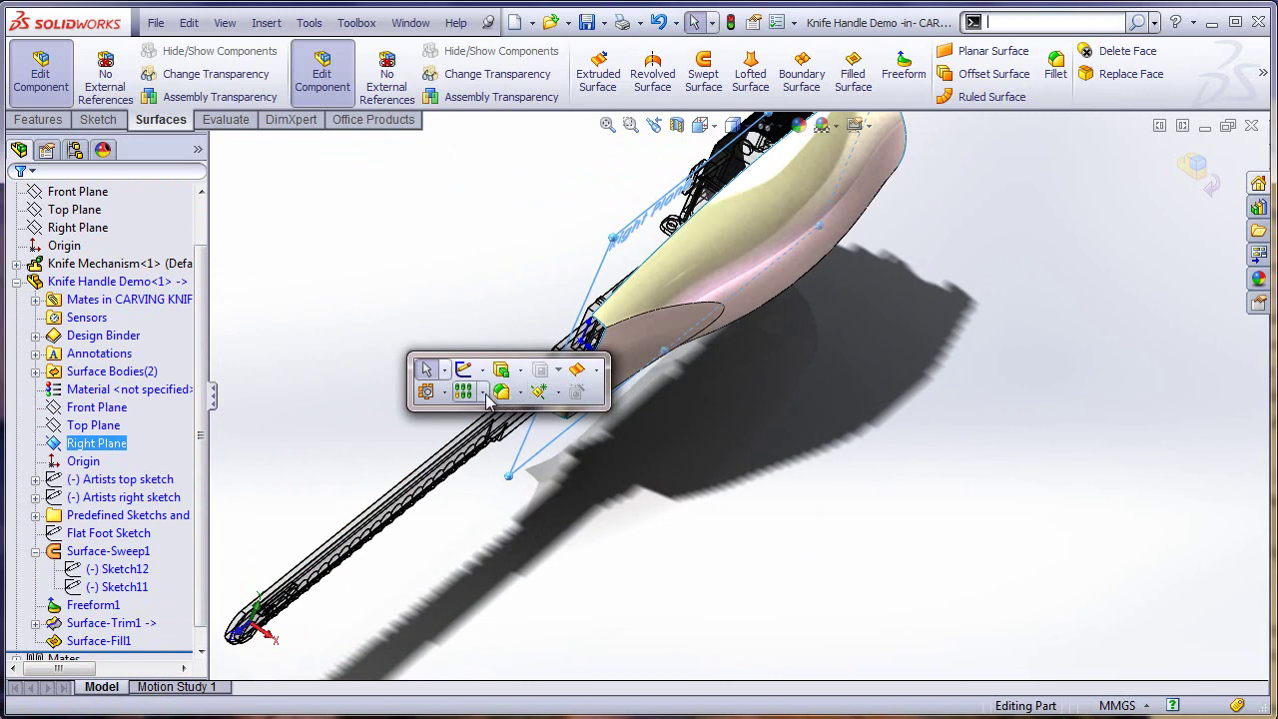
left_click(482, 392)
left_click(504, 455)
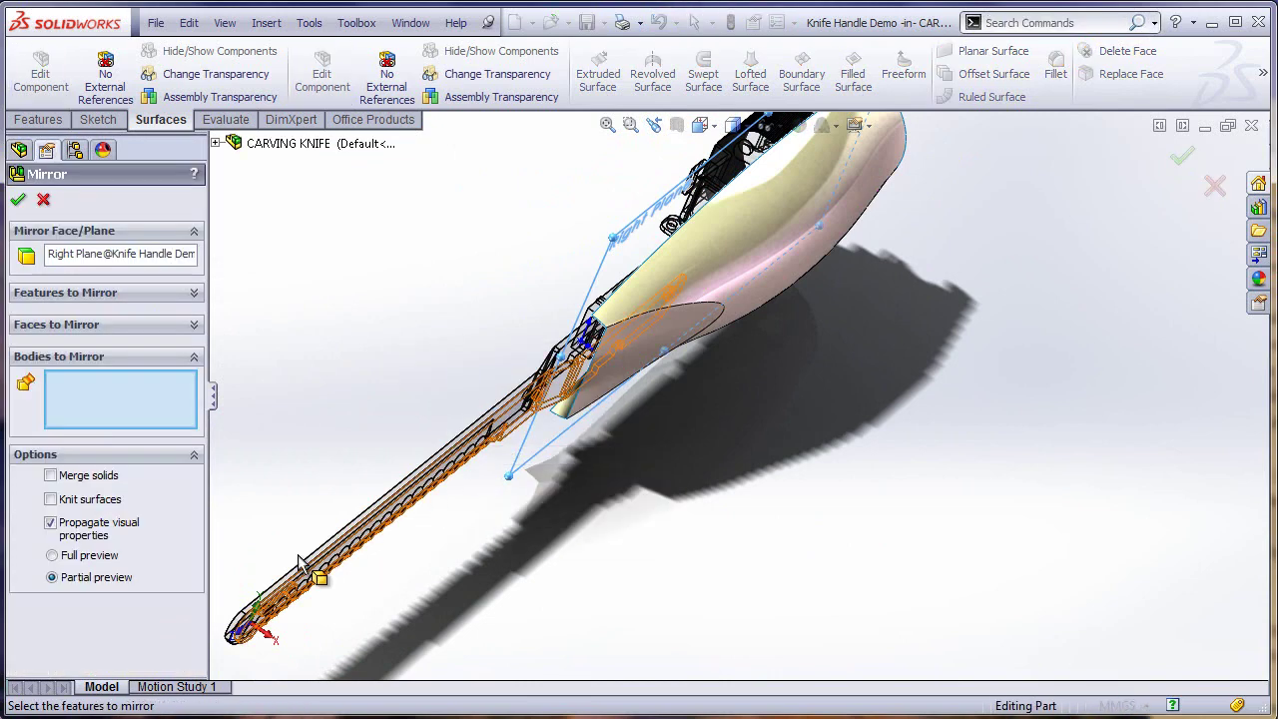
left_click(709, 318)
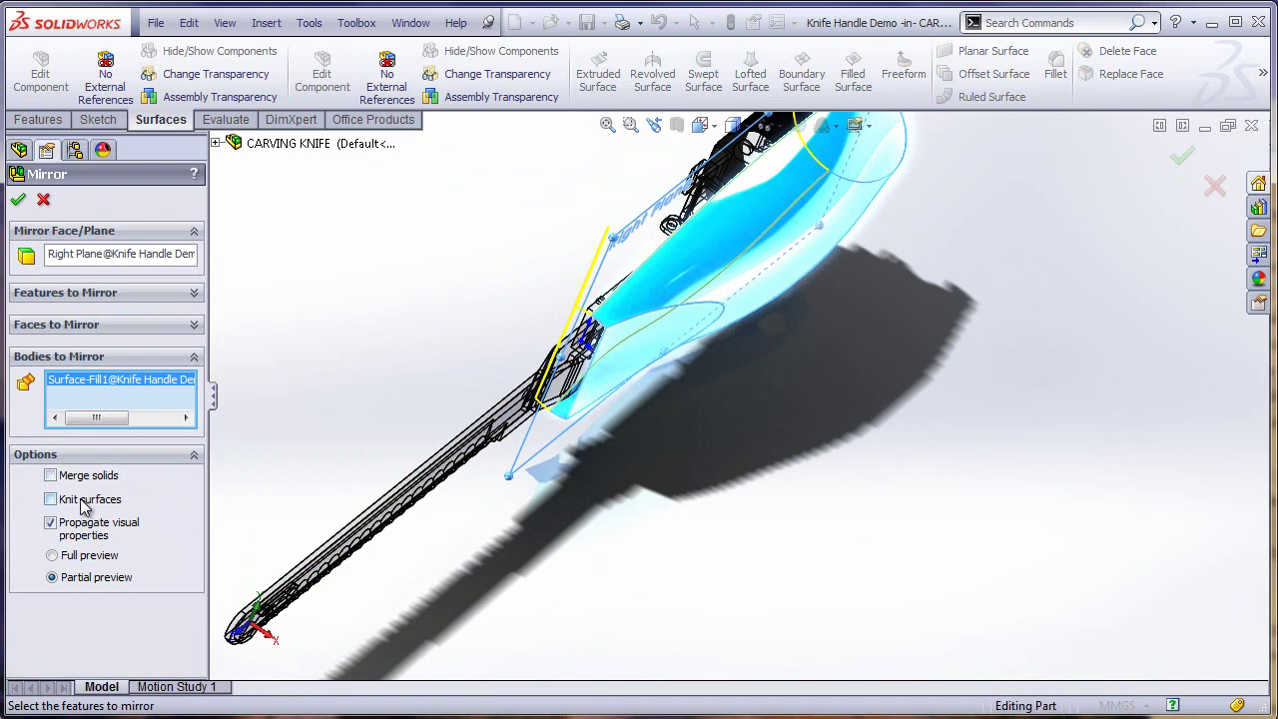
left_click(17, 200)
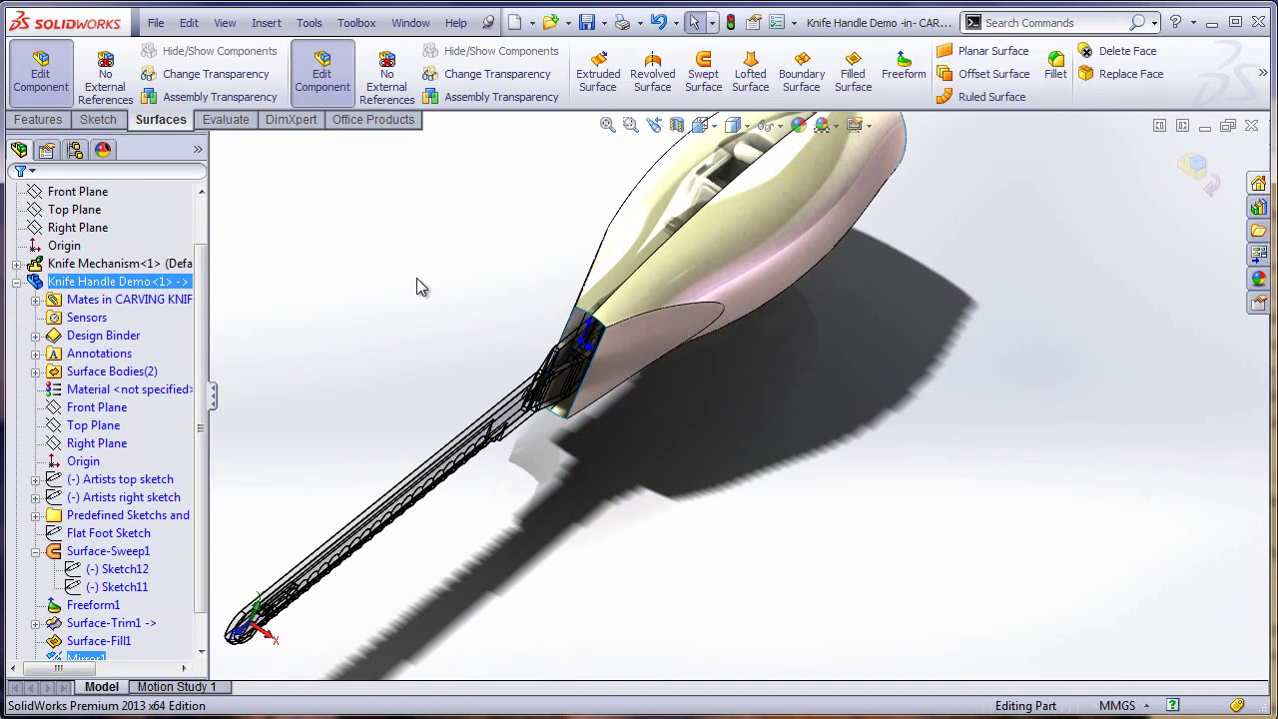
Step: Open the Knife Handle Demo part in its own window from the Surface Bodies folder
left_click(35, 370)
left_click(104, 407)
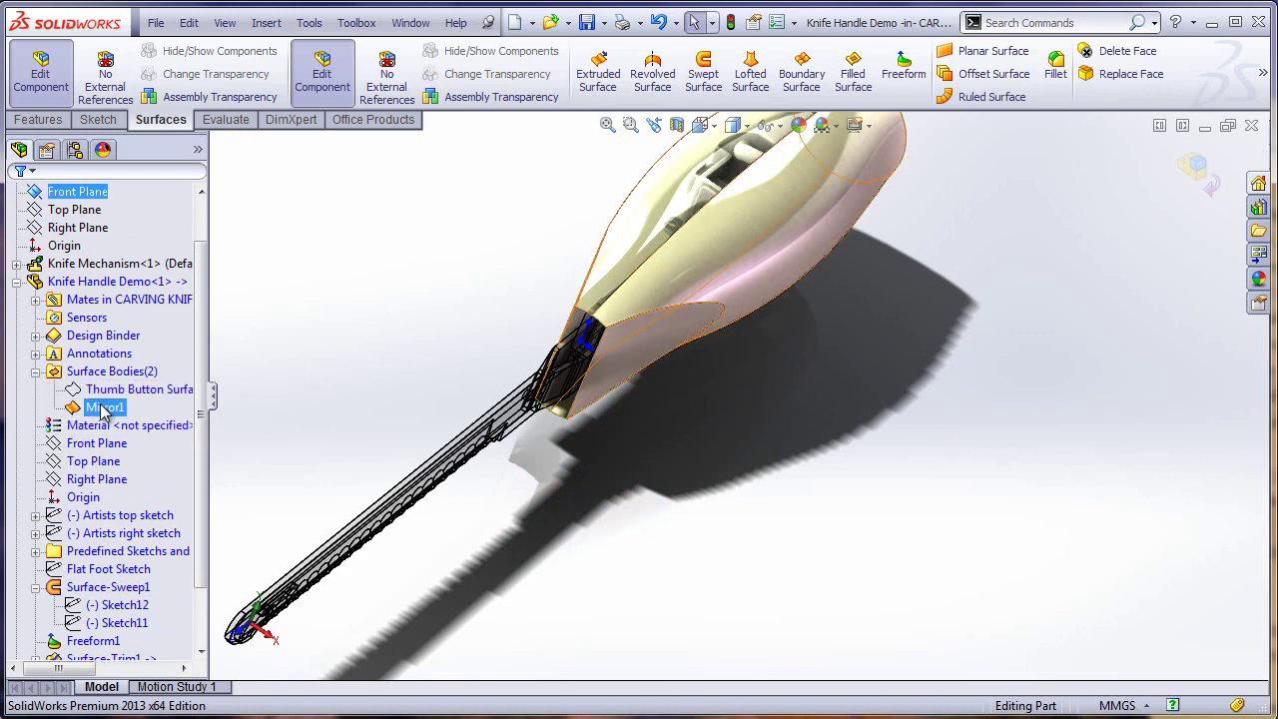
left_click(858, 494)
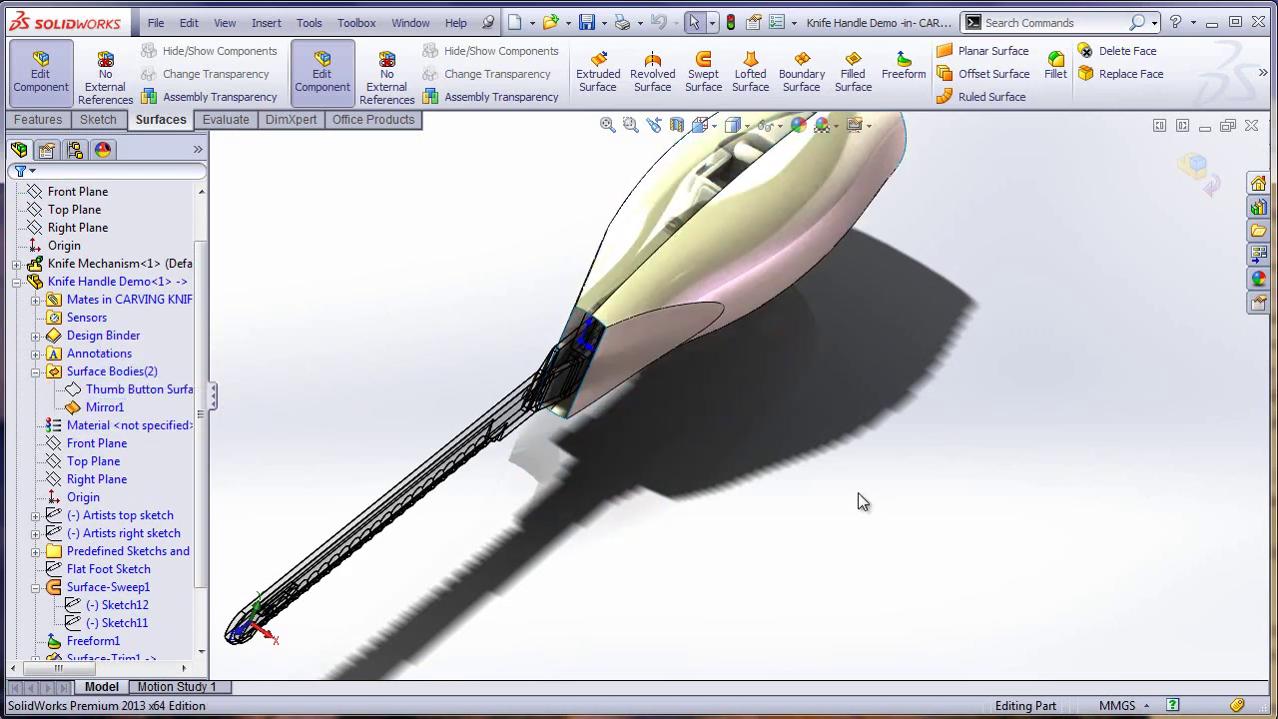
right_click(100, 281)
left_click(101, 231)
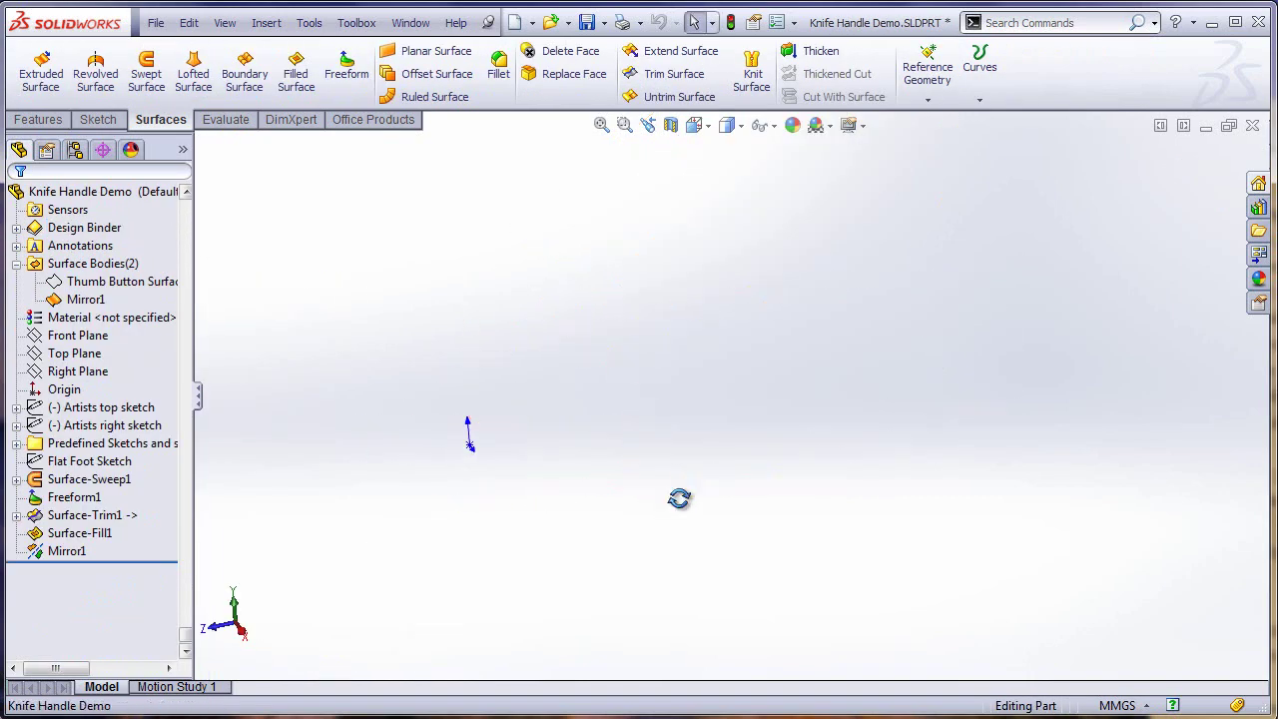
middle_click_drag(679, 499, 711, 519)
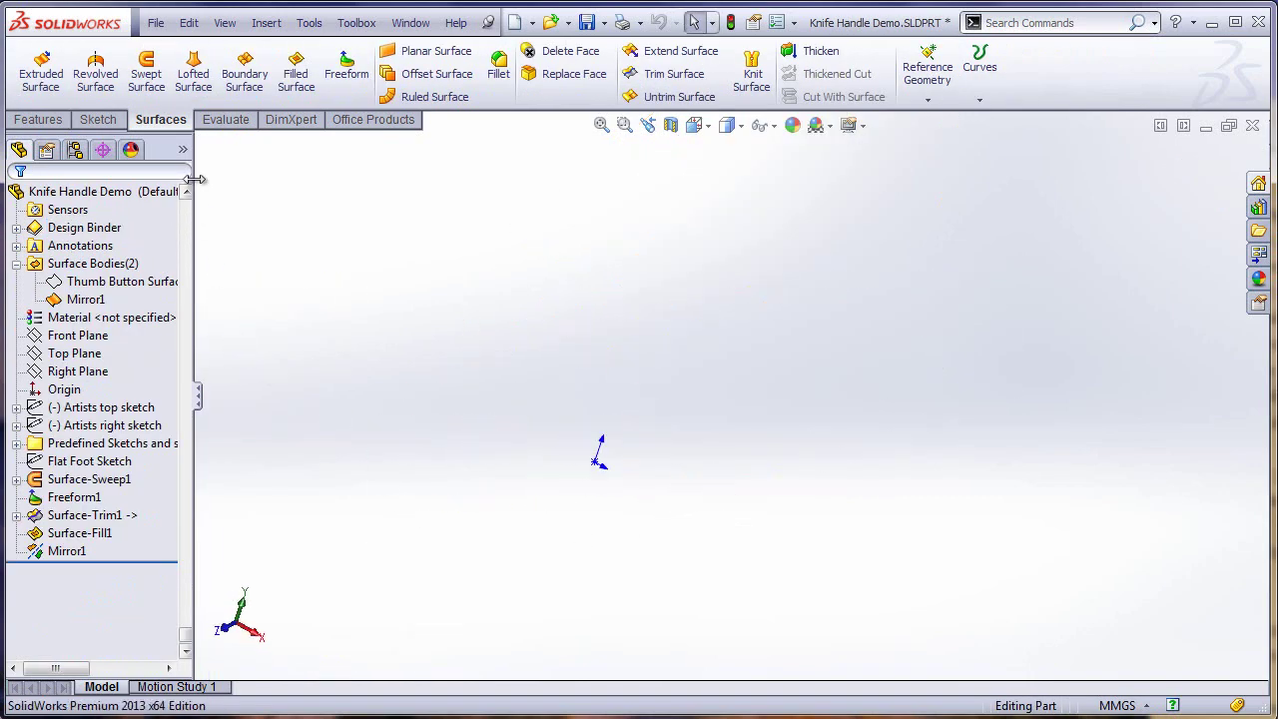
Step: Review the part's appearance options in the Display Pane, then orbit to a side-on view
left_click(184, 151)
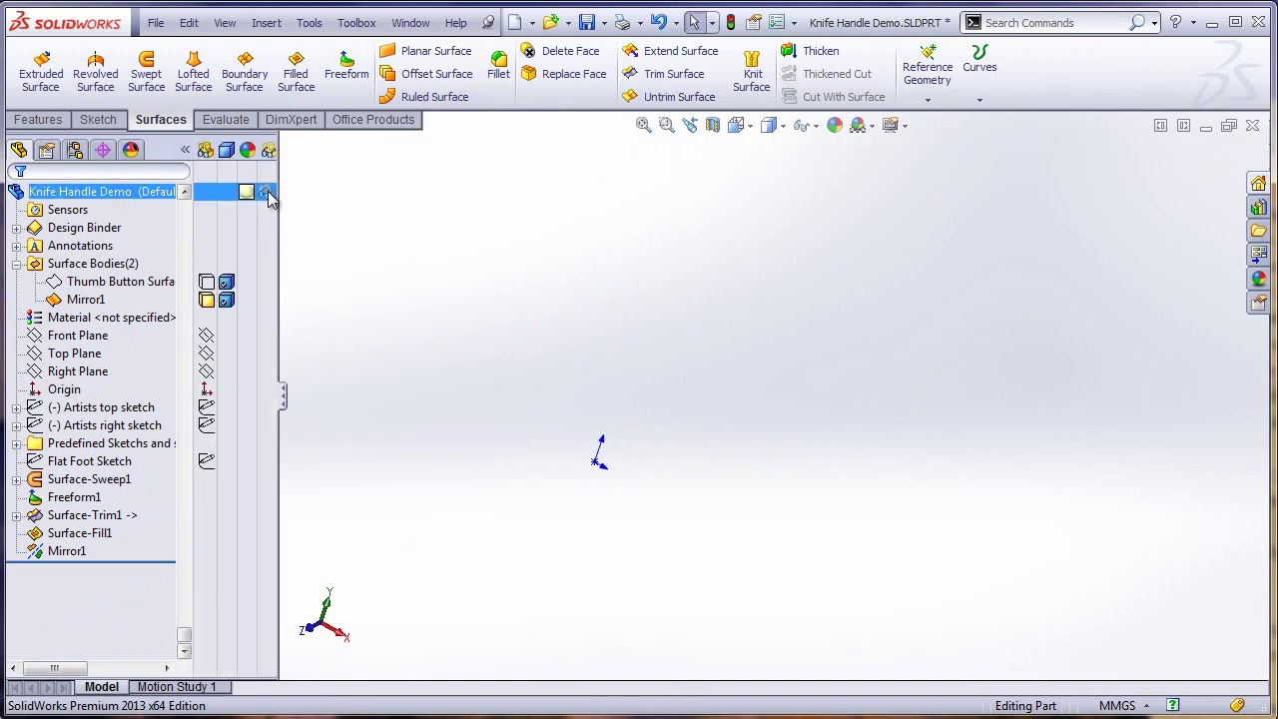
left_click(267, 193)
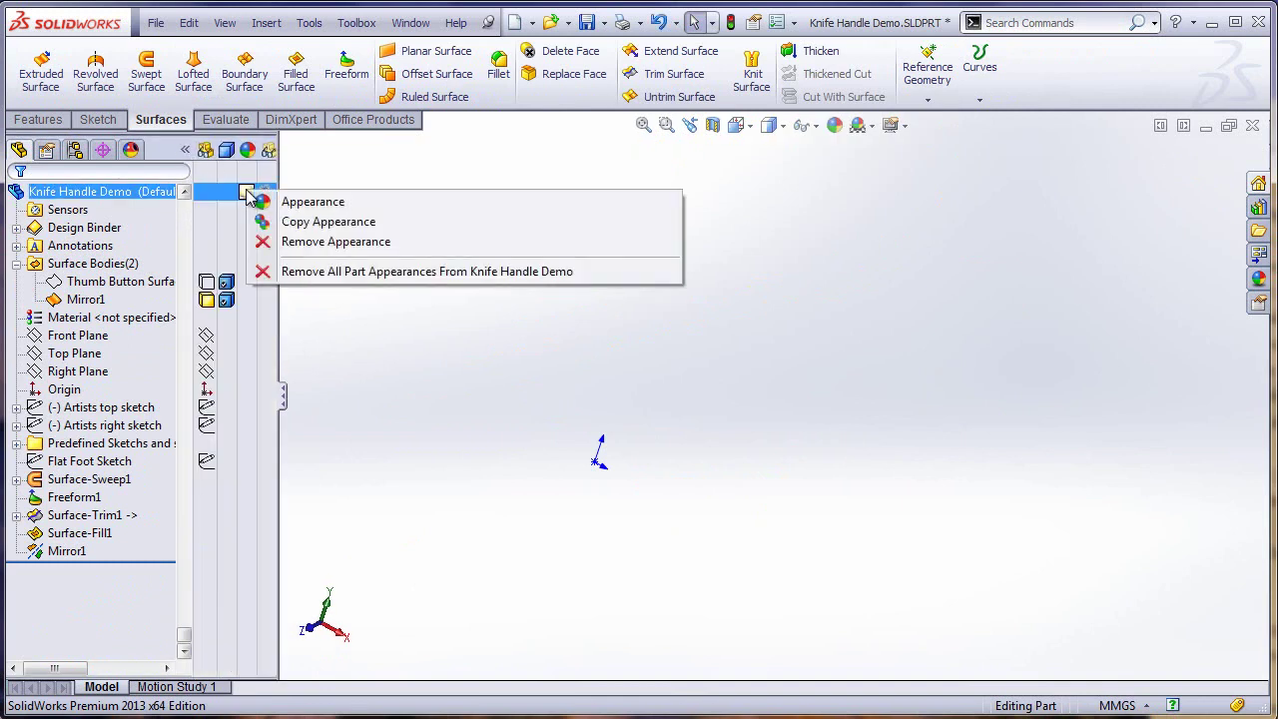
left_click(370, 183)
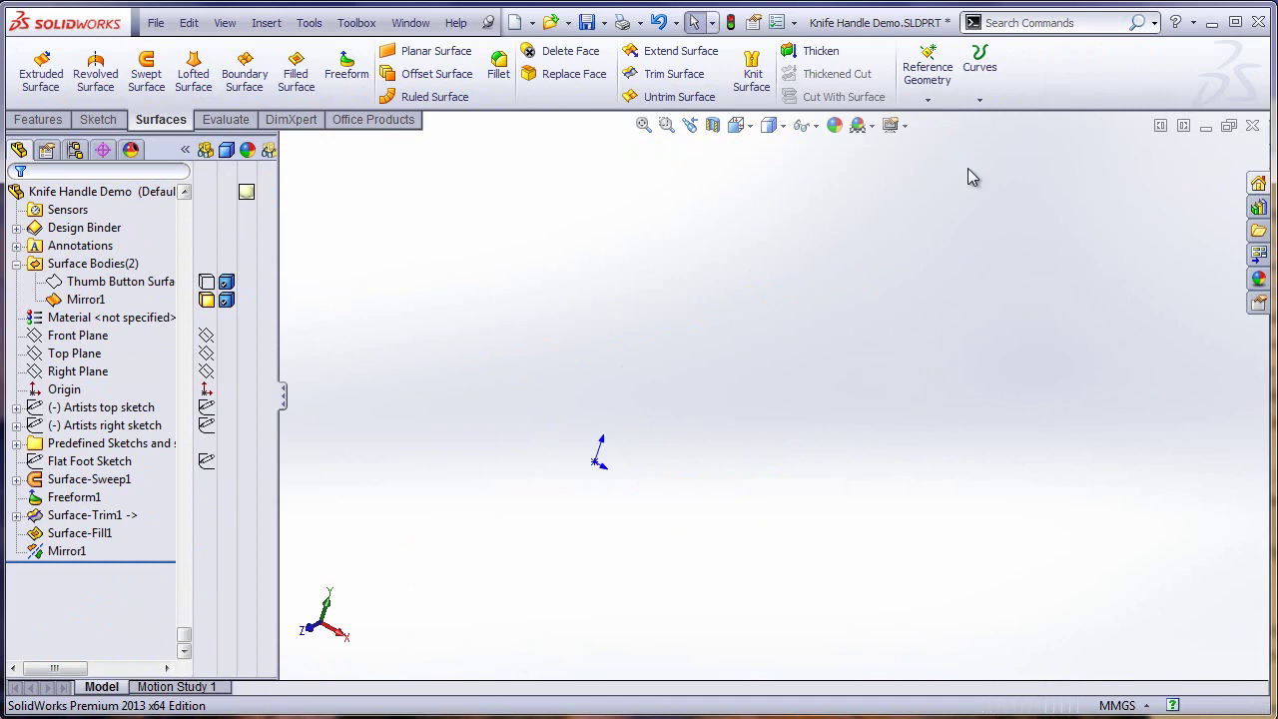
middle_click_drag(930, 304, 888, 438)
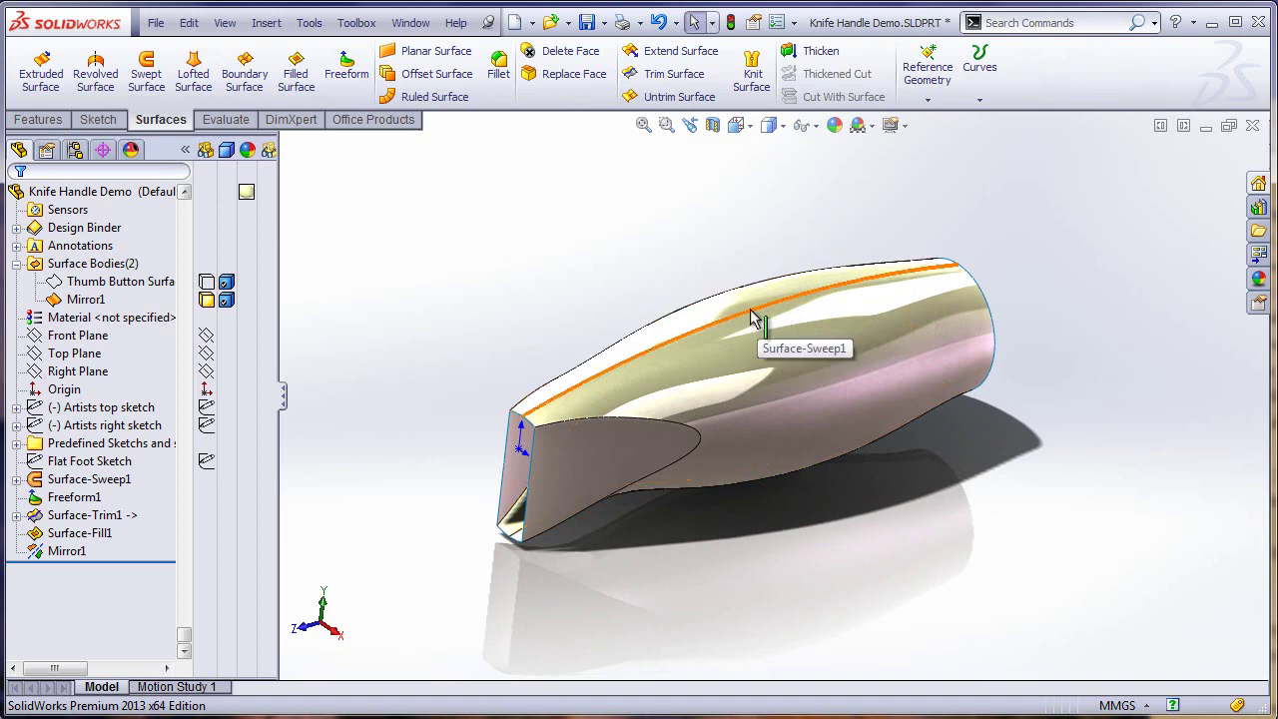
Step: Set the handle's display style to Shaded without edges
middle_click_drag(635, 319, 624, 334)
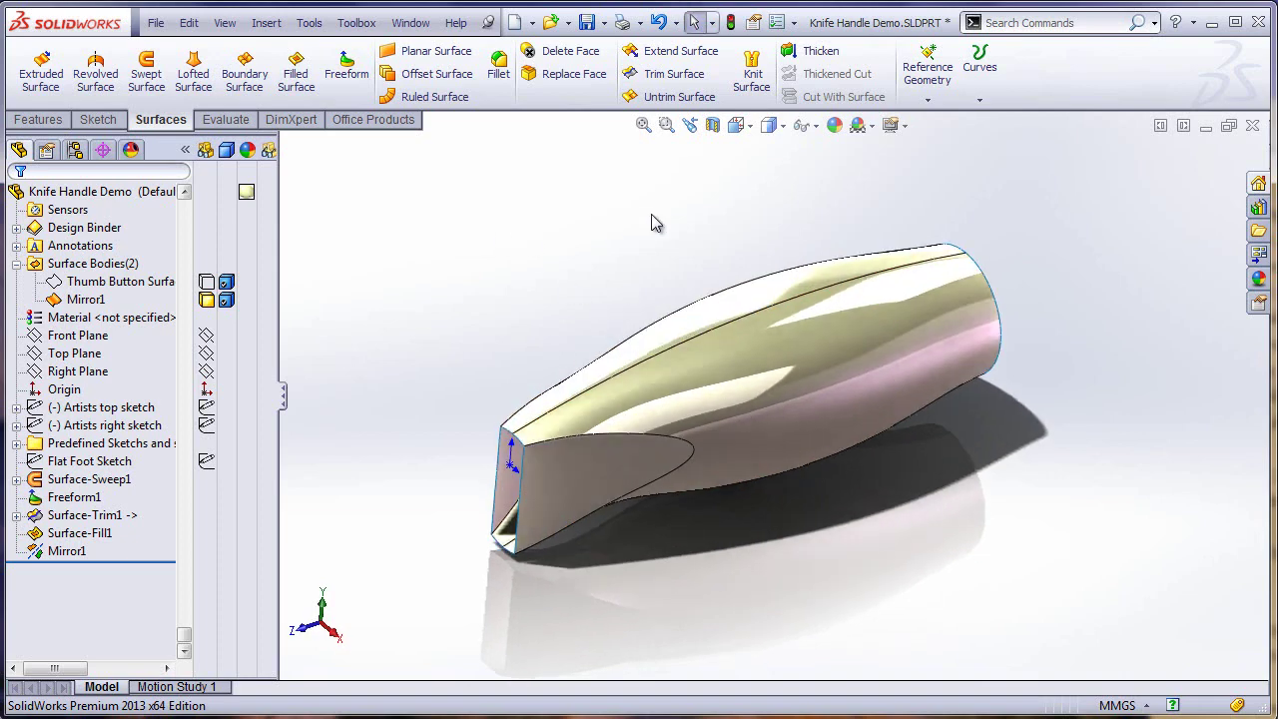
left_click(770, 126)
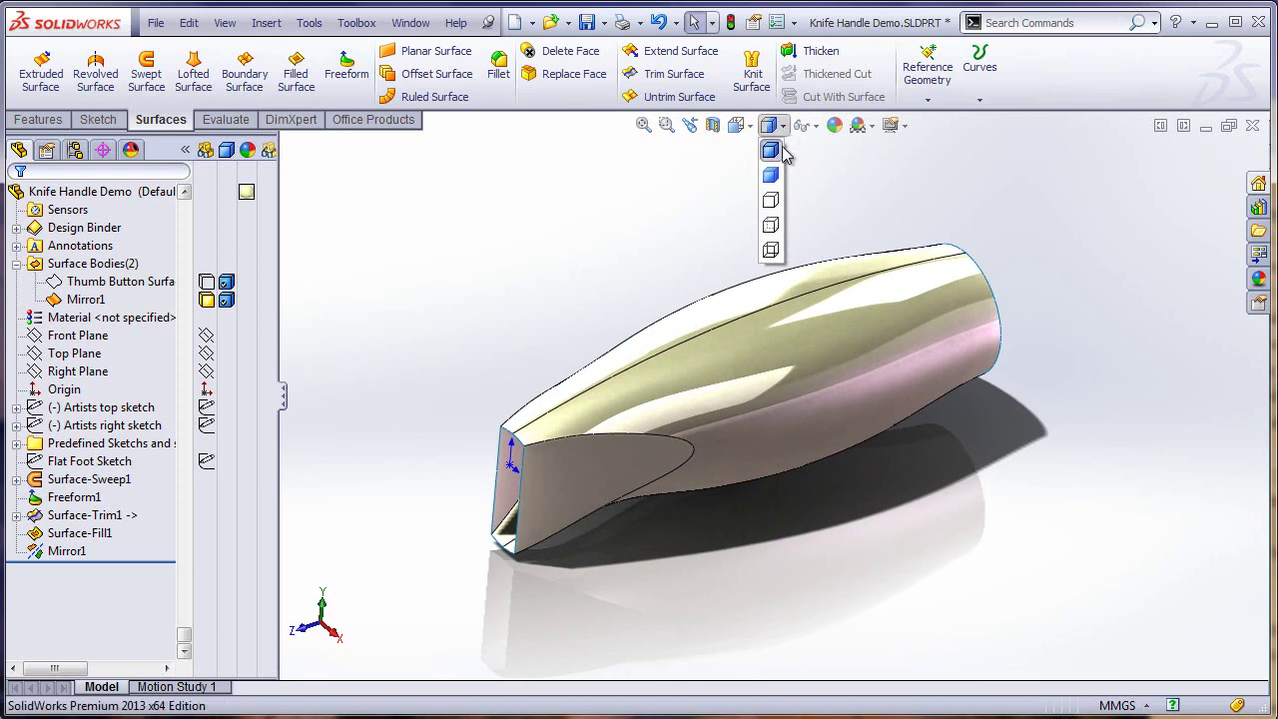
left_click(772, 176)
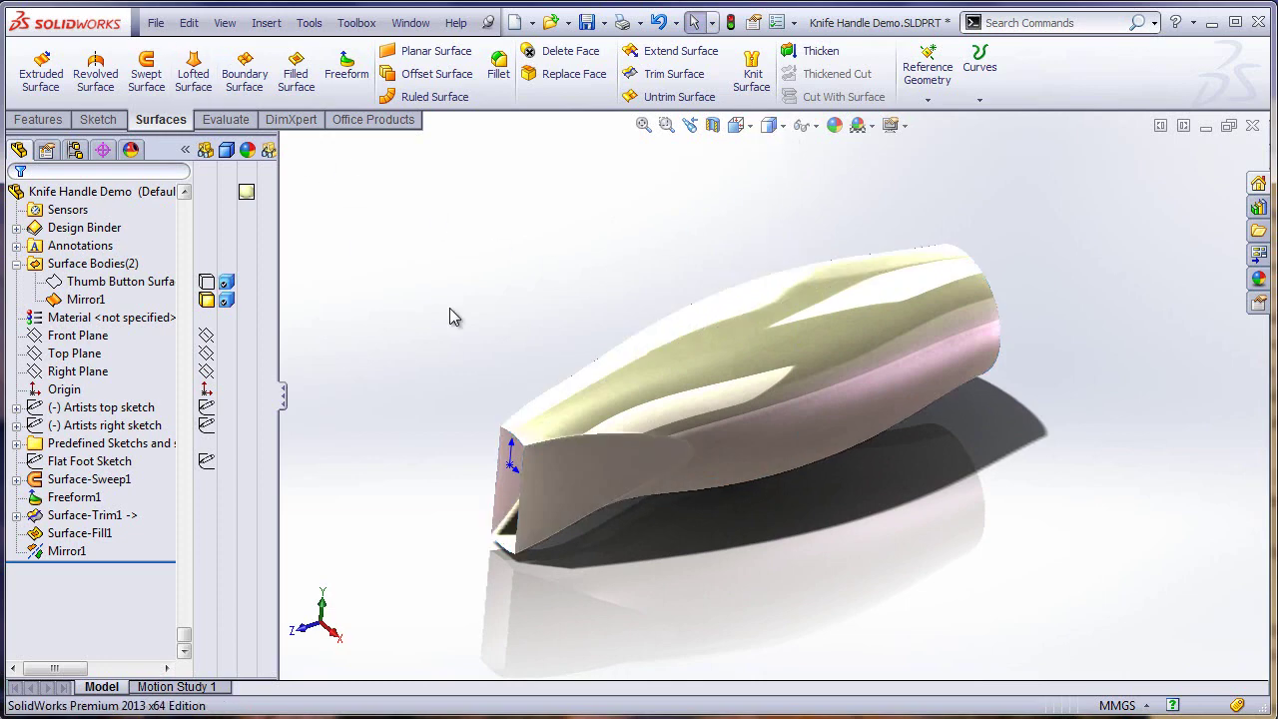
Step: Turn on Zebra Stripes and zoom in on the mirror seam to check smoothness
left_click(223, 23)
mouse_move(262, 77)
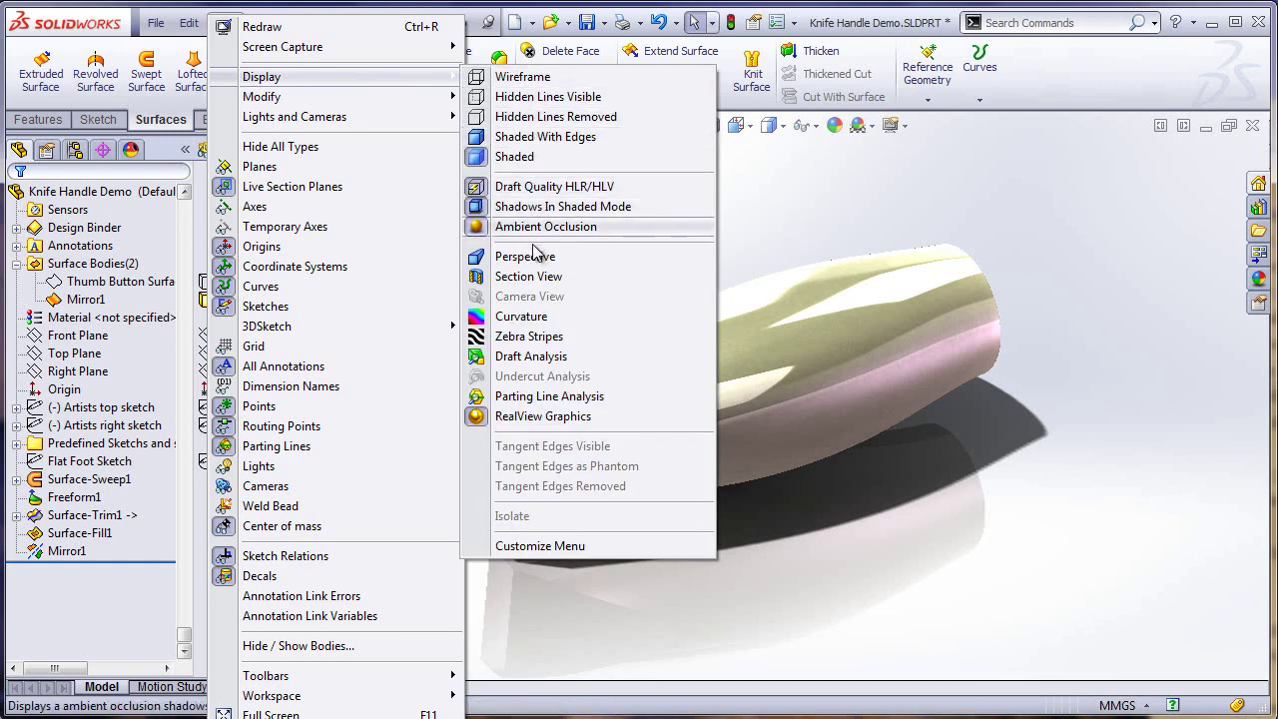
left_click(554, 336)
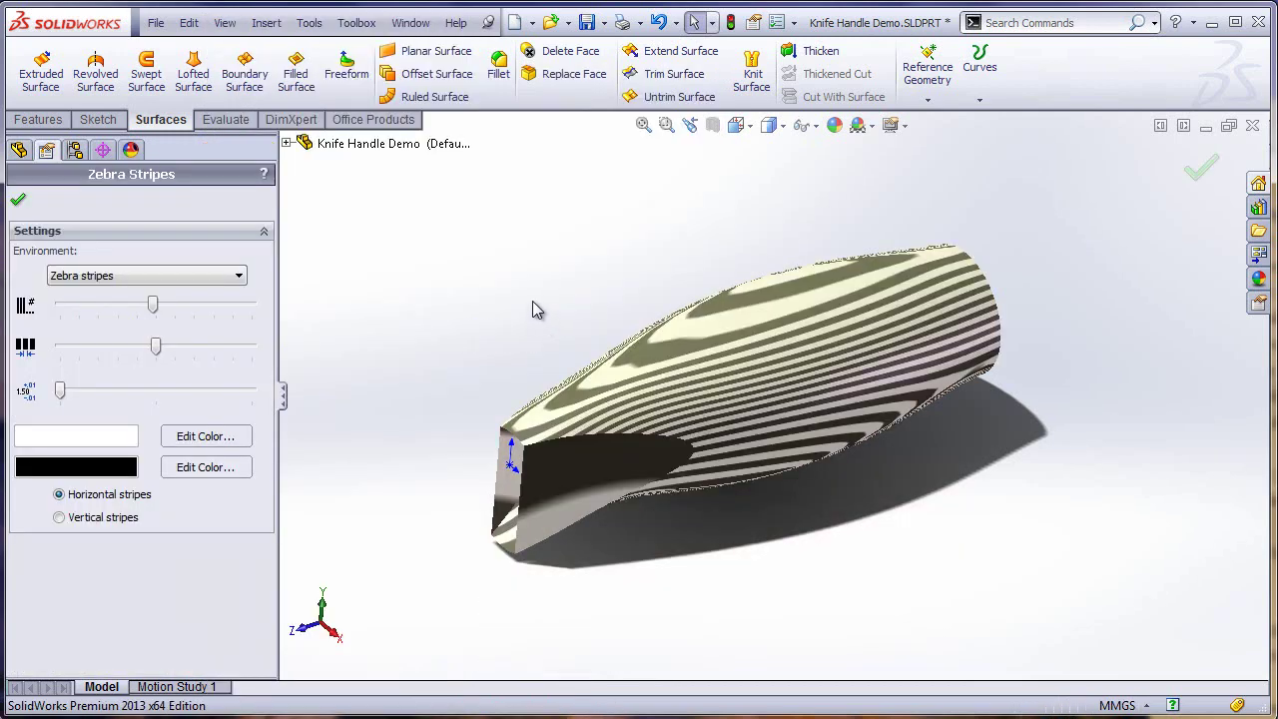
middle_click_drag(534, 309, 551, 420)
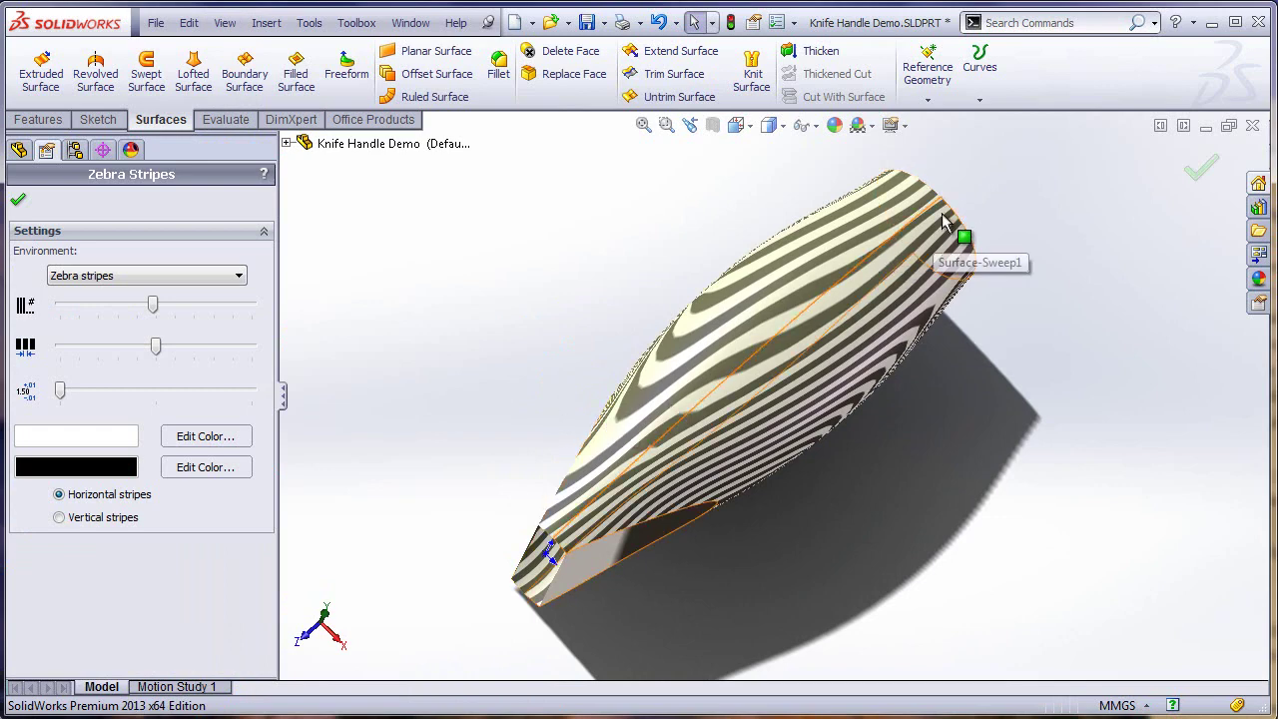
middle_click_drag(878, 267, 808, 409)
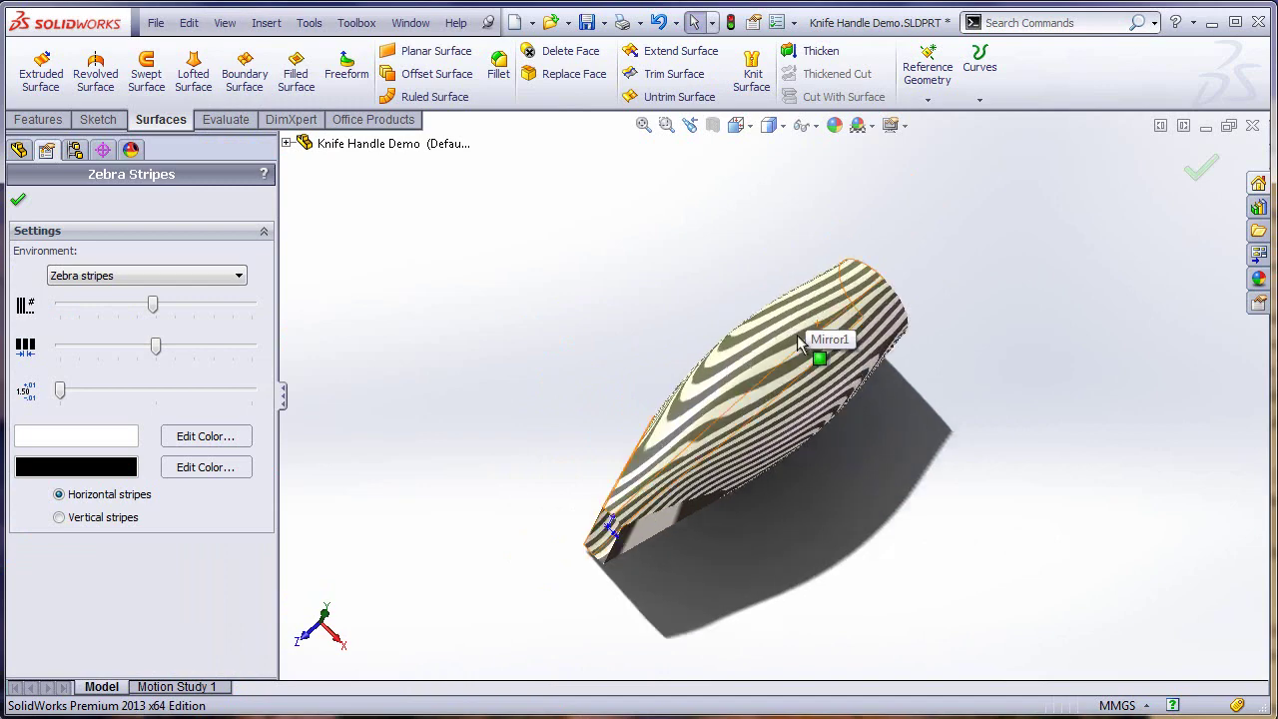
scroll(798, 372, "down", 4)
scroll(799, 374, "down", 2)
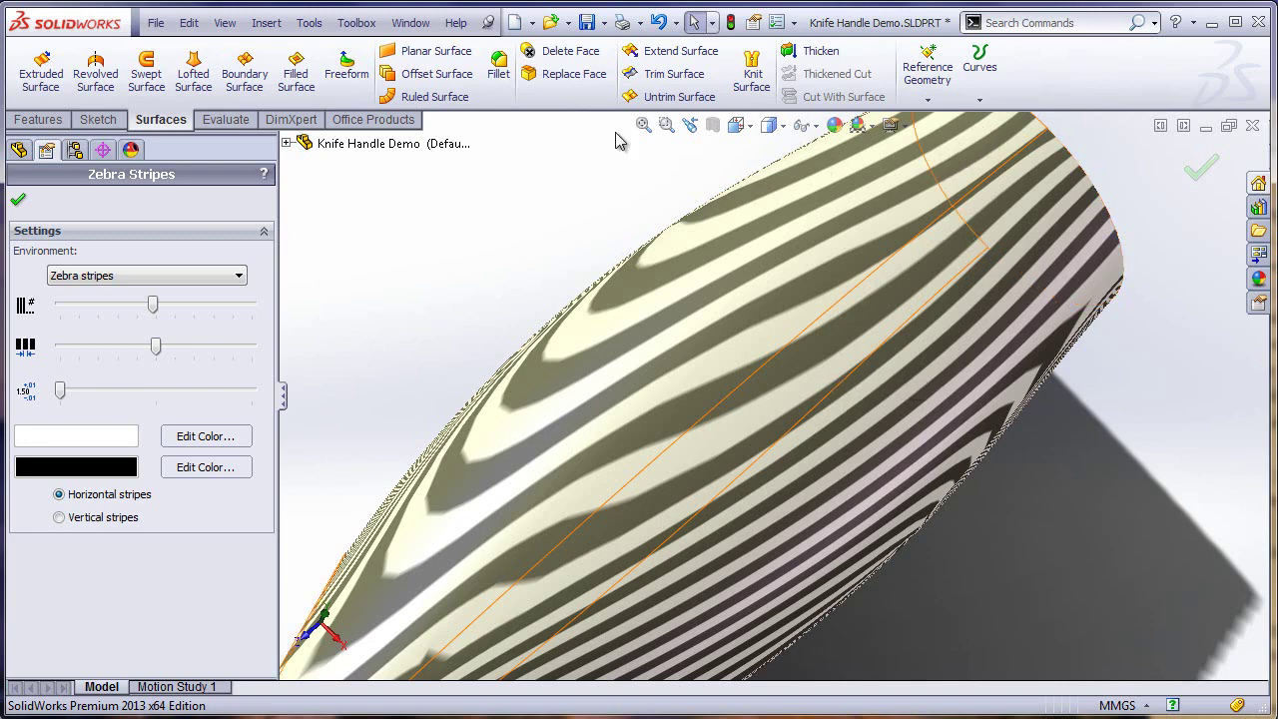
Step: Turn off Zebra Stripes on the mirrored surface and zoom to fit the handle
left_click(18, 205)
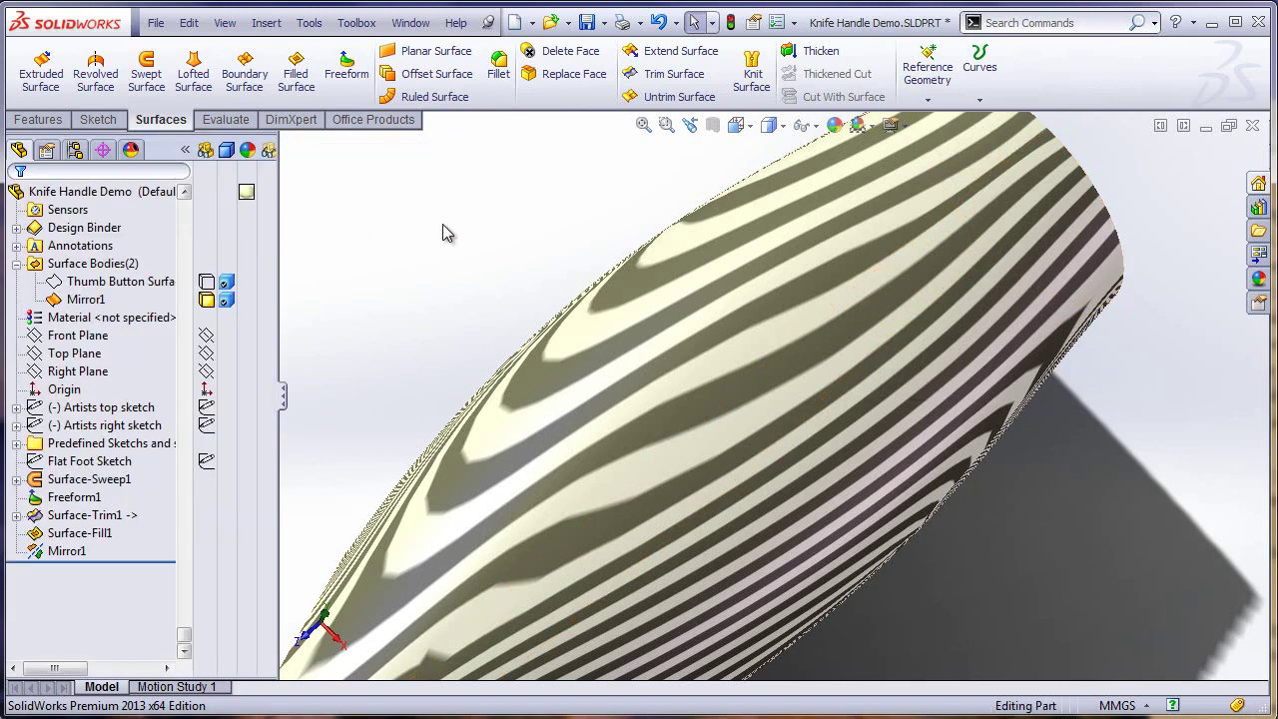
right_click(589, 337)
left_click(639, 421)
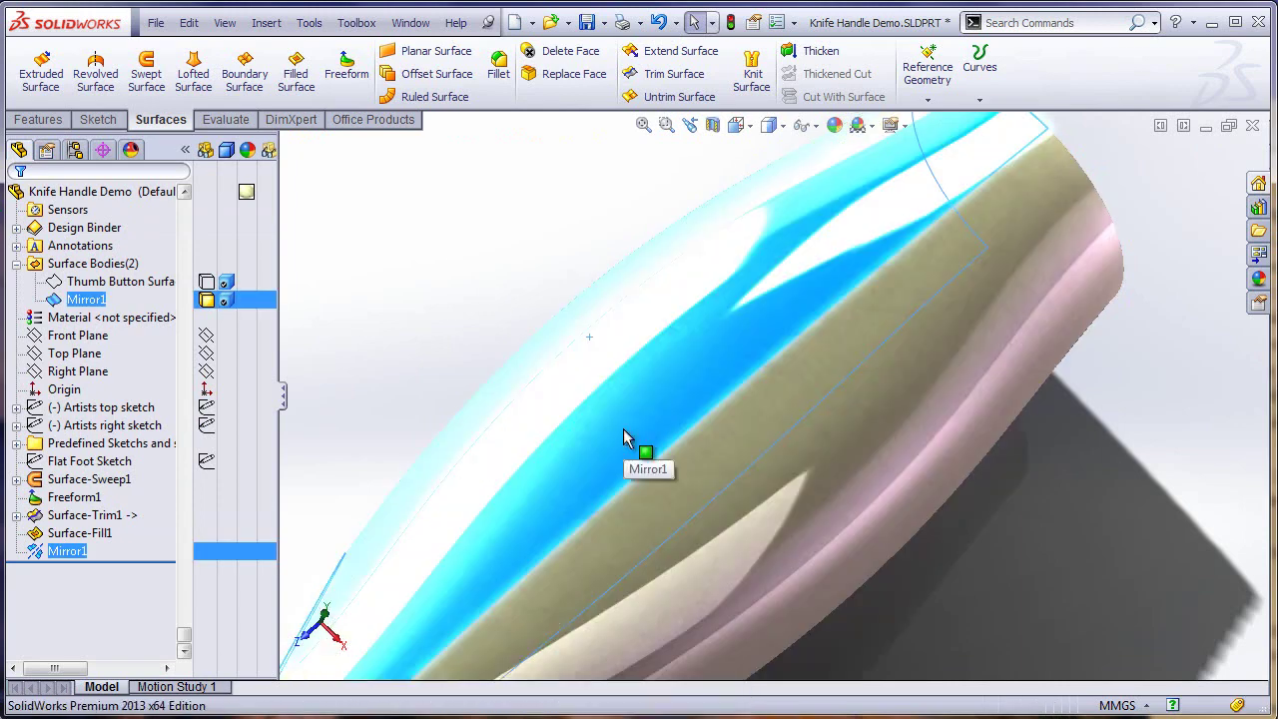
left_click(411, 285)
key("f")
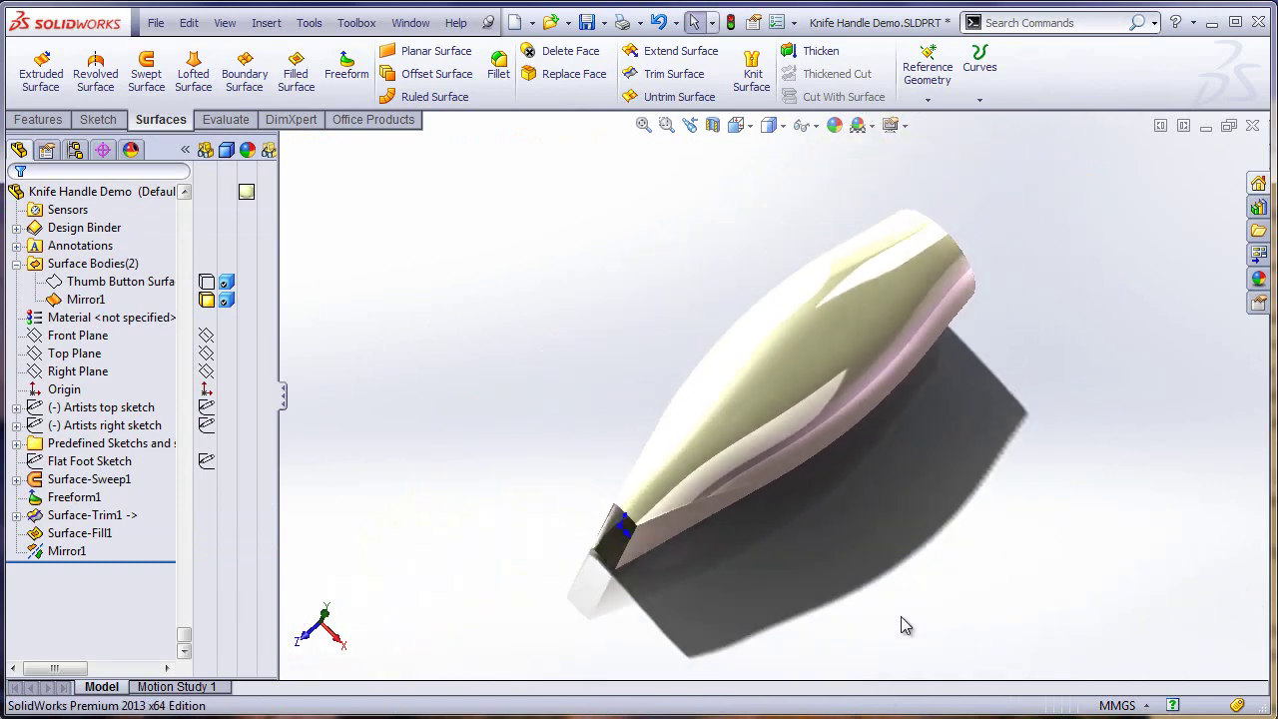
Step: Orbit the handle to several side views, selecting Surface-Trim1 along the way
mouse_move(903, 626)
middle_mouse_down()
mouse_move(885, 455)
mouse_move(885, 496)
middle_mouse_up()
middle_click_drag(796, 528, 723, 517)
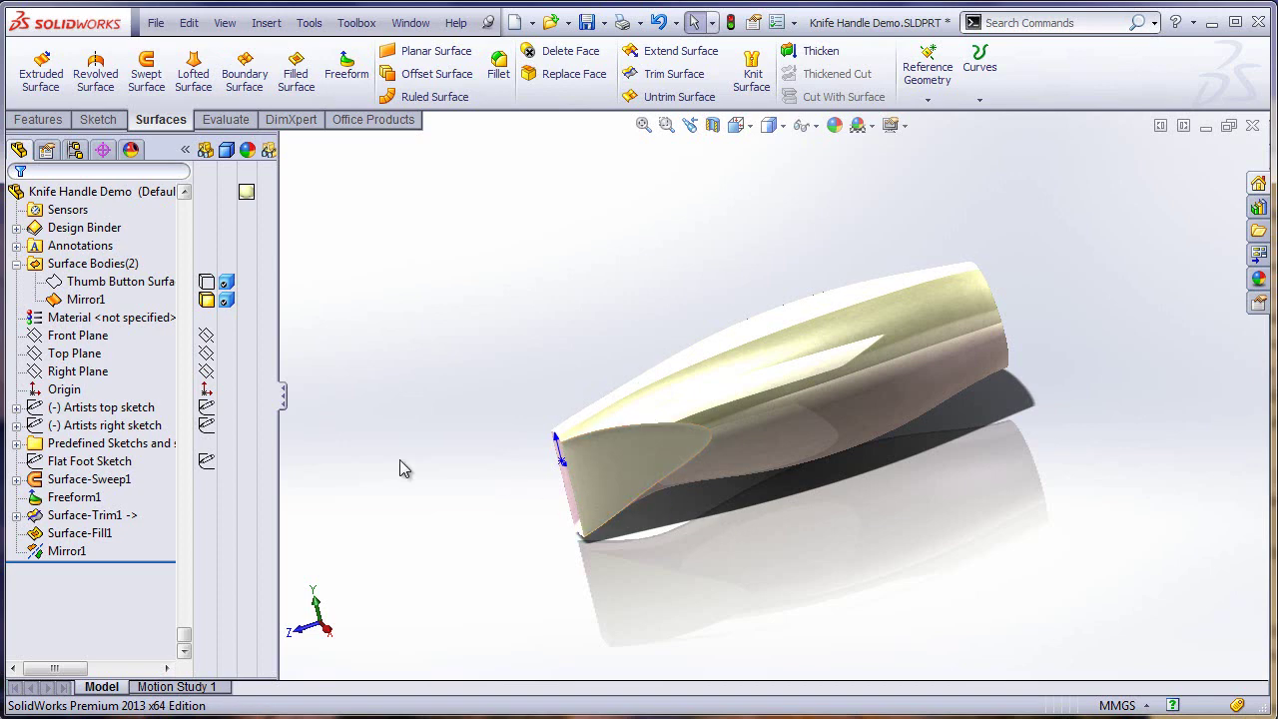
left_click(100, 515)
middle_click_drag(507, 550, 577, 561)
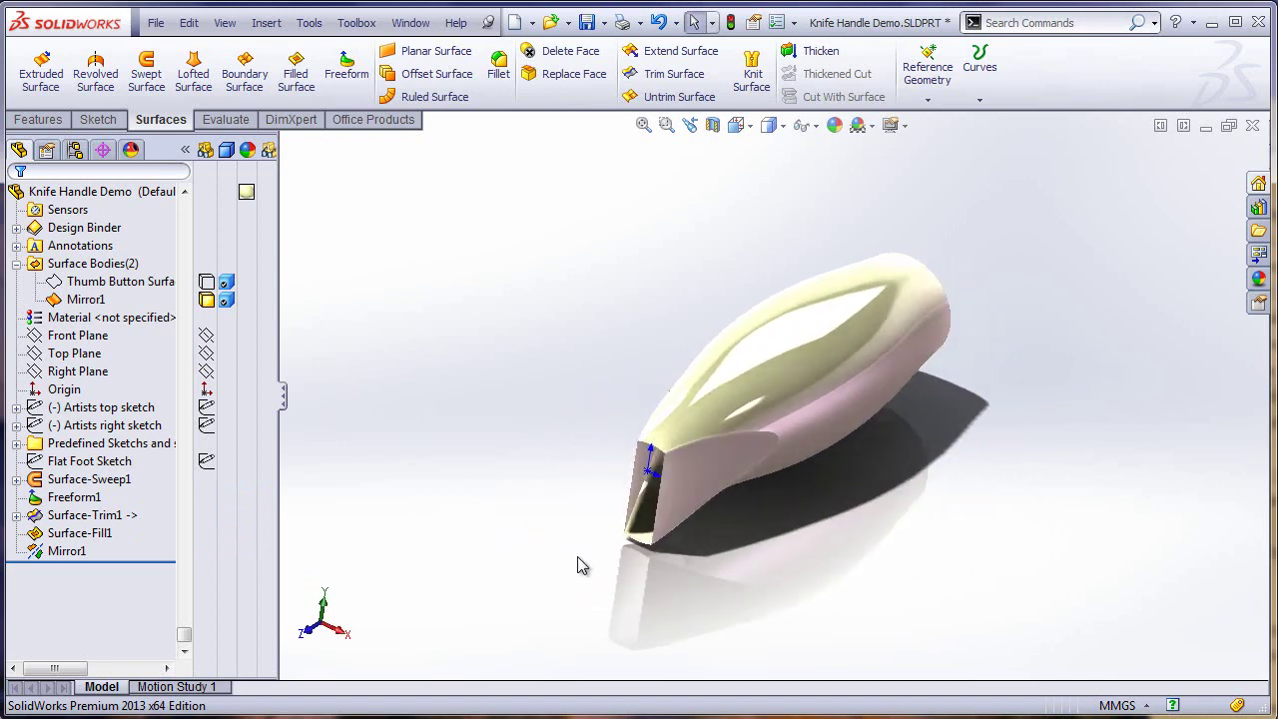
mouse_move(839, 547)
middle_mouse_down()
mouse_move(699, 516)
mouse_move(747, 526)
mouse_move(763, 549)
middle_mouse_up()
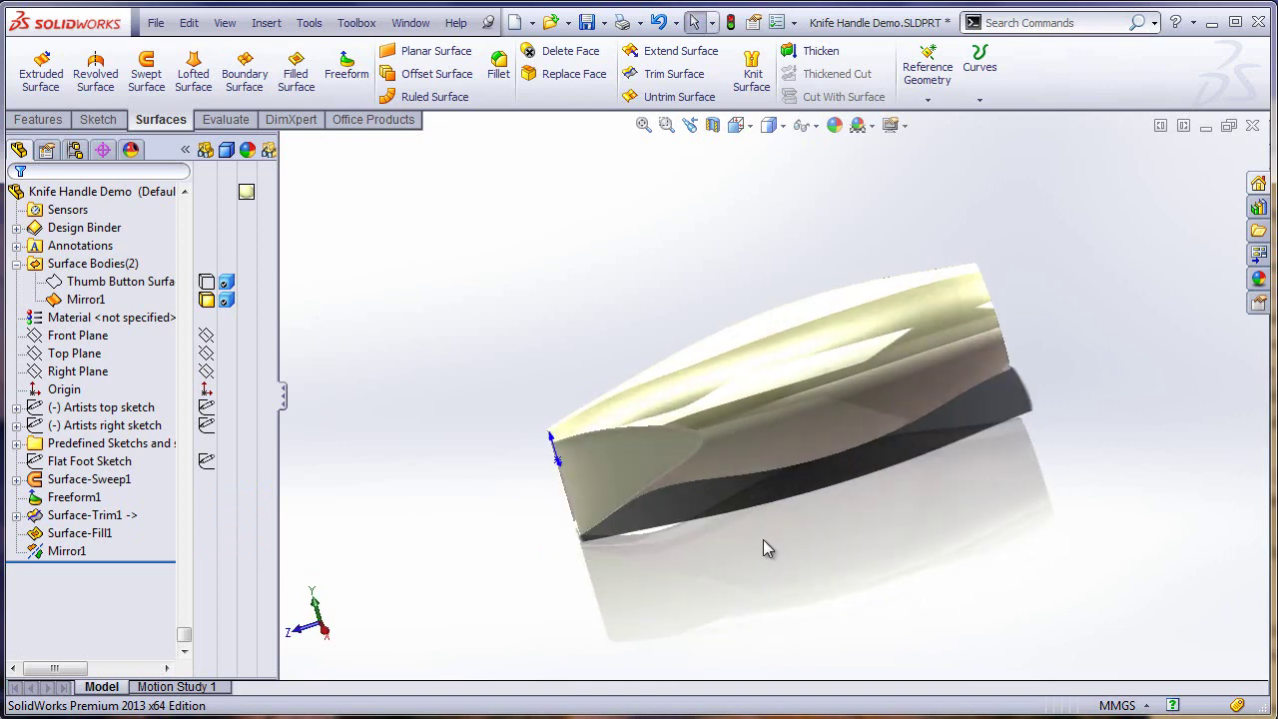